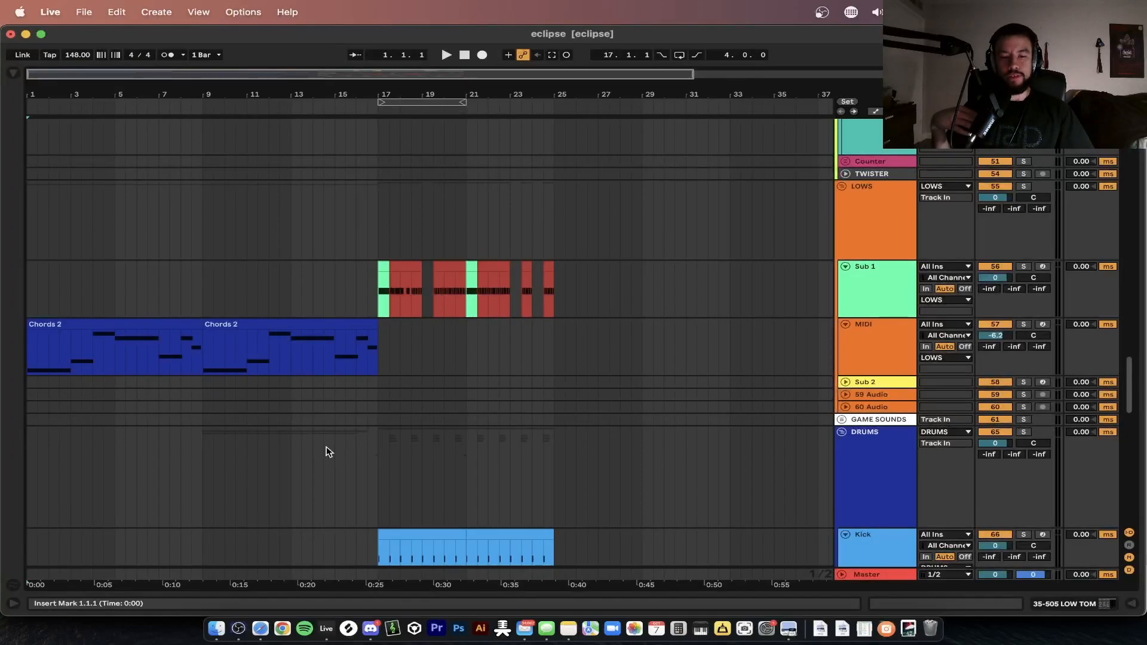
Step: Play the arrangement from the start and examine the keys, midddys, lead and arp clips in the Melody group
key(minus)
scroll(326, 451, up, 15)
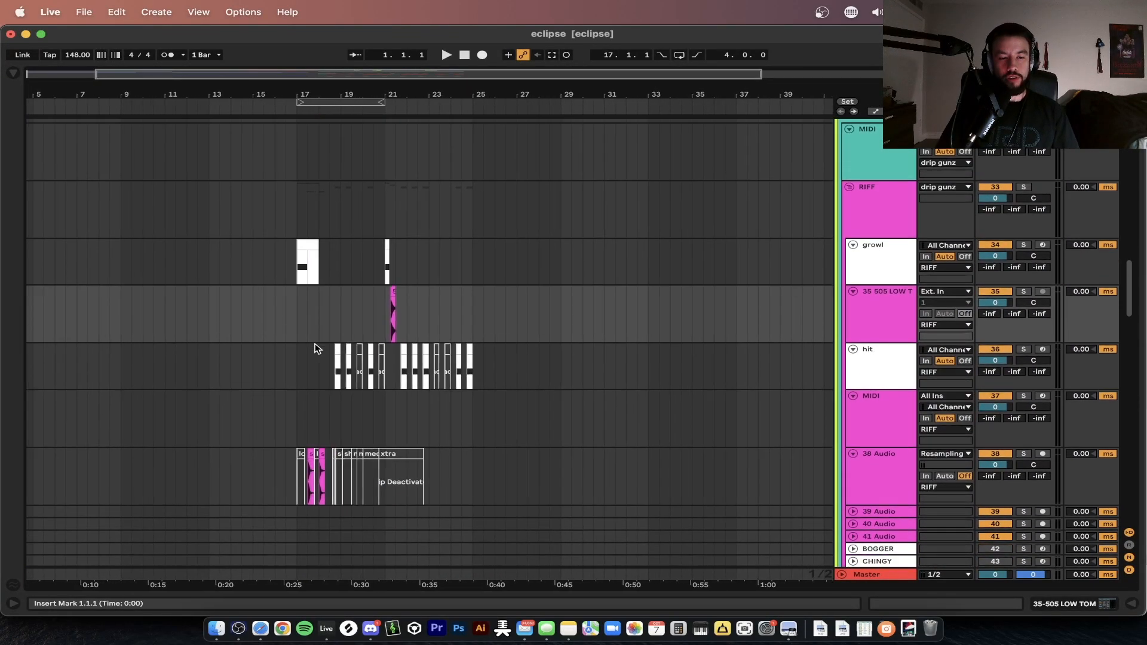
scroll(317, 349, down, 2)
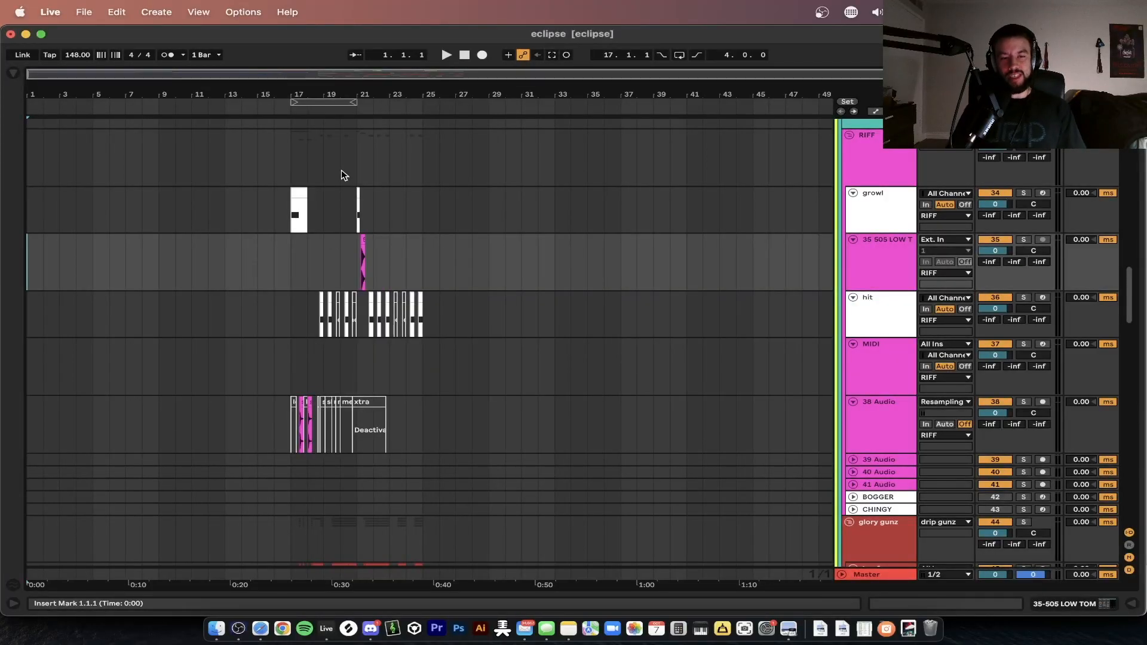
key(space)
scroll(108, 333, down, 15)
scroll(109, 332, up, 2)
scroll(108, 333, up, 7)
scroll(108, 333, up, 15)
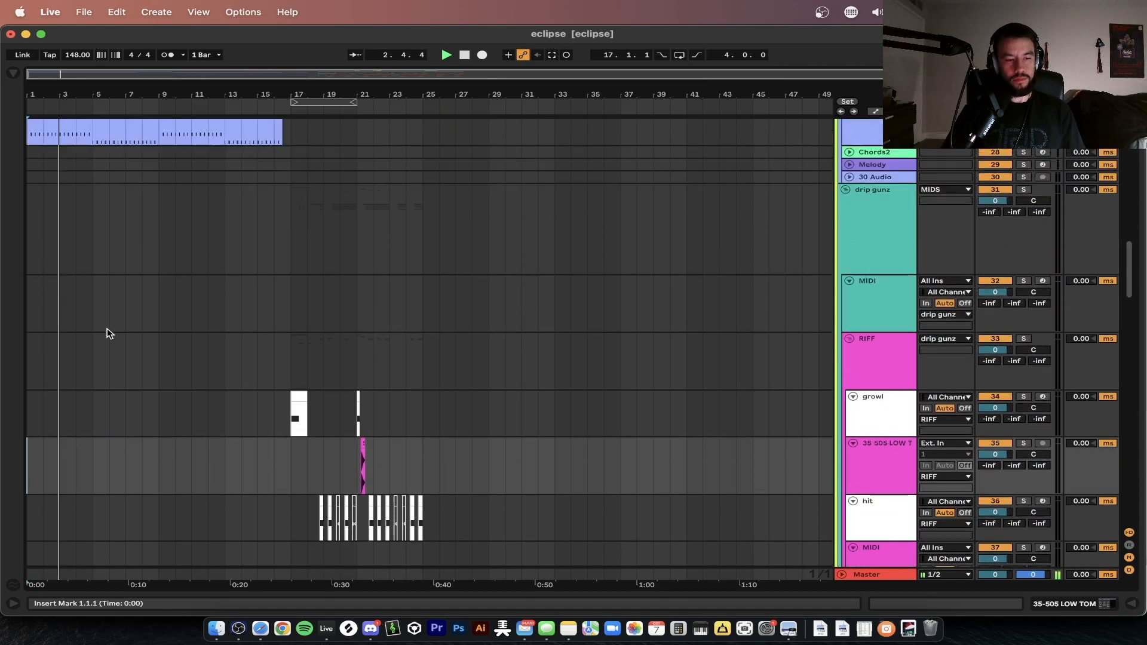
scroll(108, 333, up, 2)
scroll(108, 333, down, 2)
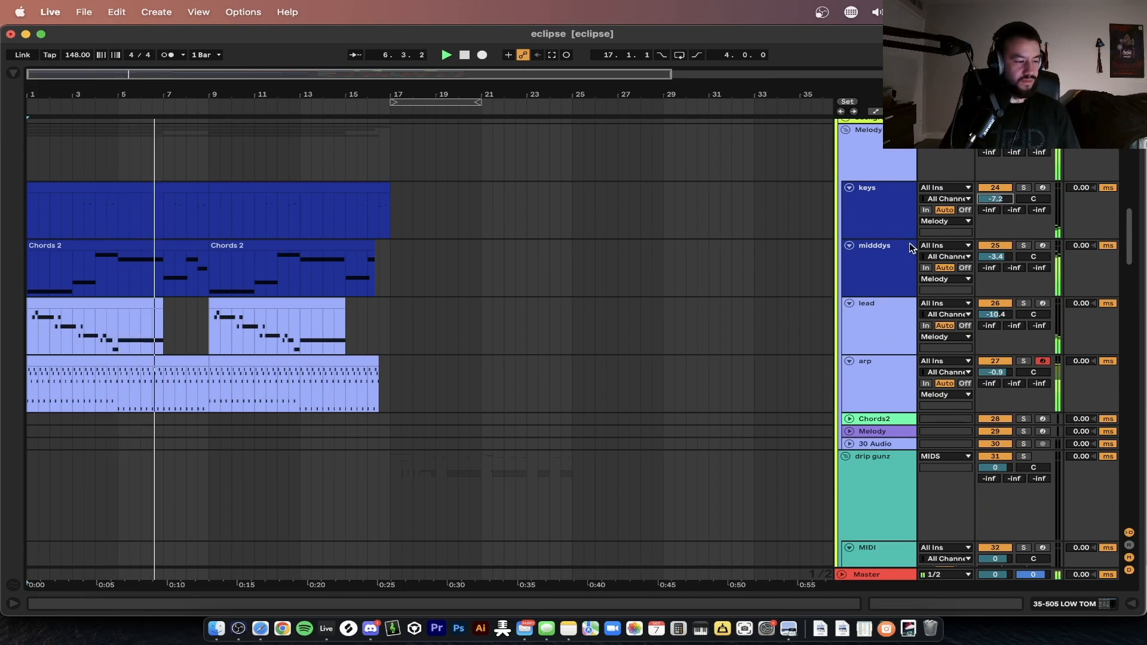
scroll(752, 257, up, 1)
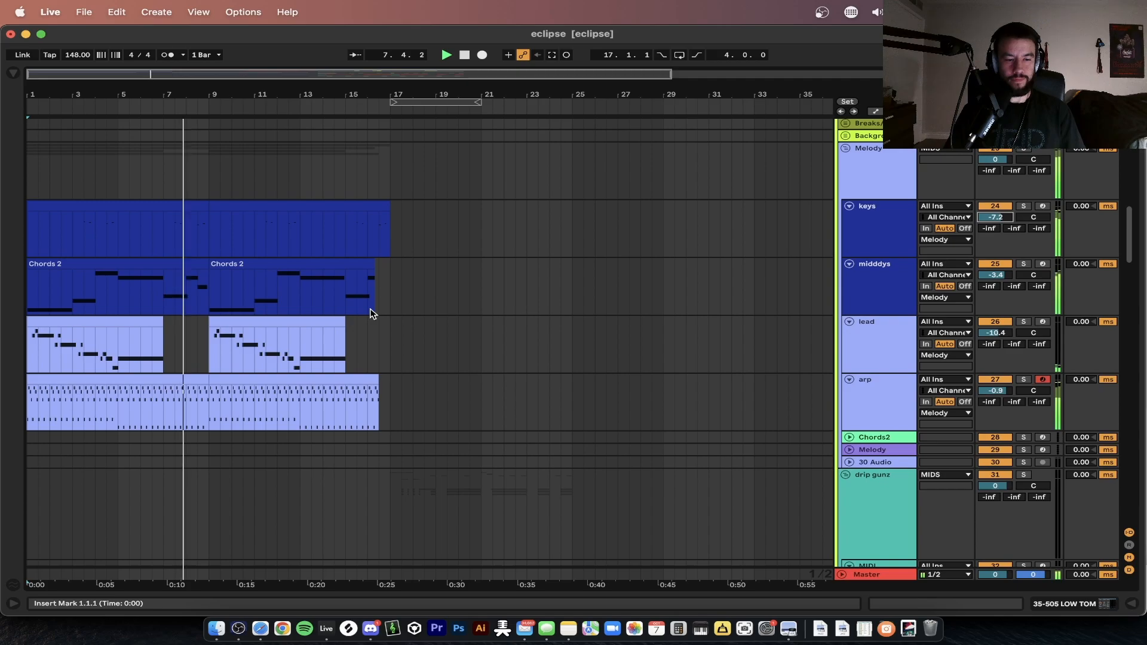
scroll(370, 314, down, 2)
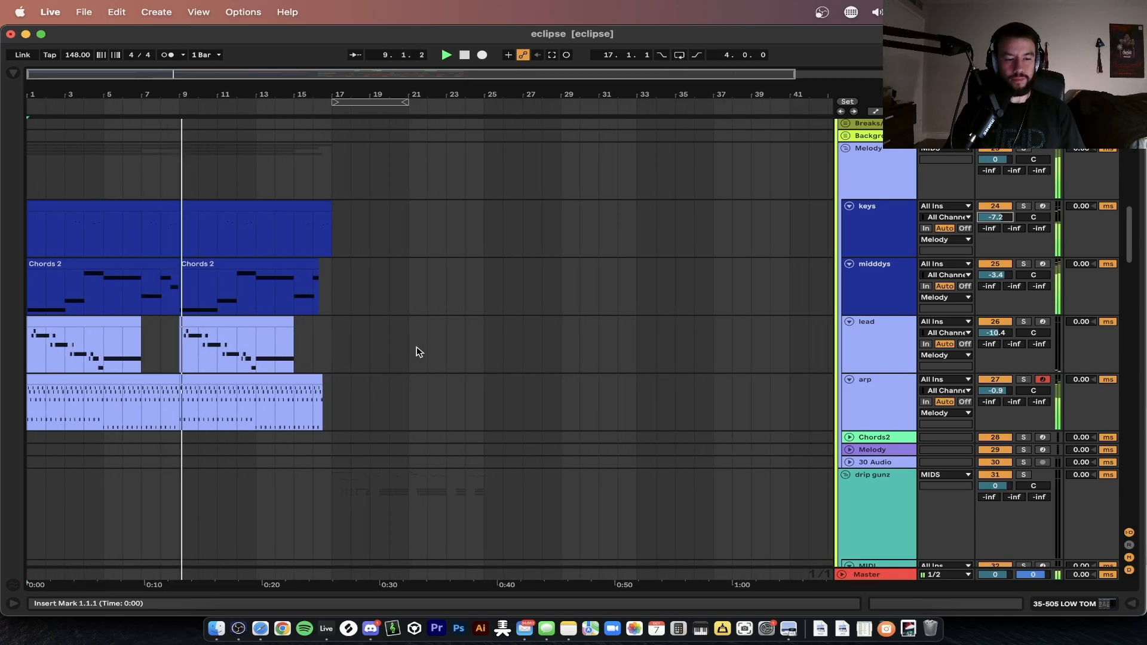
Step: Examine the build-up drum and snare tracks in the DRUMS group during playback
scroll(417, 347, down, 12)
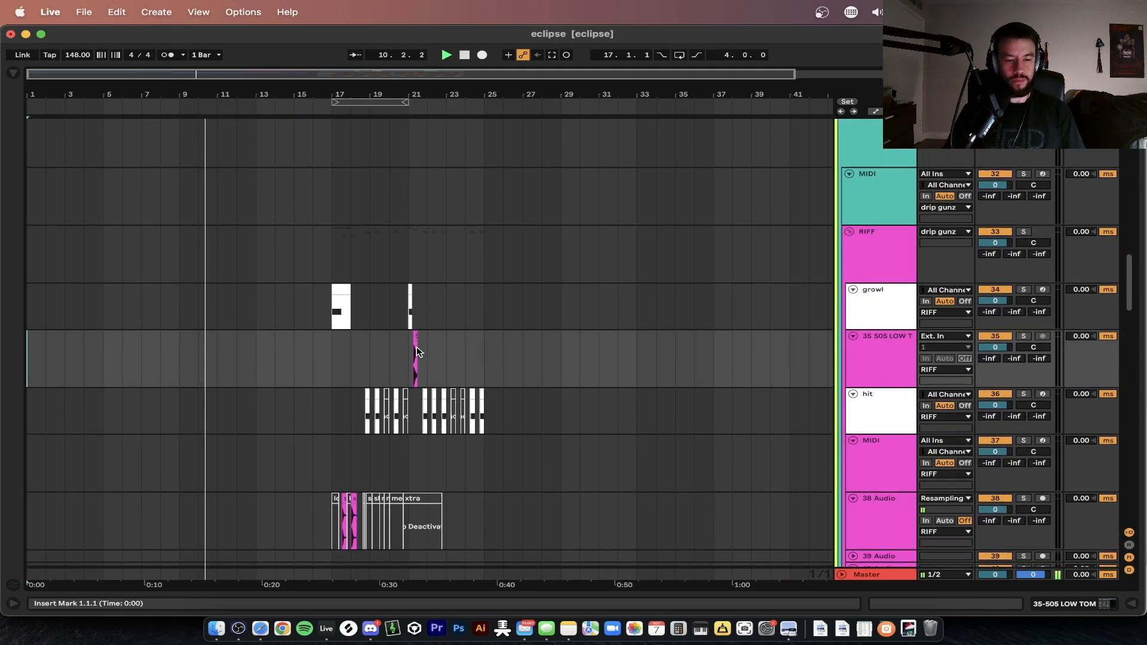
scroll(417, 351, up, 15)
scroll(417, 350, down, 20)
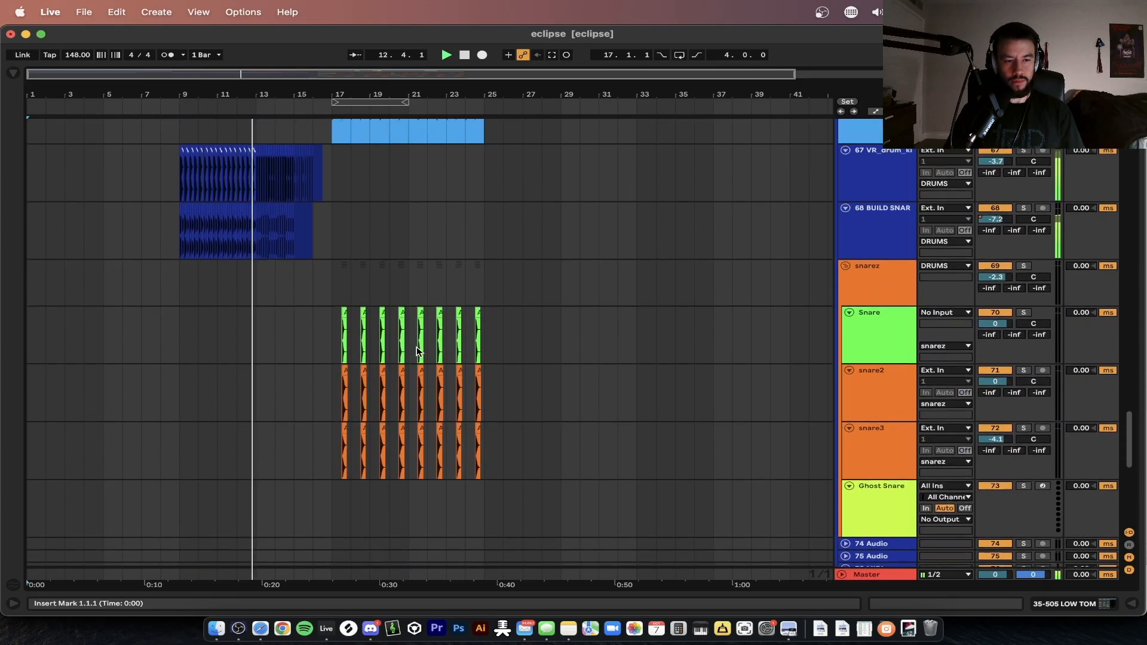
scroll(246, 295, up, 4)
scroll(245, 295, down, 6)
scroll(246, 294, up, 10)
scroll(245, 294, up, 12)
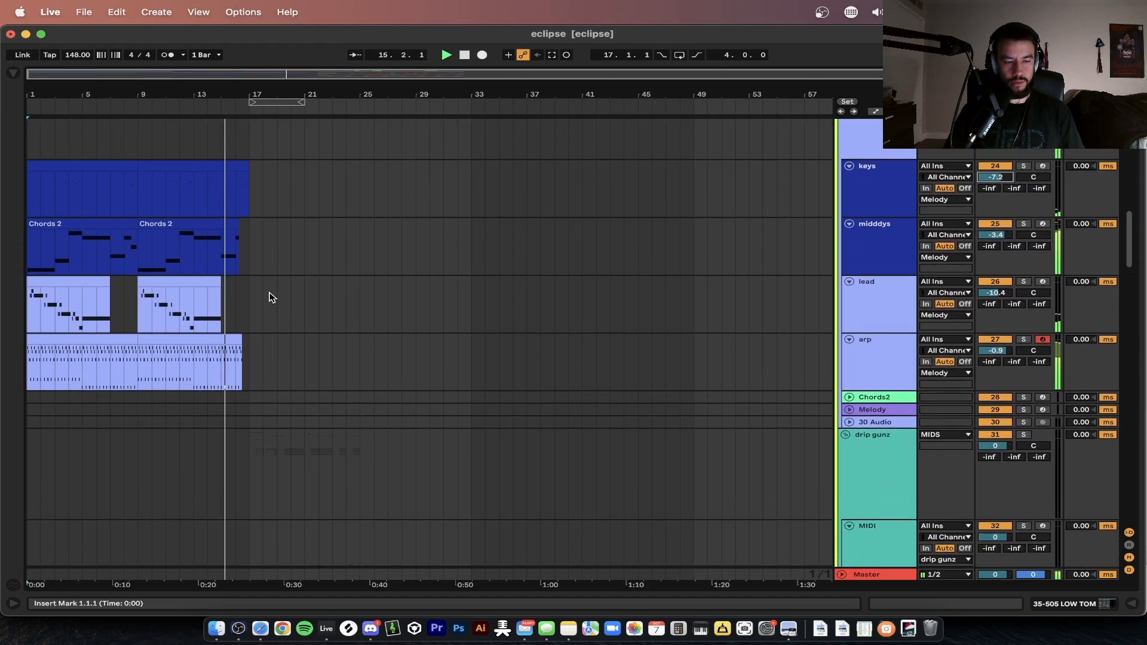
Step: Listen to the drop from bar 17 while examining the RIFF clips and the glory gunz layers beef, transient, tonal and noisey
scroll(273, 297, up, 2)
scroll(272, 297, down, 9)
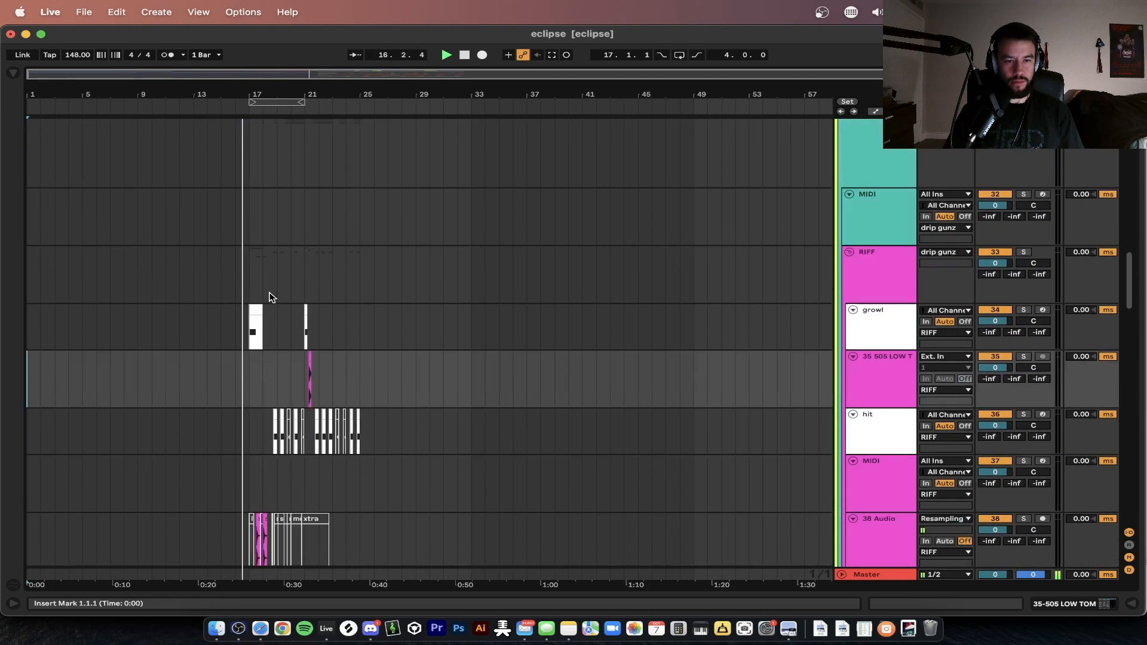
scroll(269, 297, up, 3)
scroll(269, 297, down, 3)
super+scroll(270, 297, up, 2)
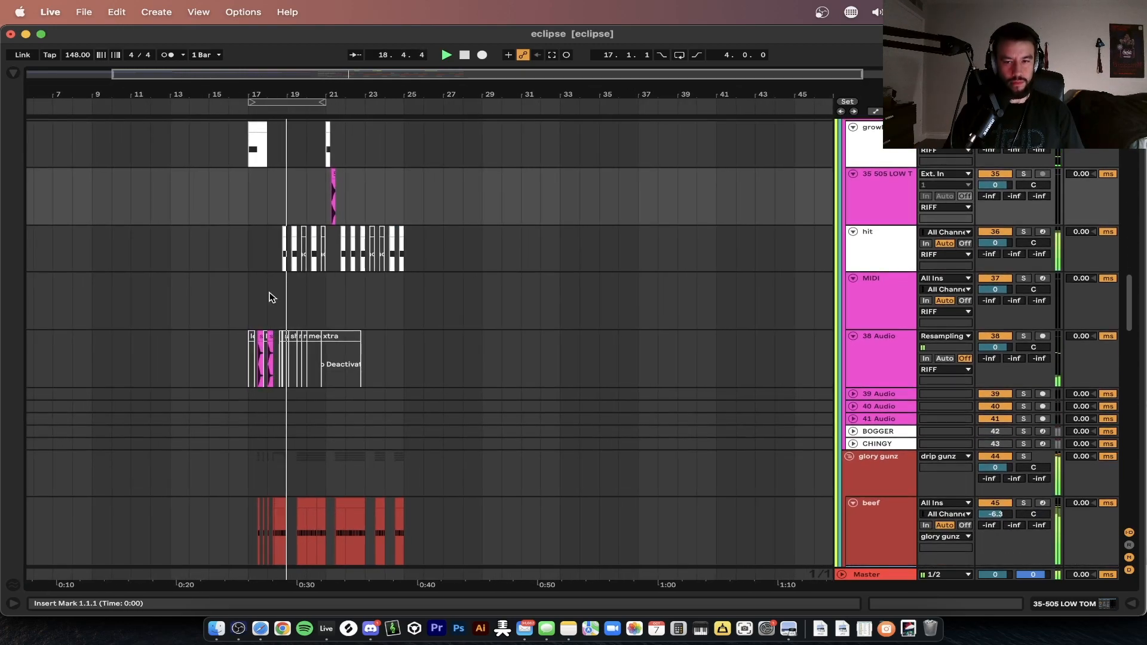
scroll(272, 297, down, 8)
super+scroll(271, 297, down, 2)
super+scroll(272, 296, down, 1)
scroll(271, 296, down, 3)
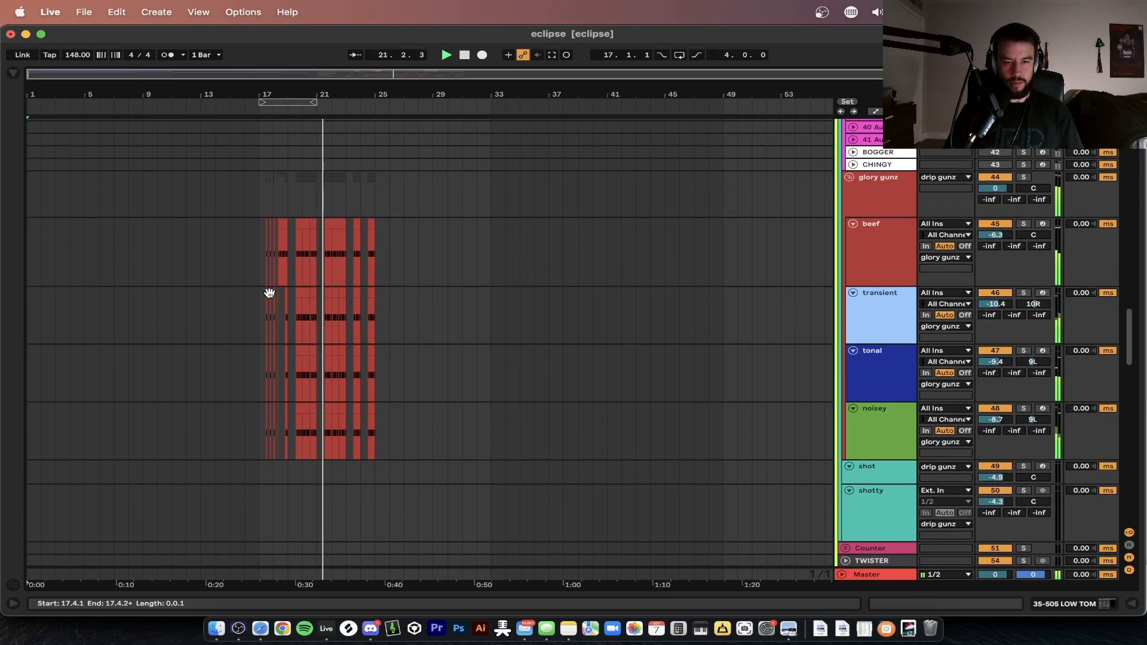
super+scroll(269, 293, up, 3)
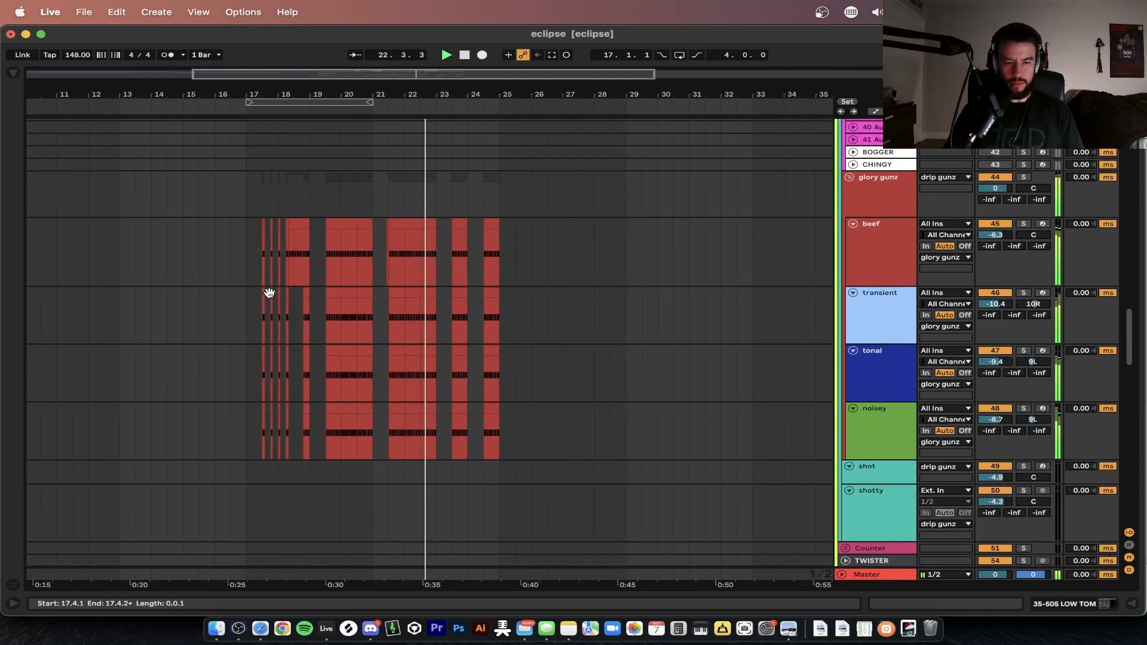
super+scroll(270, 293, up, 2)
super+scroll(270, 295, down, 4)
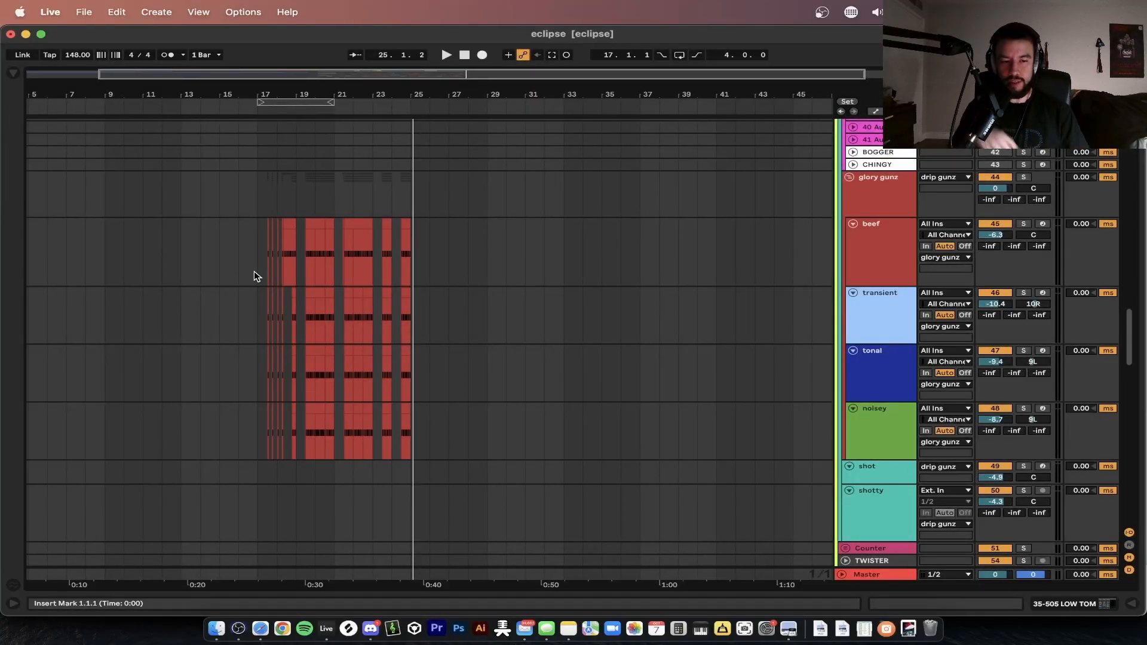
Step: Solo the growl track in the RIFF group and select its first clip at bar 17
scroll(254, 272, up, 10)
scroll(254, 272, left, 2)
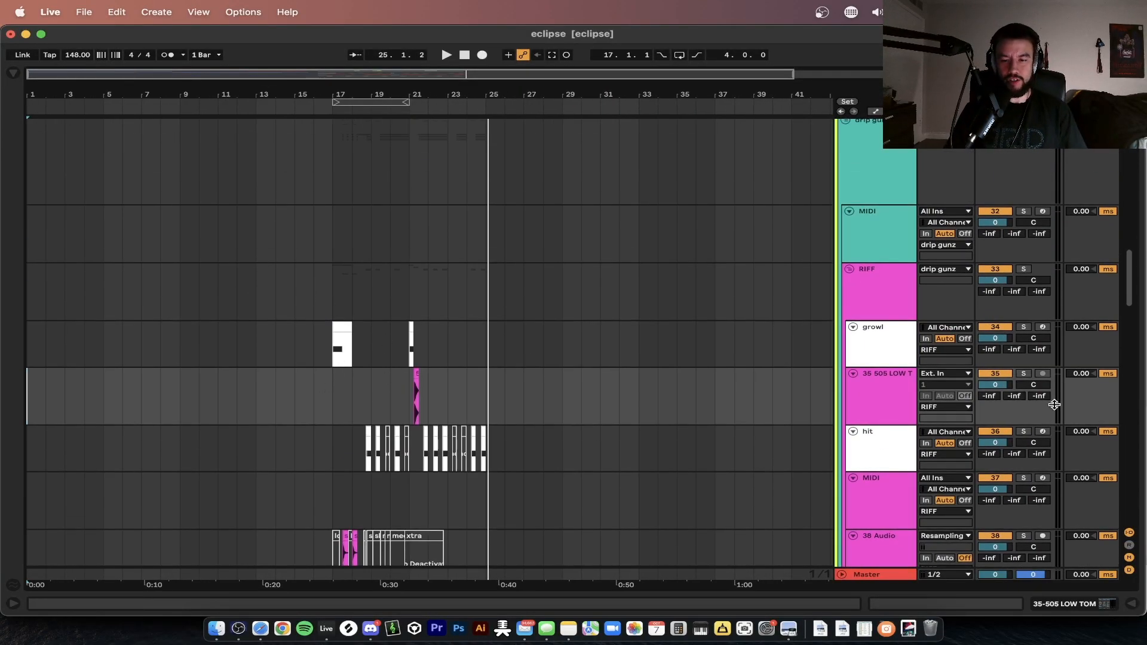
click(1025, 329)
click(341, 327)
key(plus)
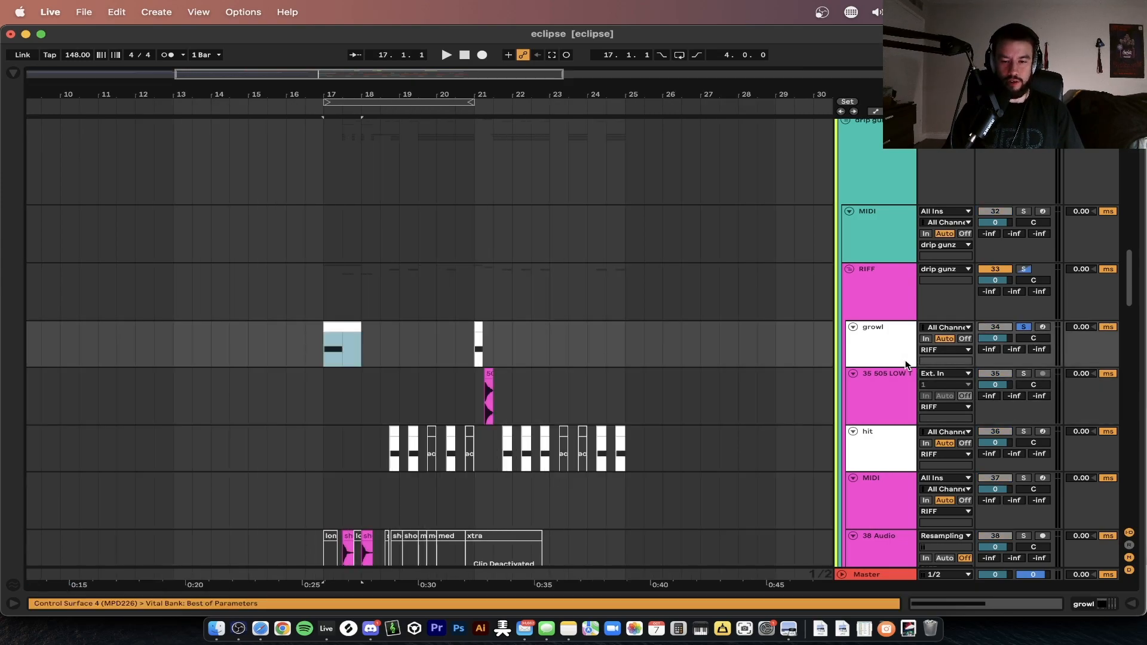
Step: Open Vital on the growl track and show the BLA - Eclipse (Cosmic Beta Pack) folder in its preset browser
double_click(867, 348)
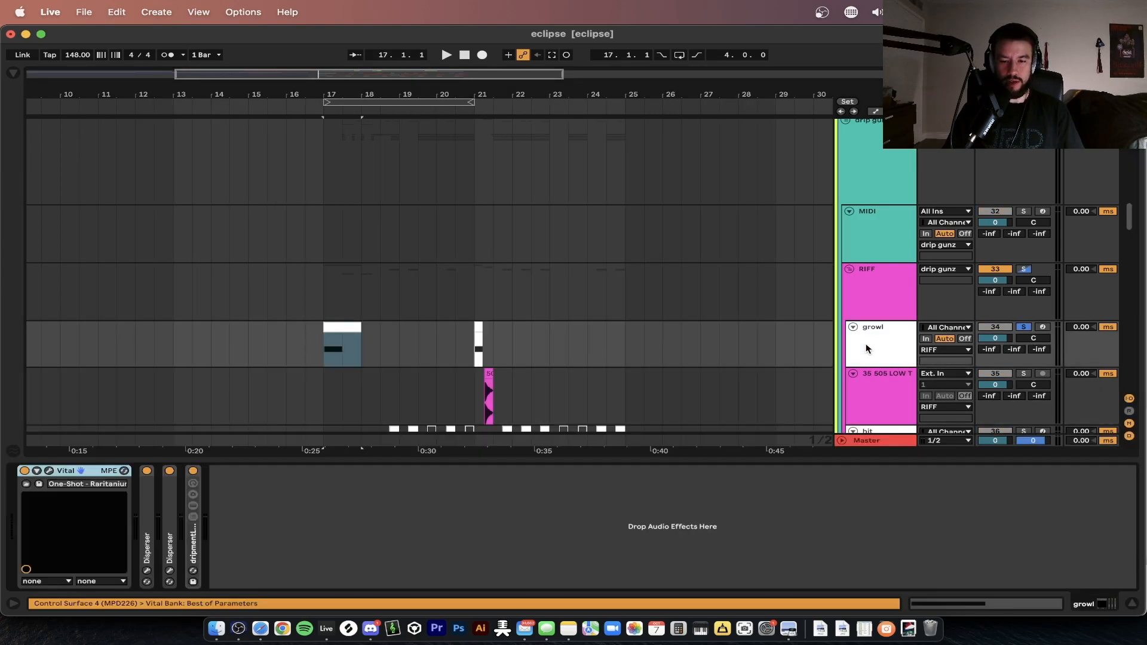
click(49, 472)
click(540, 146)
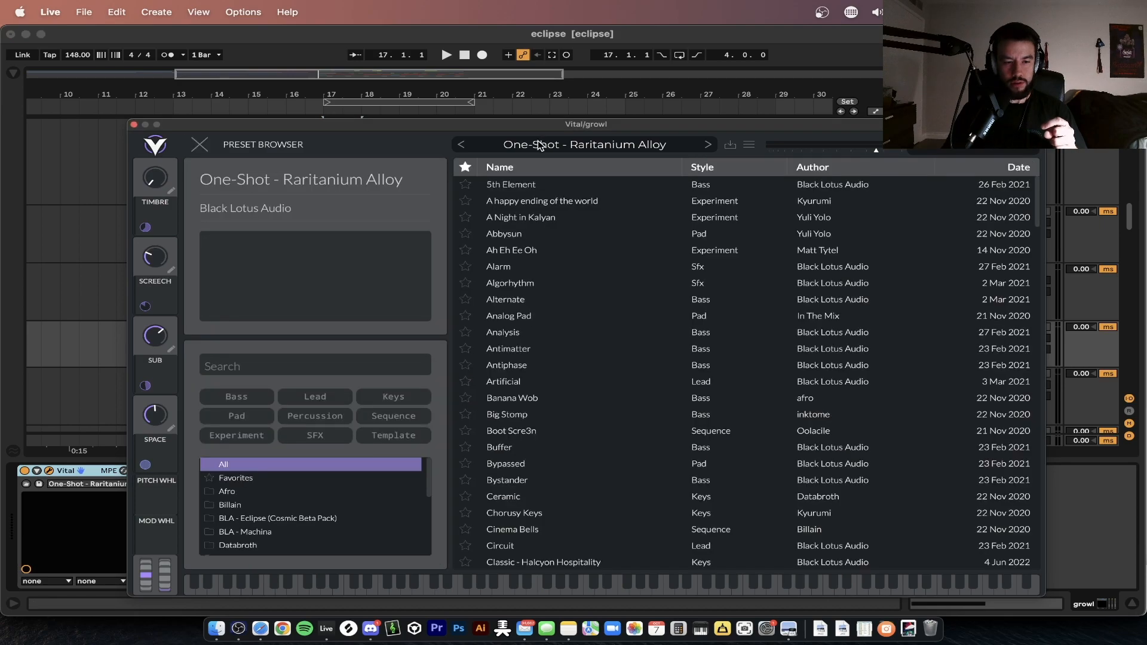
click(254, 525)
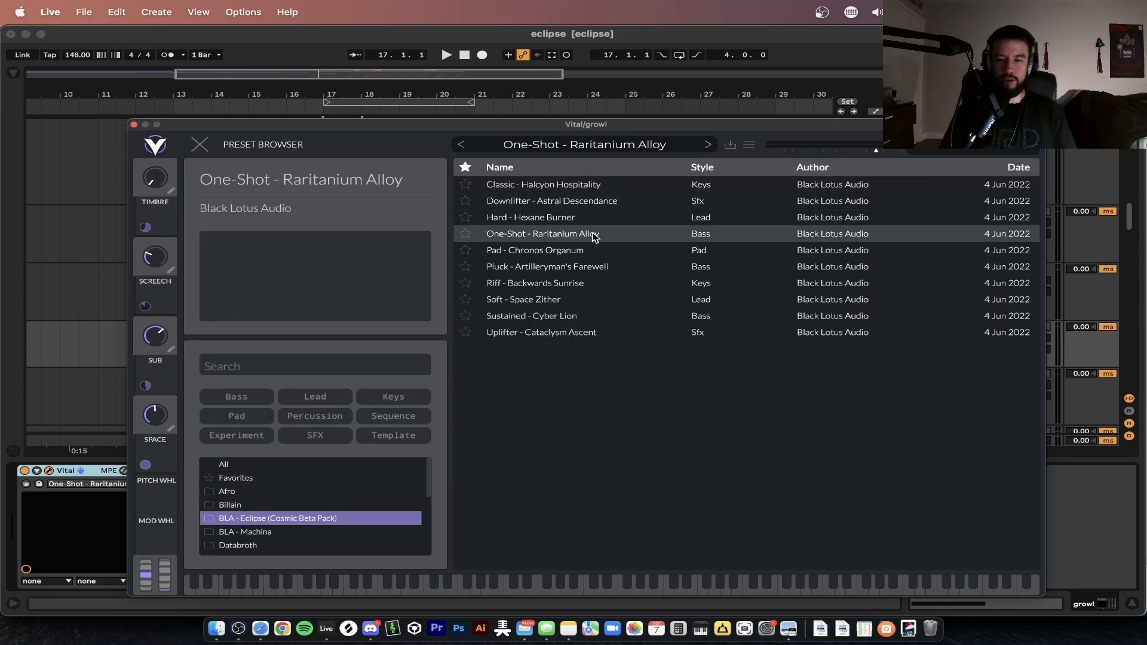
Step: Minimize the OBS window and close the Vital window
key(super+Tab)
click(190, 72)
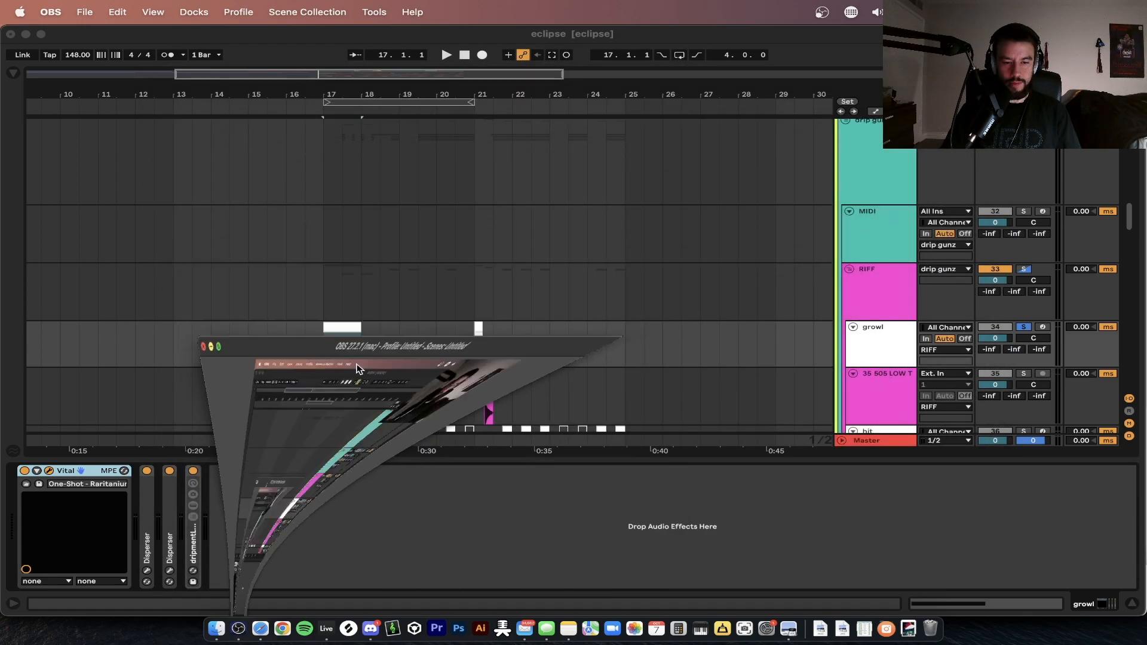
click(191, 473)
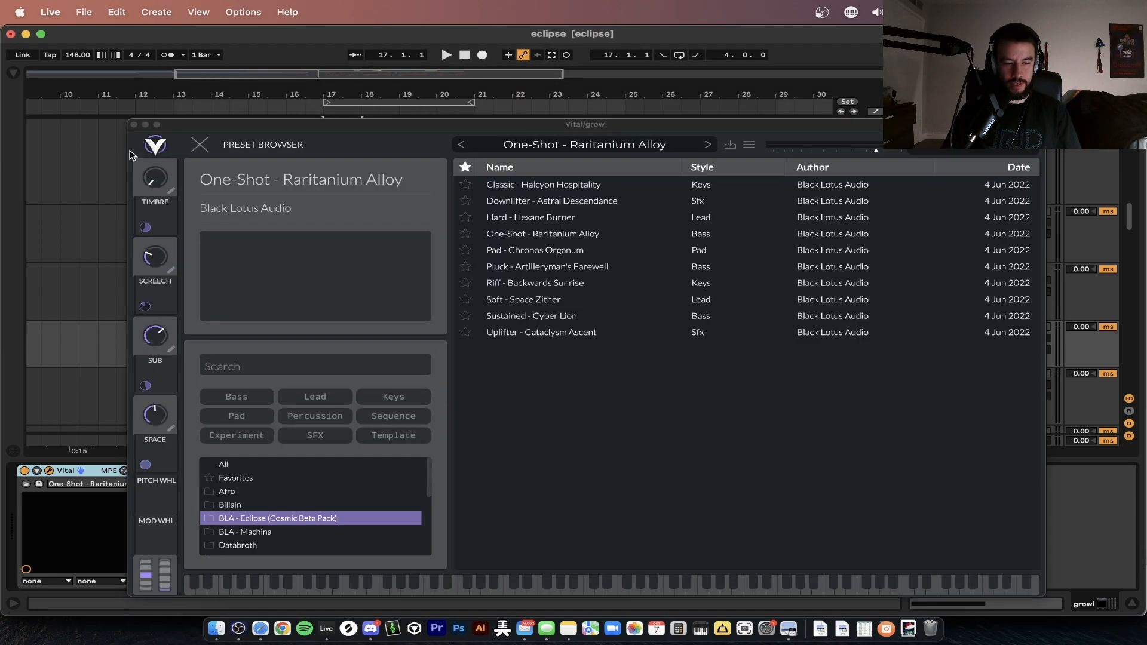
click(135, 125)
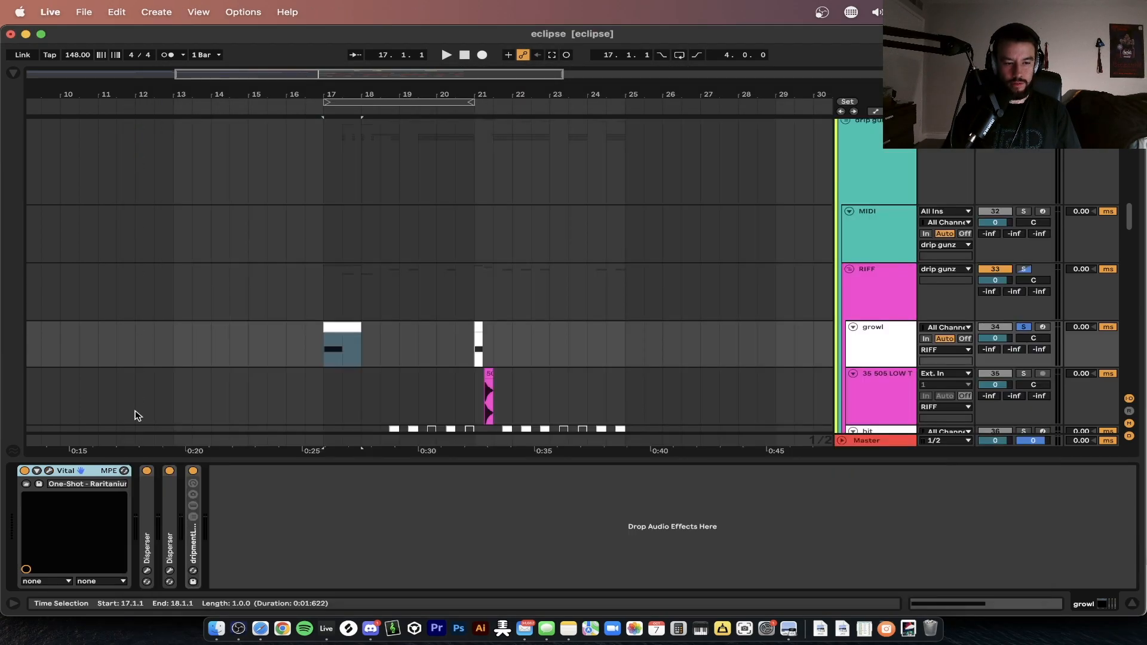
Step: Bypass both Dispersers and the effect rack on the growl track, and audition the clip with the dry Vital patch
click(175, 477)
click(192, 472)
key(space)
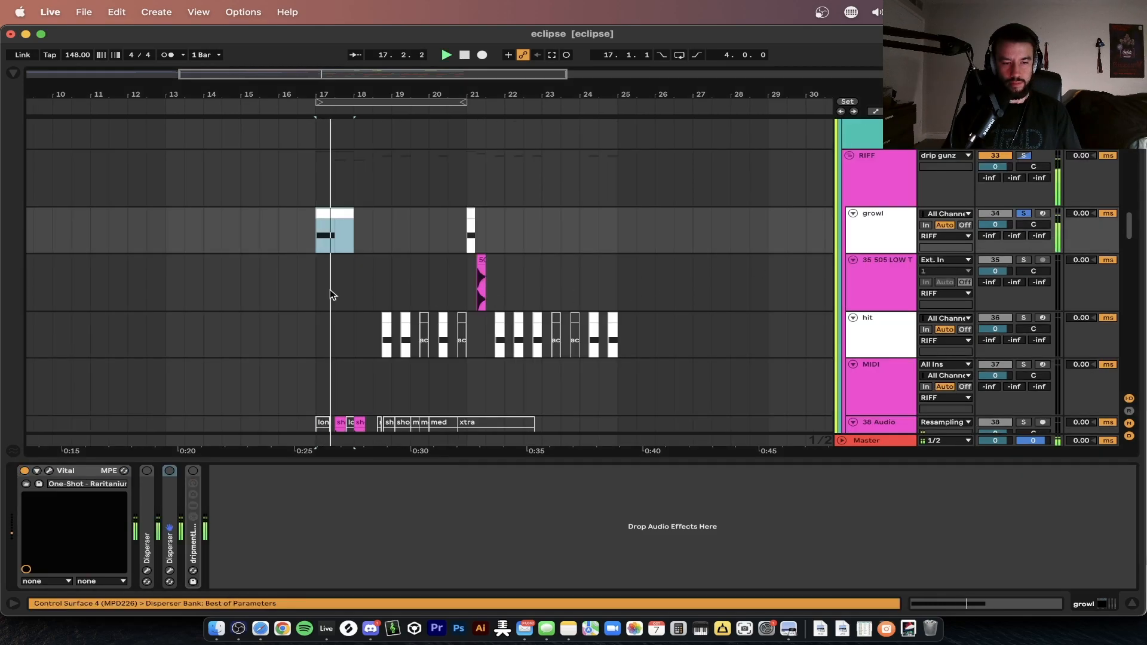
key(space)
Step: Reopen Vital and pull the middle point of the LFO 1 curve down near the baseline, auditioning the growl repeatedly
click(49, 471)
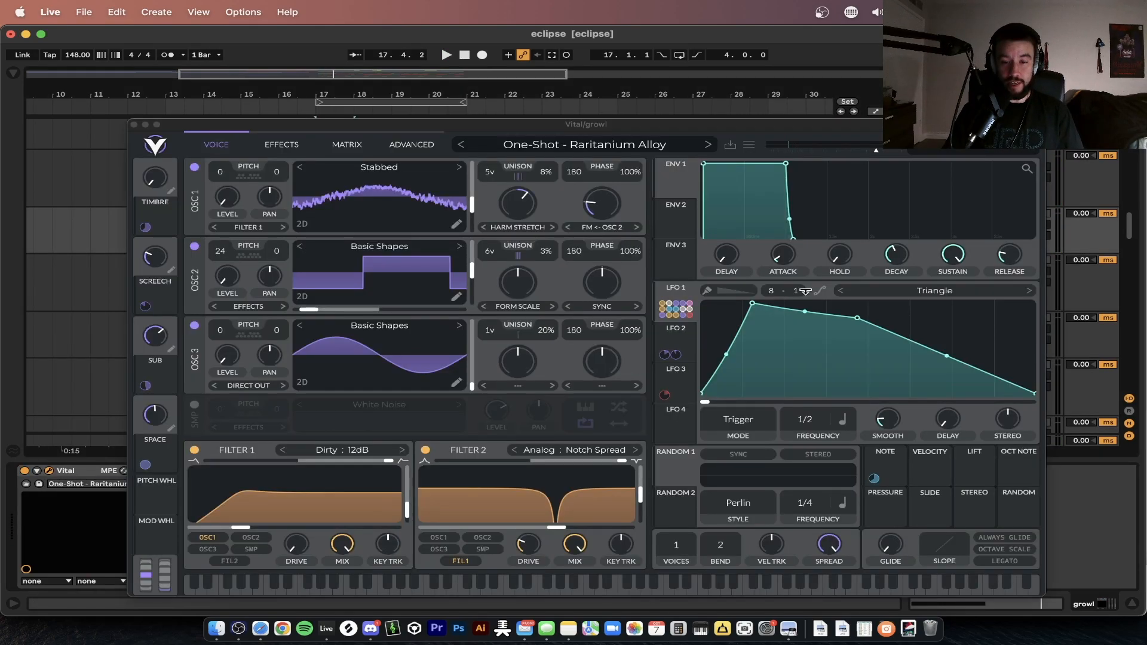
drag(858, 318, 853, 403)
key(space)
key(space)
key(space)
key(space)
key(space)
key(space)
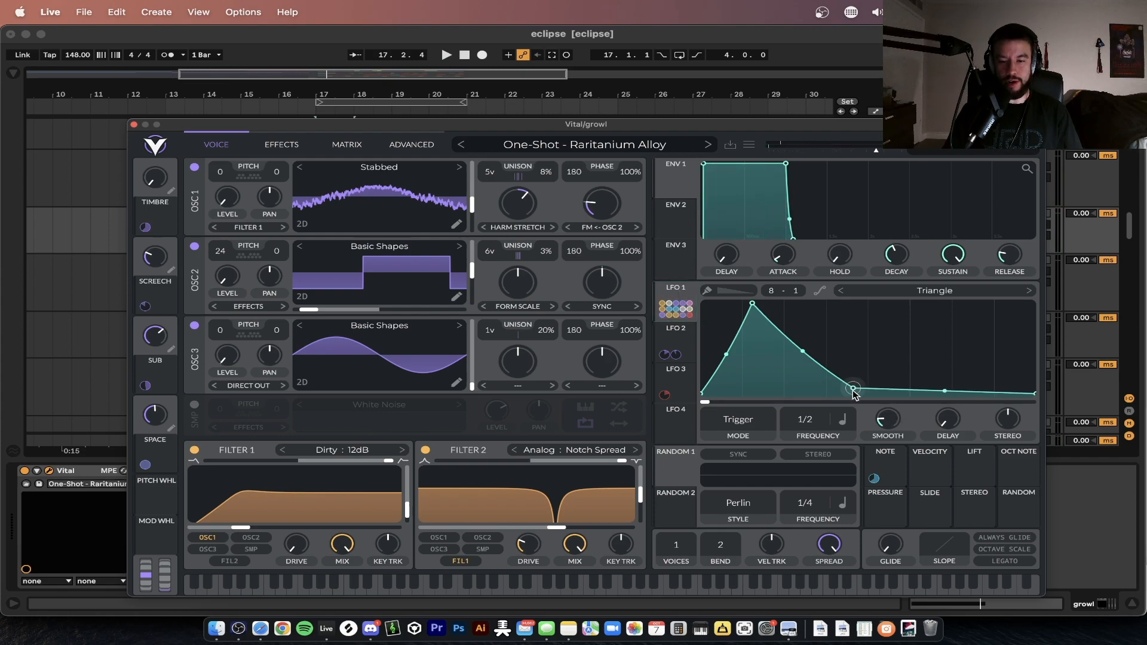
Step: Raise the lowered LFO 1 point back near the top of the curve, audition the growl, and close Vital
drag(853, 394, 853, 318)
key(space)
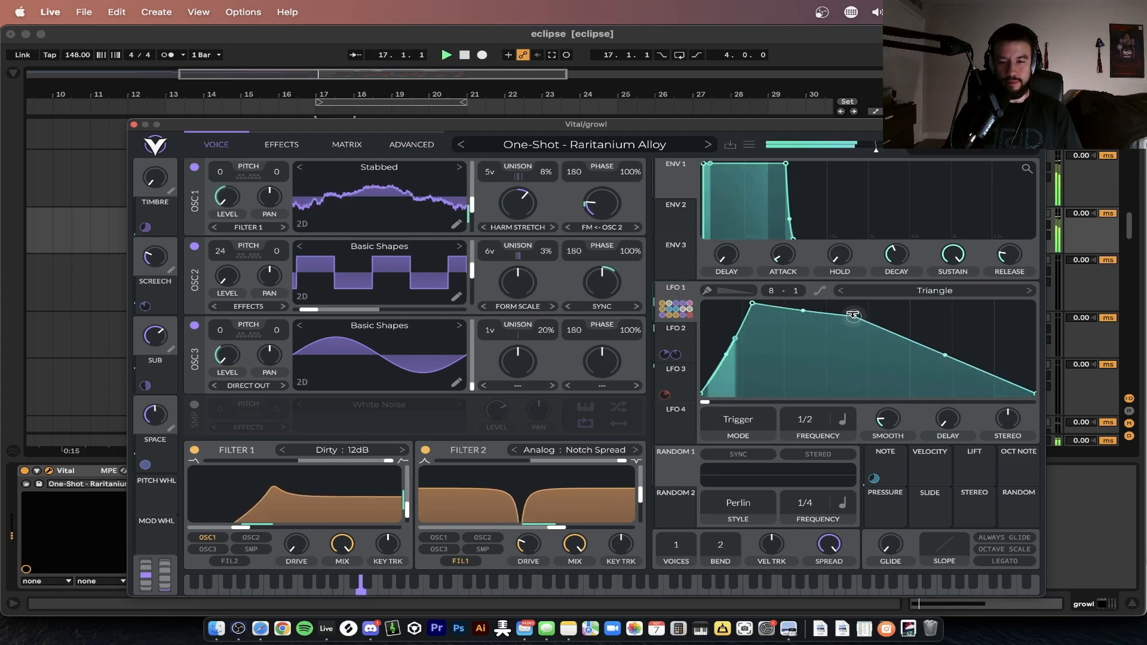
key(space)
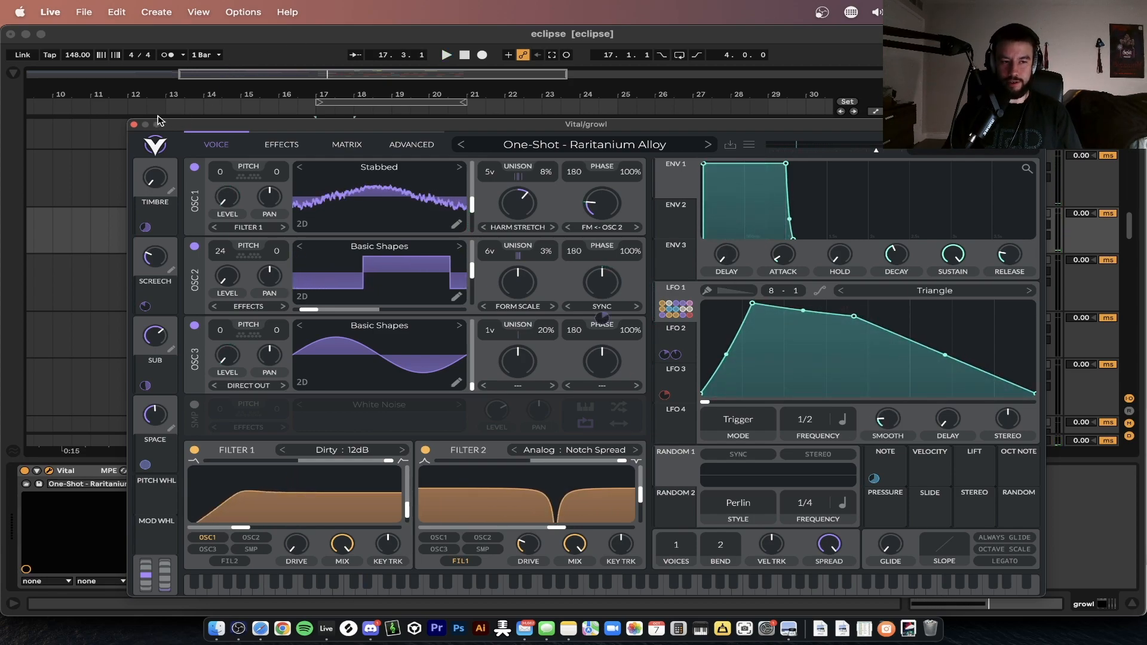
click(134, 124)
Step: Unfold and enable the Mega Donk and Zapper Dispersers on the growl track, auditioning the clip at bar 17
click(878, 333)
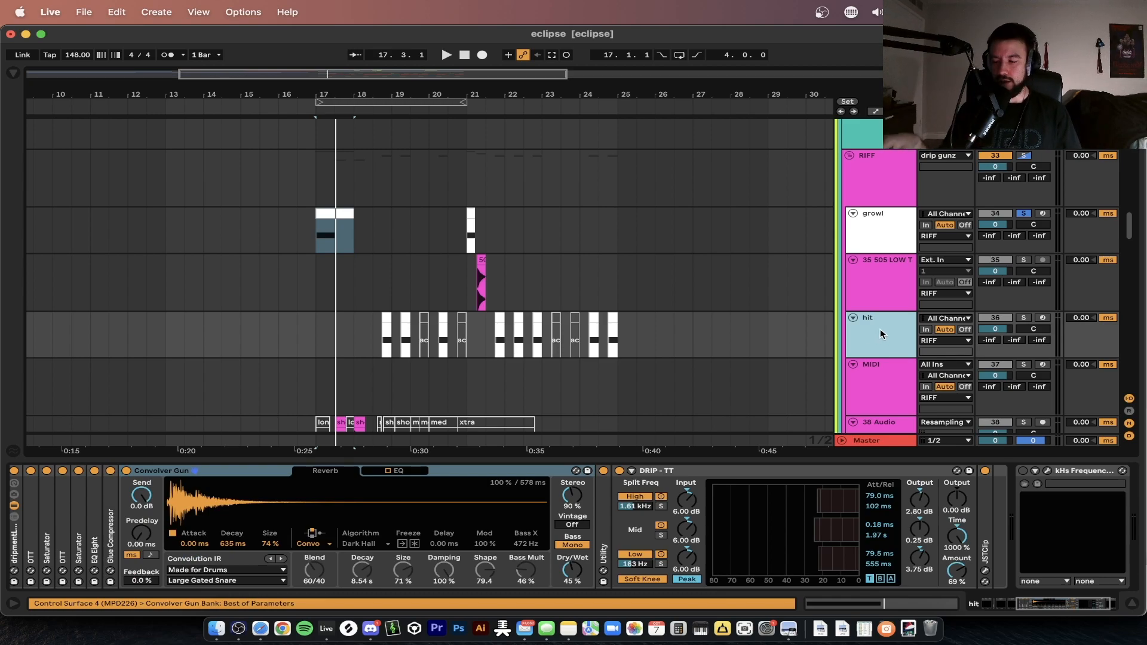
click(329, 216)
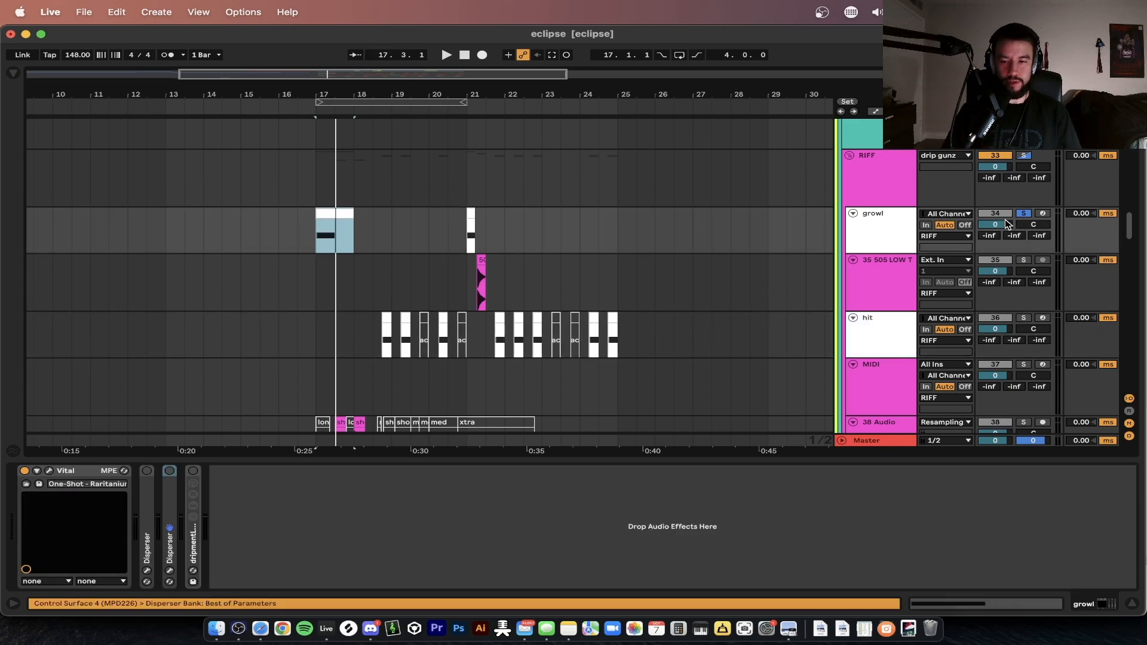
scroll(333, 230, up, 3)
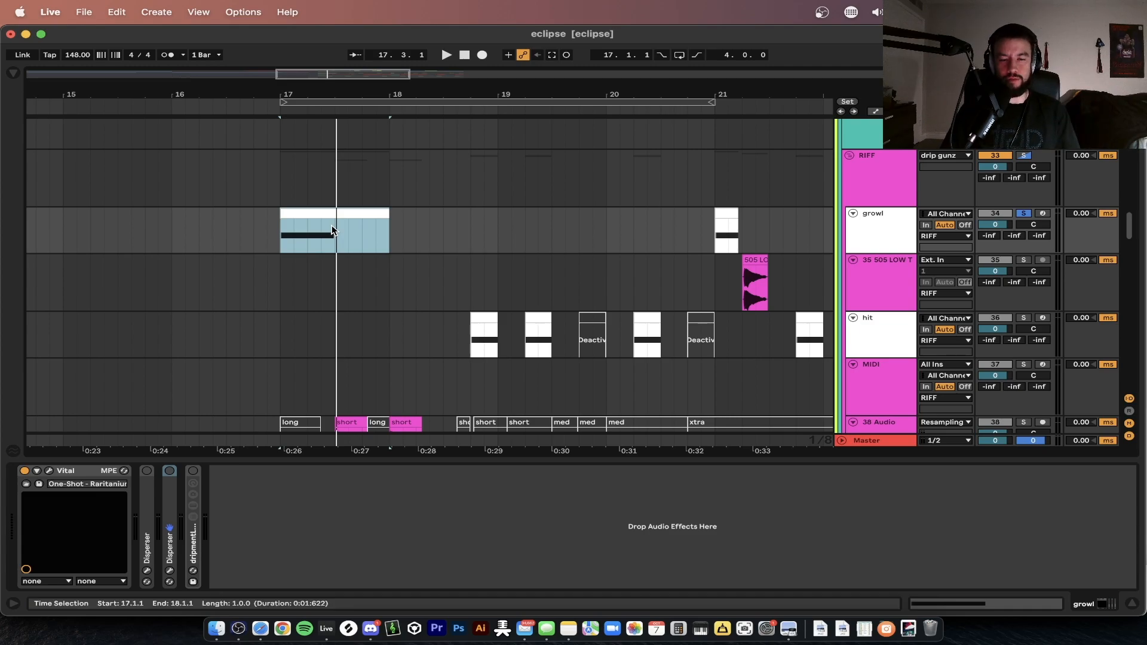
double_click(147, 475)
double_click(268, 496)
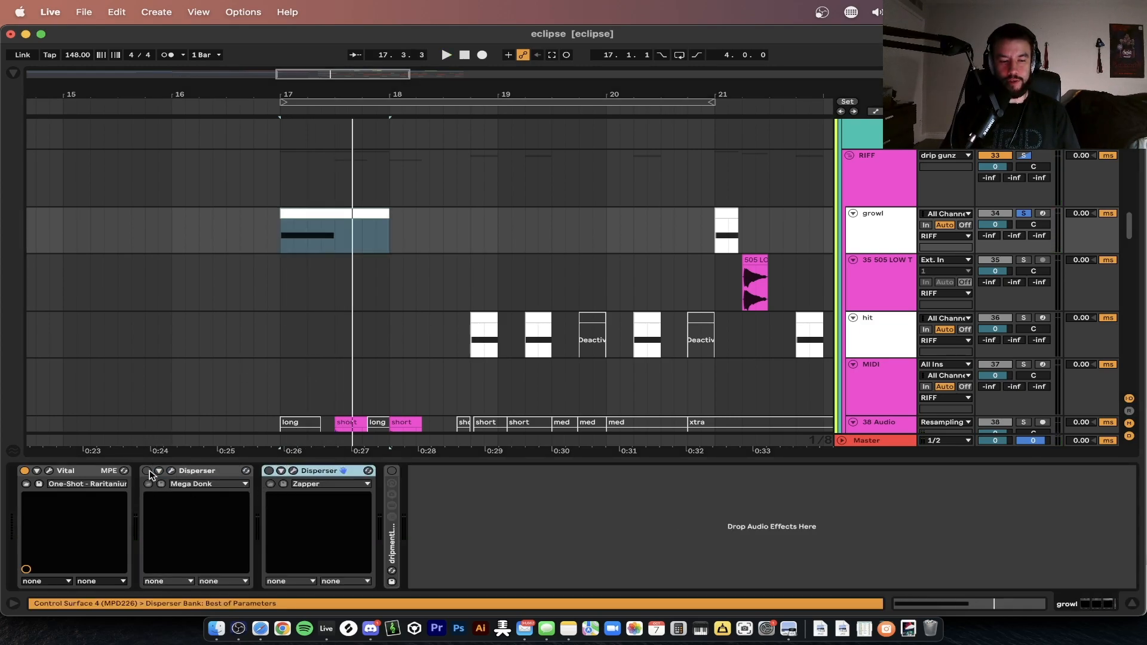
key(space)
key(space)
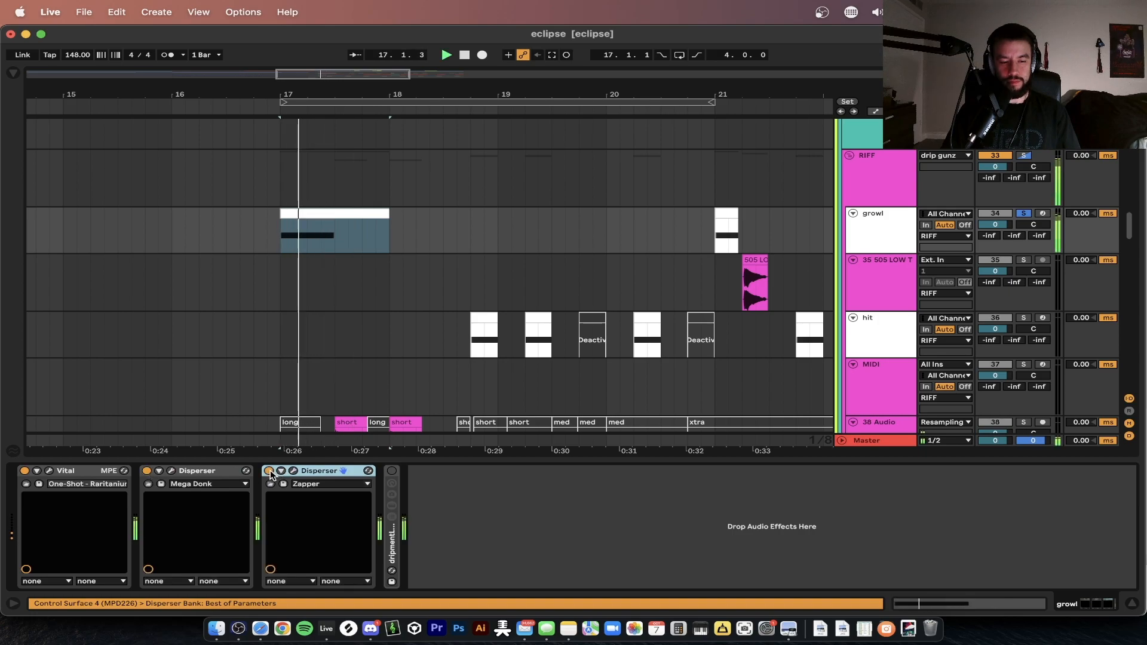
Step: Unfold and enable the dripmentLOUD1 rack on the growl track, and examine its effect chain through DRIP - TT during playback
double_click(389, 518)
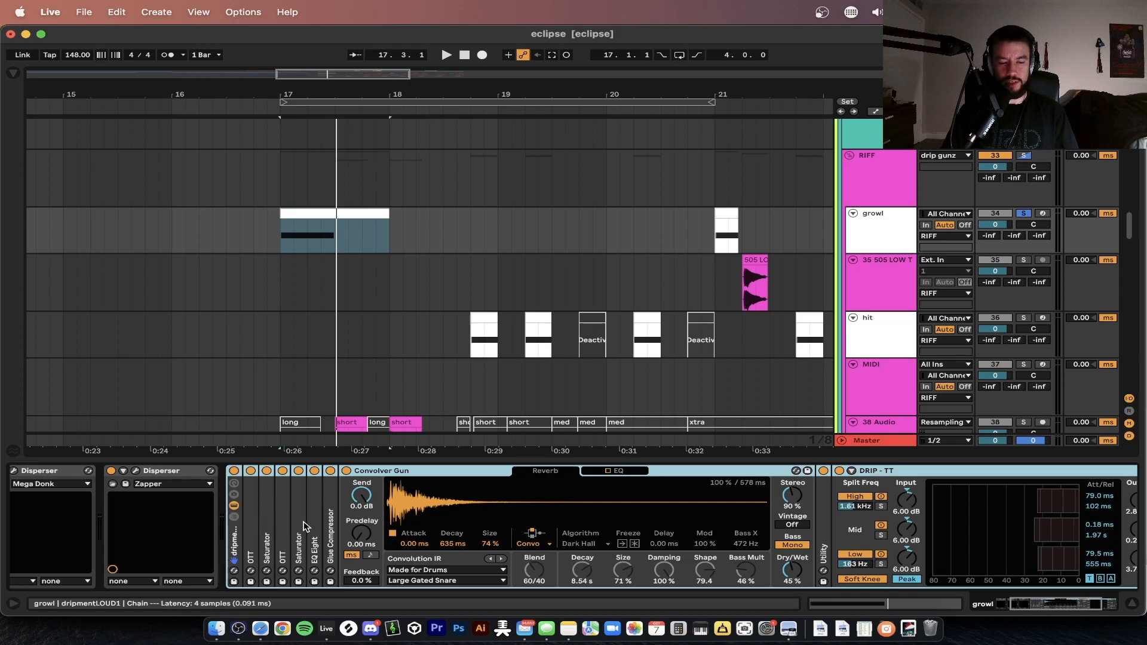
scroll(305, 526, right, 6)
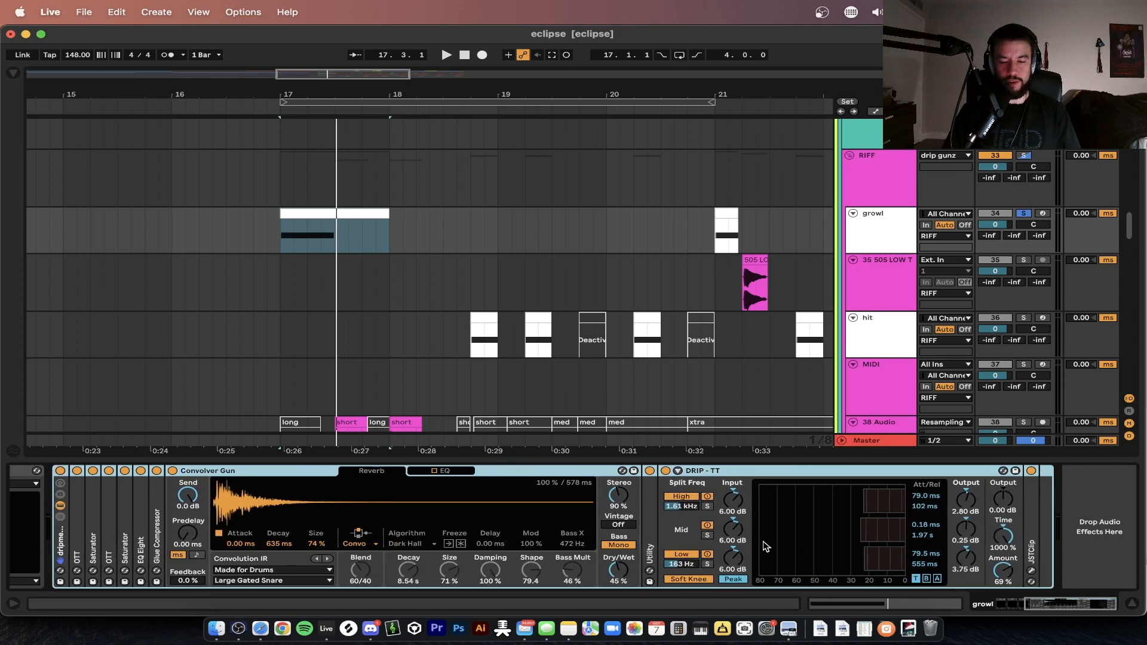
click(757, 476)
scroll(590, 486, left, 7)
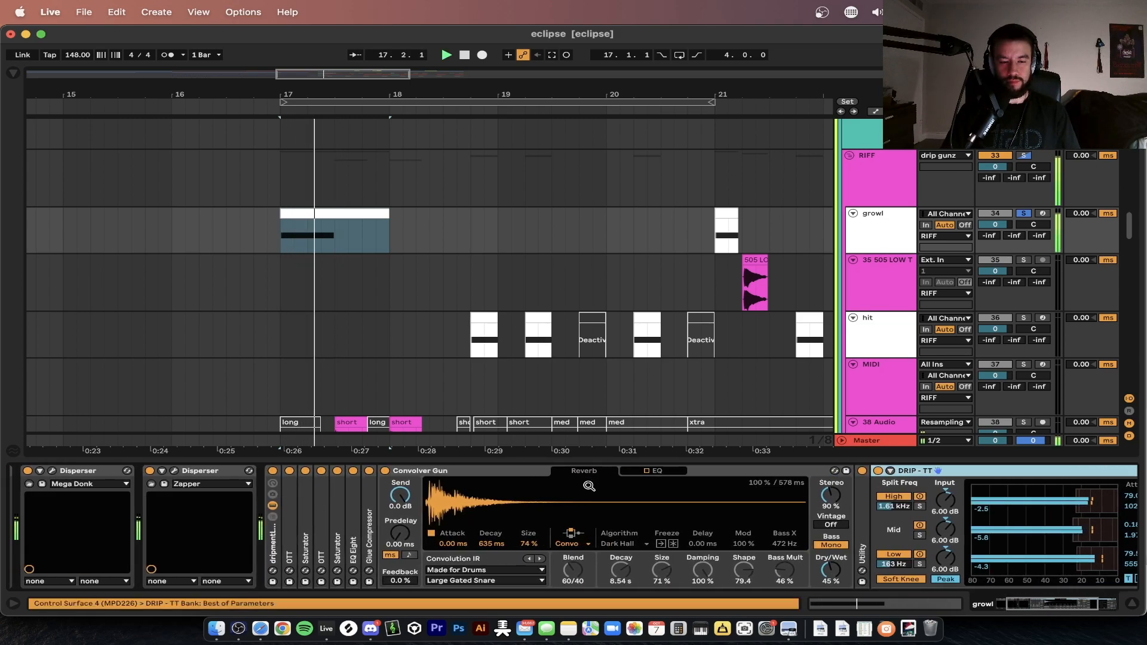
Step: Stop the growl playback and look over the riff and glory gunz tracks beneath it in the arrangement
scroll(350, 290, down, 3)
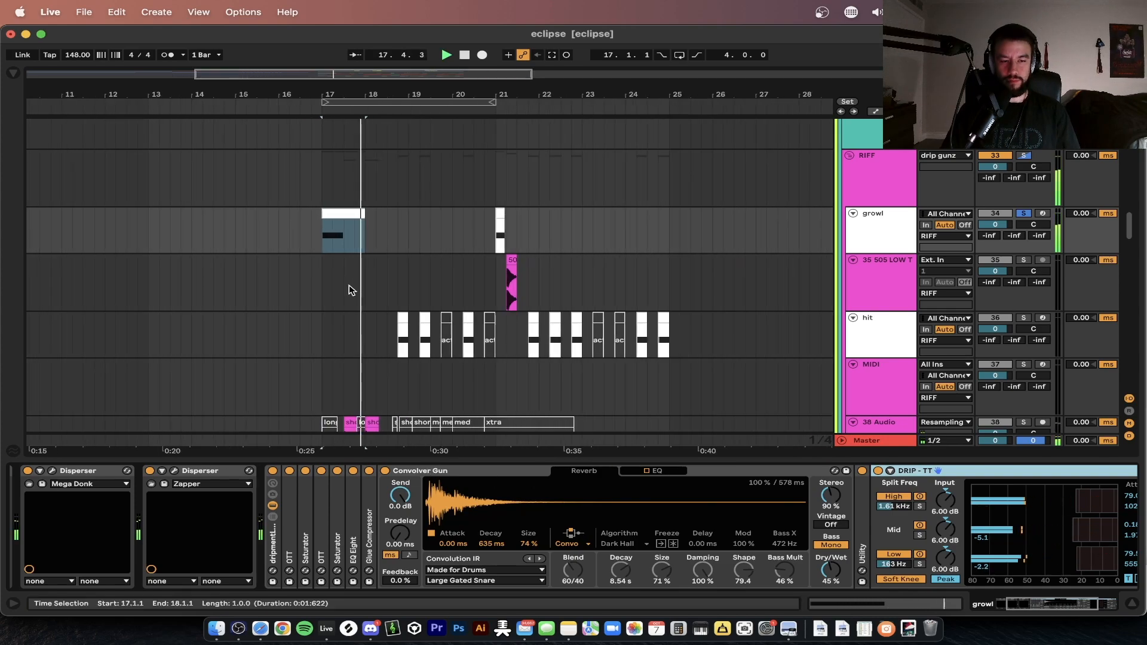
scroll(518, 505, left, 4)
key(space)
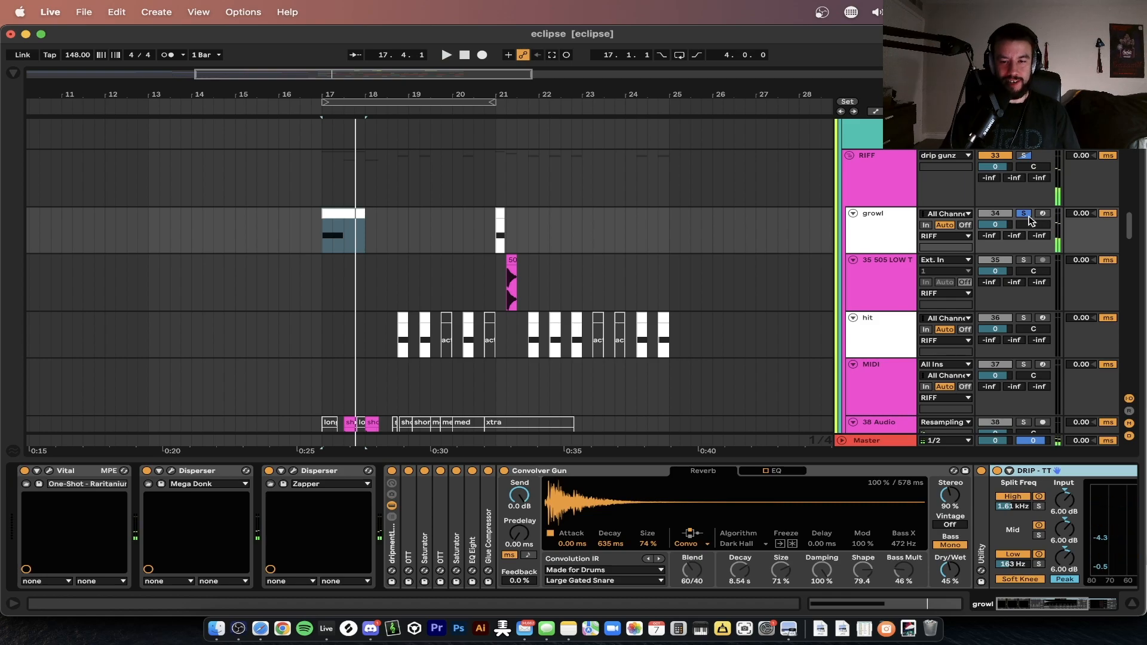
scroll(579, 273, down, 2)
scroll(389, 234, up, 4)
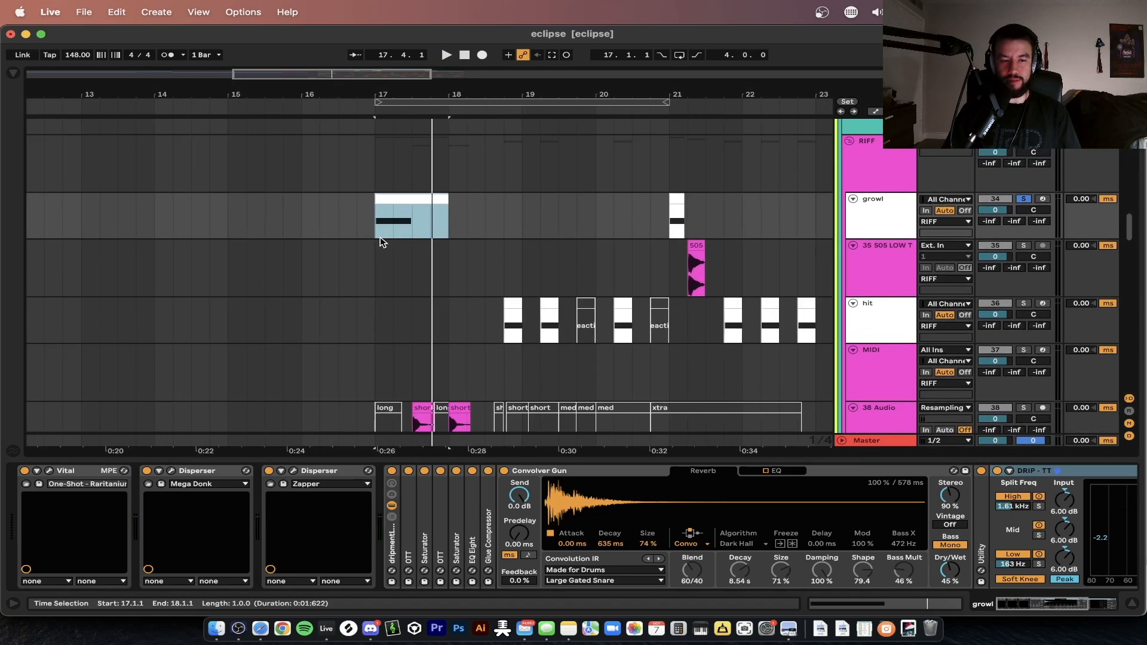
scroll(380, 242, down, 6)
scroll(392, 149, up, 3)
scroll(389, 149, down, 6)
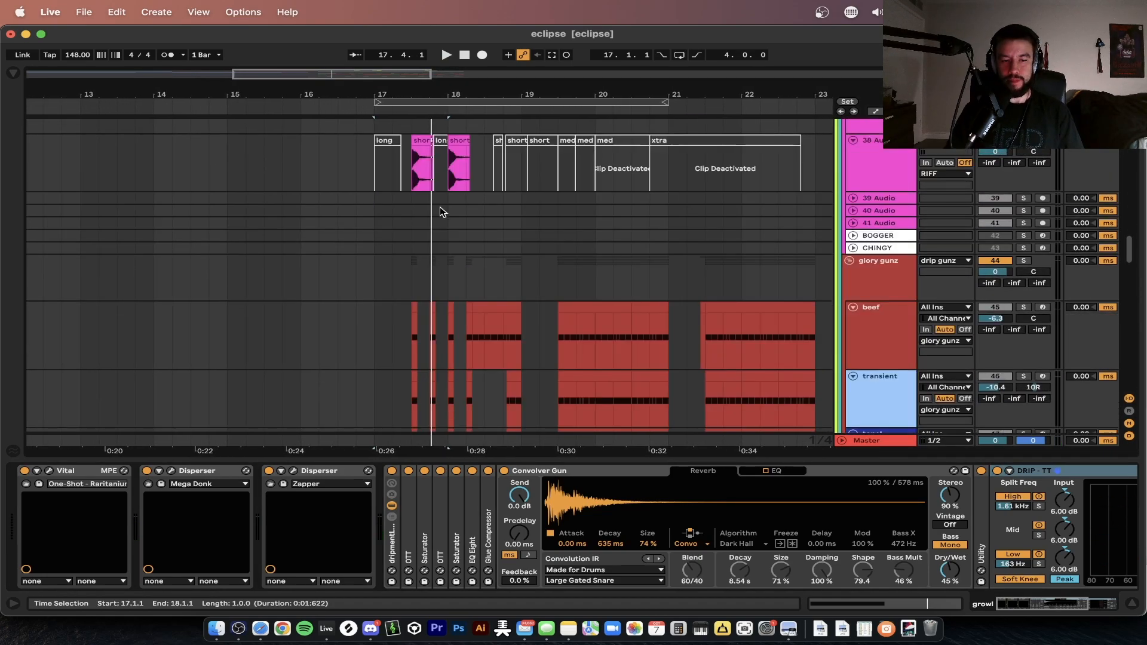
scroll(540, 372, up, 5)
Step: Open Vital on the MIDI track to view its Pluck - Artilleryman's Farewell preset, and close the plugin window
click(880, 295)
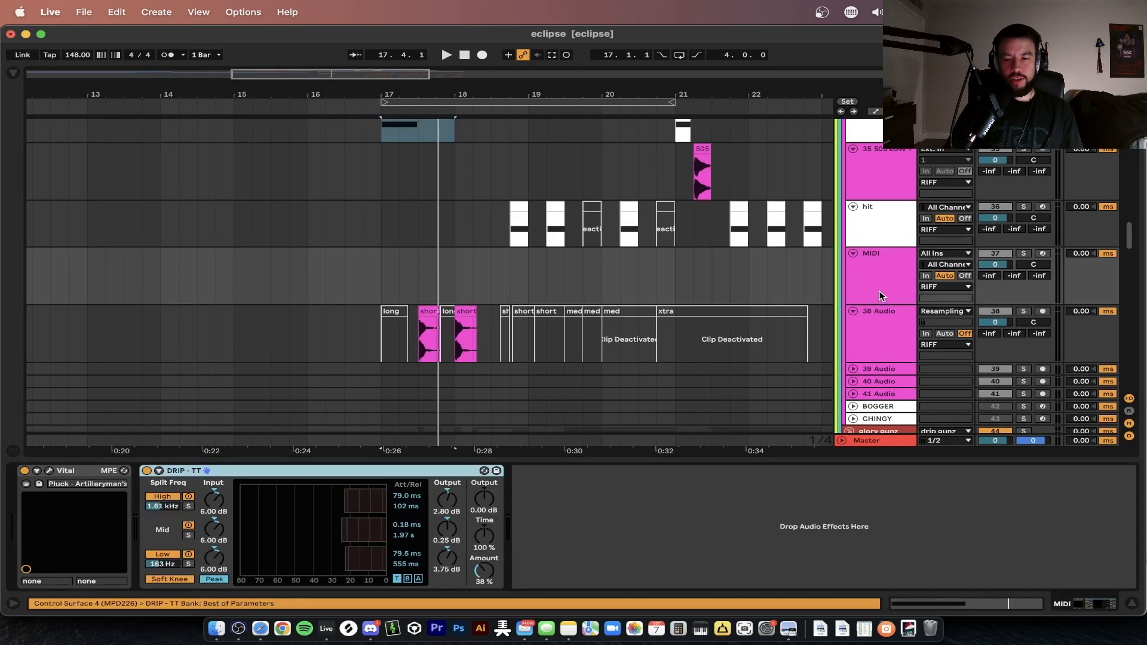
click(51, 472)
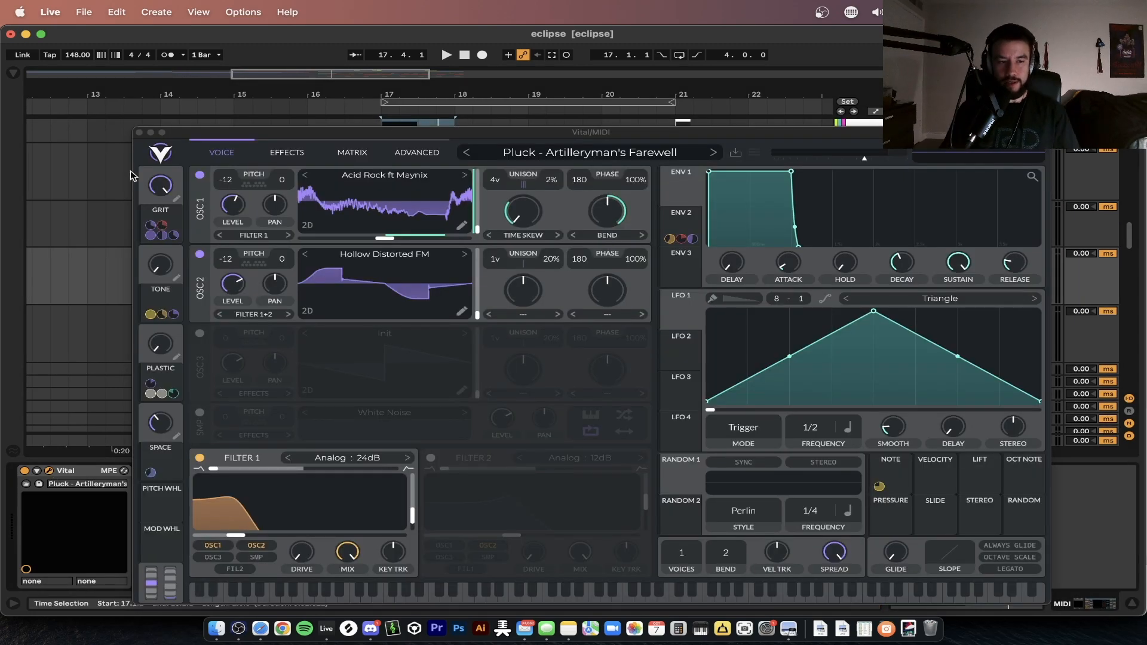
click(139, 133)
Step: Solo the 38 Audio track and audition its first short clip in bar 17
click(1023, 311)
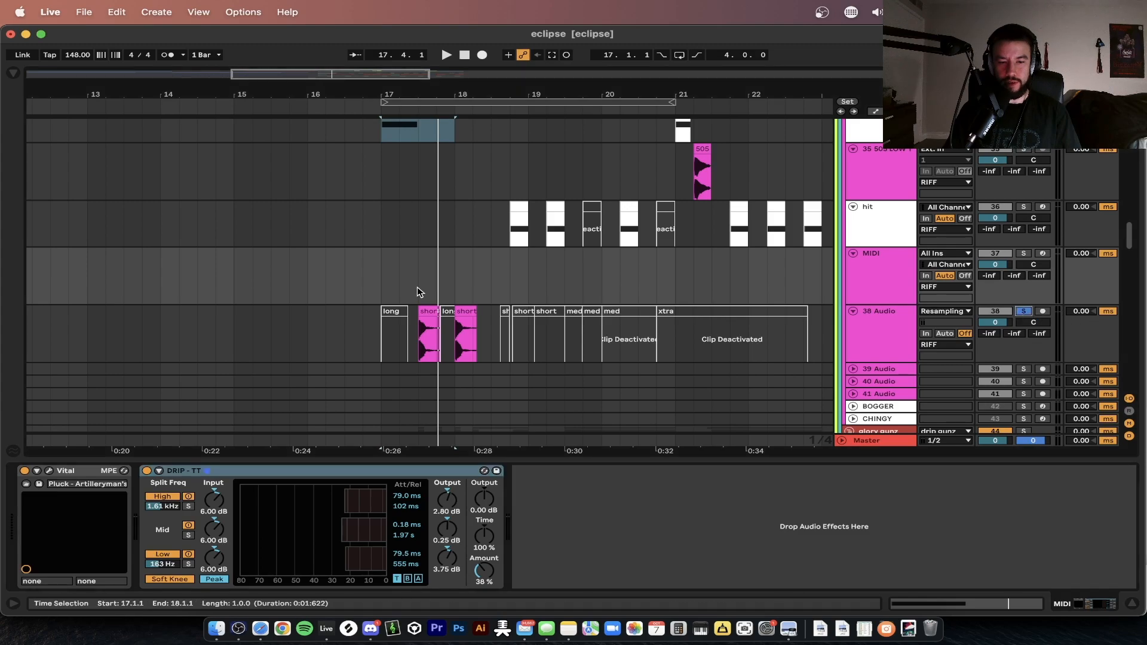
click(429, 312)
key(space)
key(space)
key(space)
Step: View the device chain of the beef track, and reselect the first short clip on 38 Audio
scroll(428, 315, down, 2)
scroll(429, 315, down, 4)
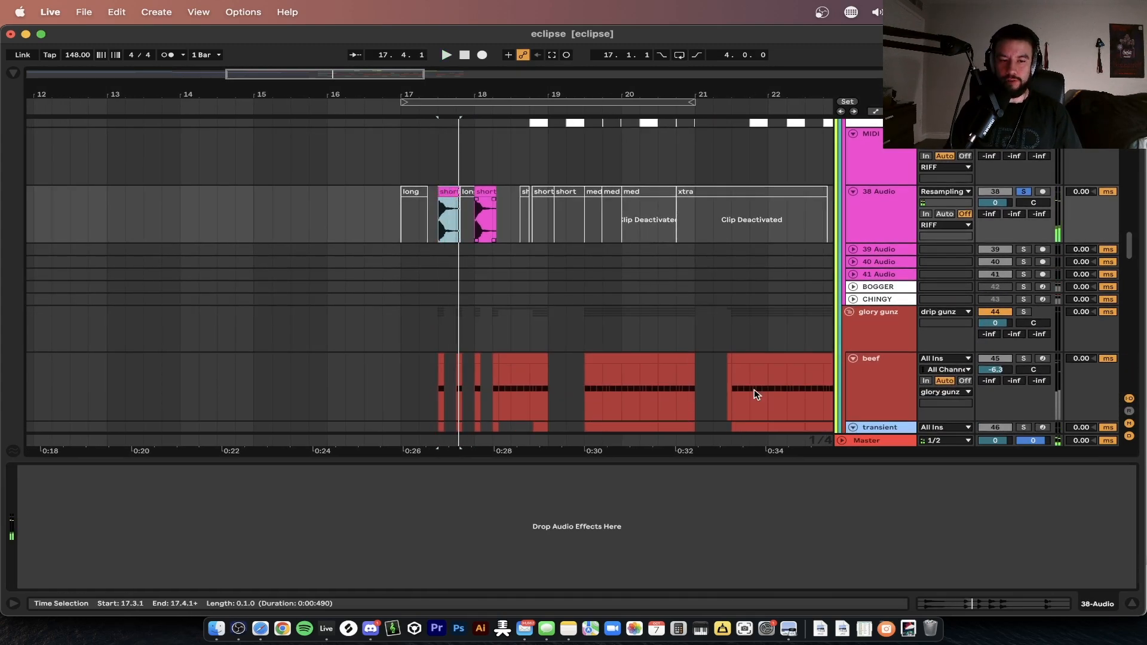
click(863, 363)
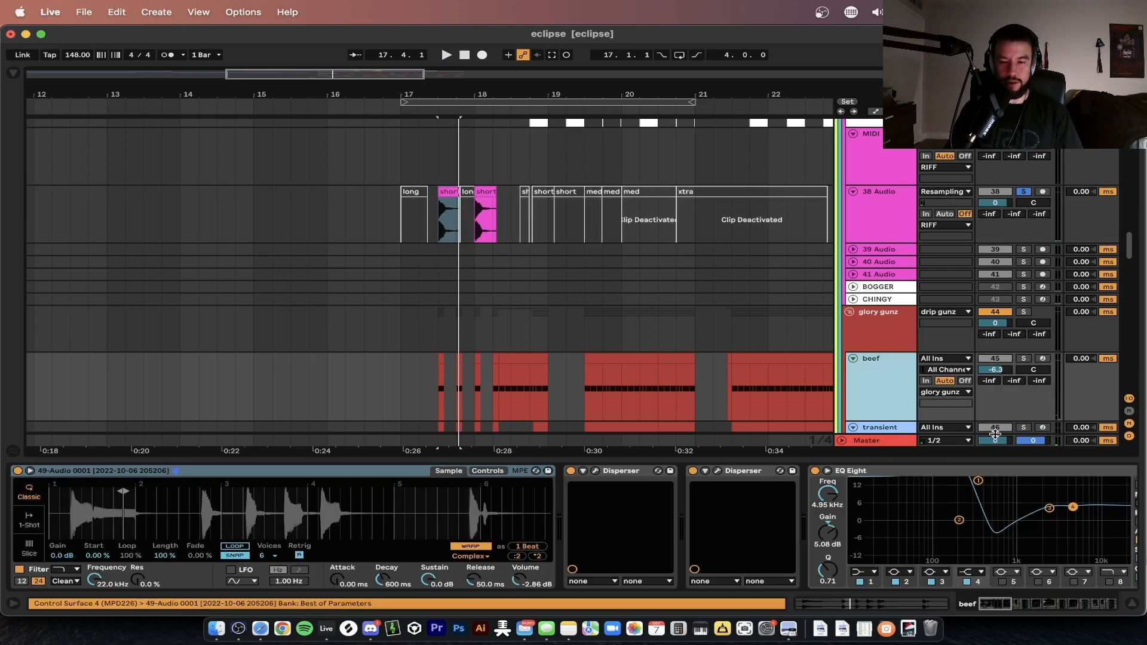
mouse_move(454, 215)
mouse_down()
mouse_move(384, 376)
mouse_move(432, 164)
mouse_move(451, 221)
mouse_up()
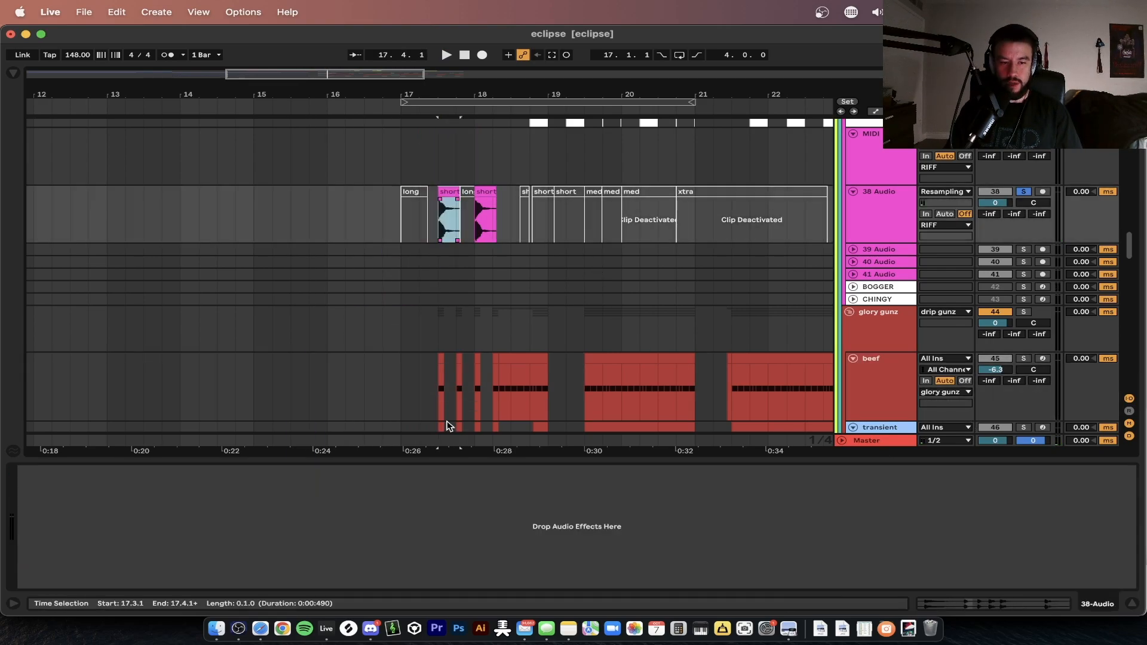
Step: Solo the beef track and audition its one-bar clip starting at 19.3
click(877, 368)
click(1019, 359)
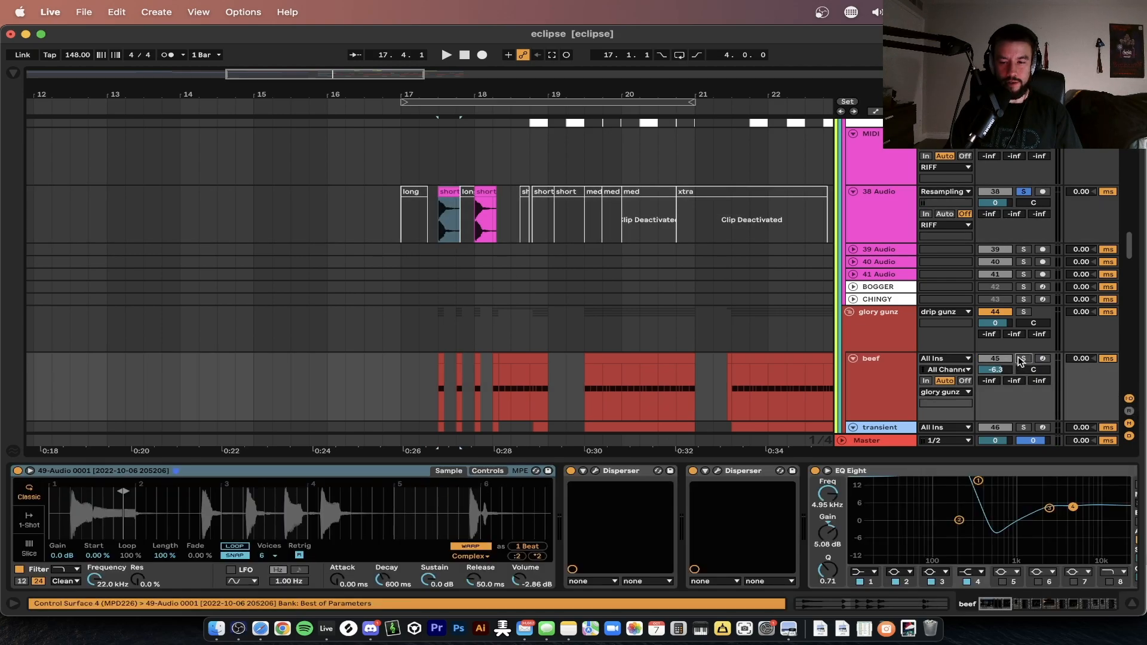
click(617, 360)
Step: Fold the two Dispersers on the beef track and unfold both of them again
double_click(617, 472)
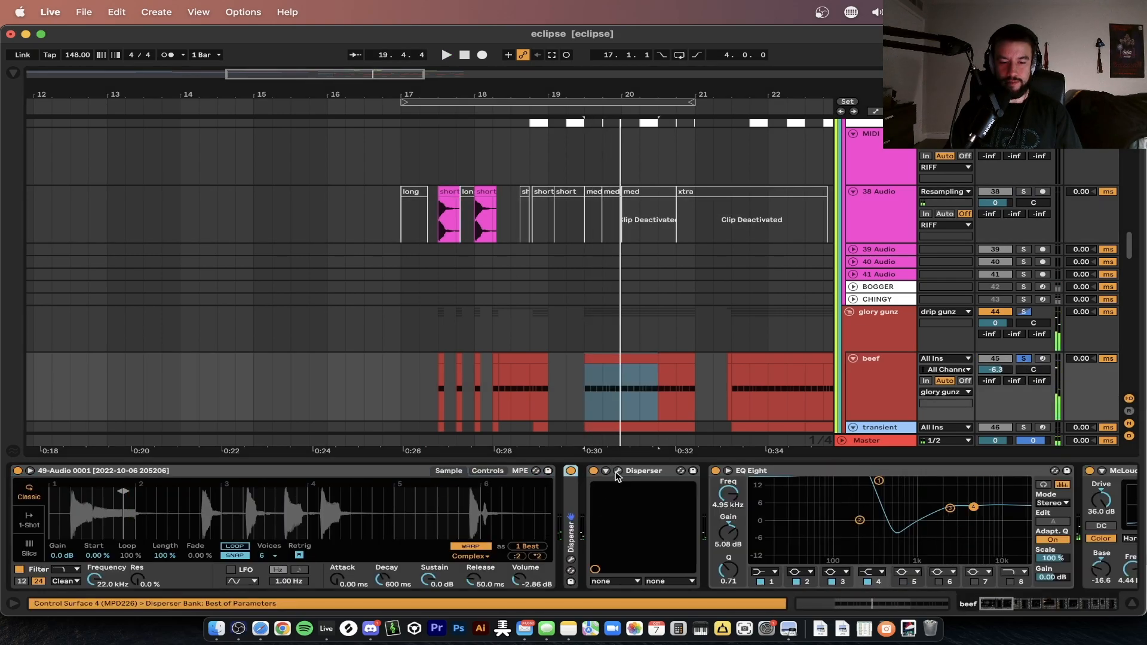
double_click(617, 474)
scroll(575, 509, right, 10)
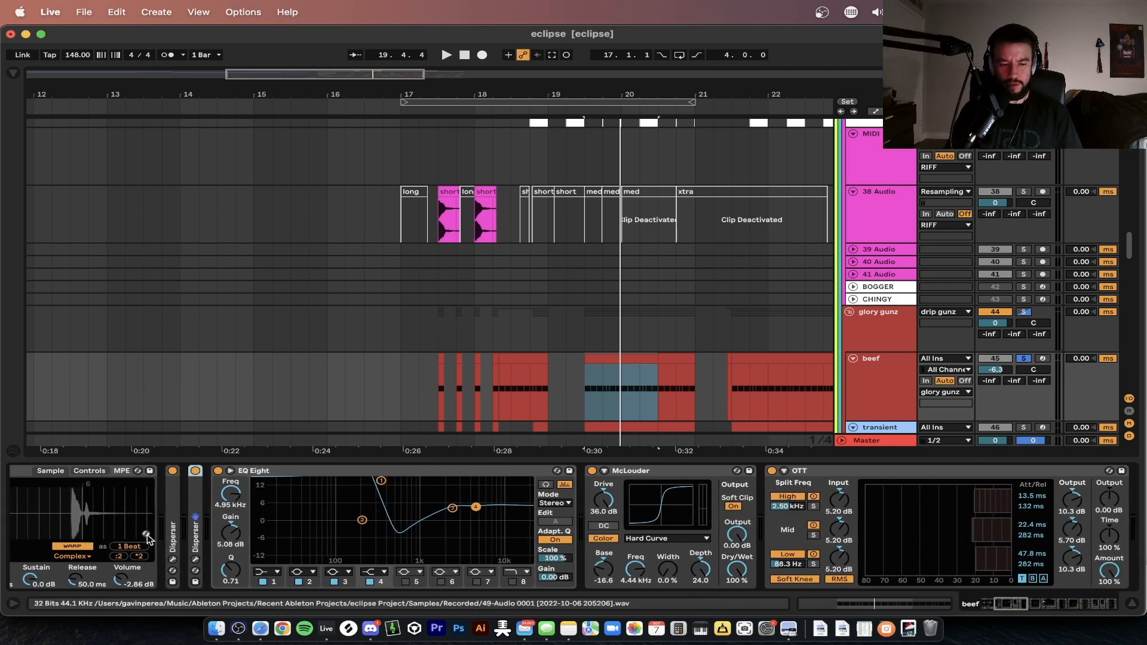
double_click(173, 512)
double_click(296, 493)
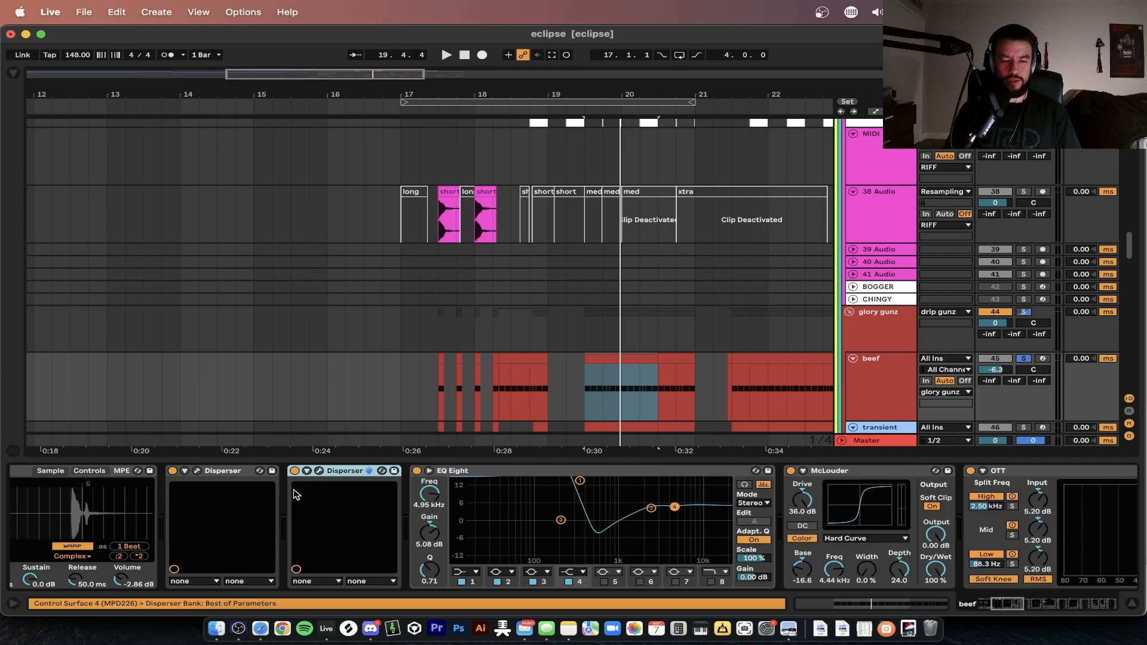
Step: Examine the beef track's effect chain from EQ Eight and McLouder through OTT, Convolver_Gun and Shifter to Reduce Ambience
scroll(555, 523, right, 3)
scroll(352, 472, right, 7)
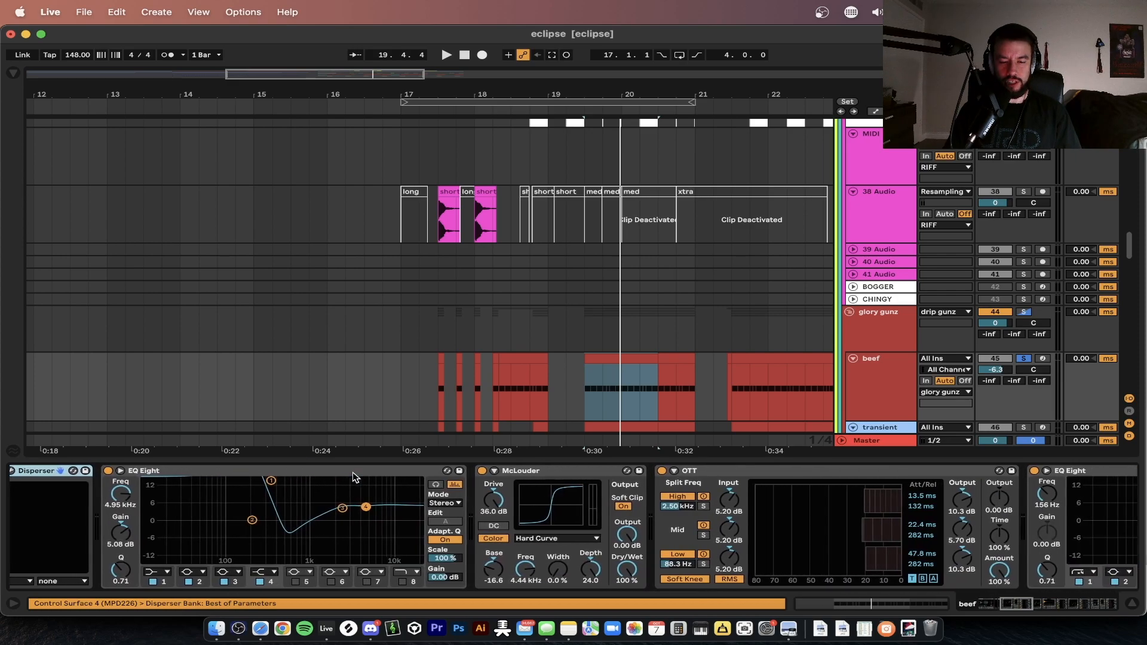
scroll(336, 519, right, 12)
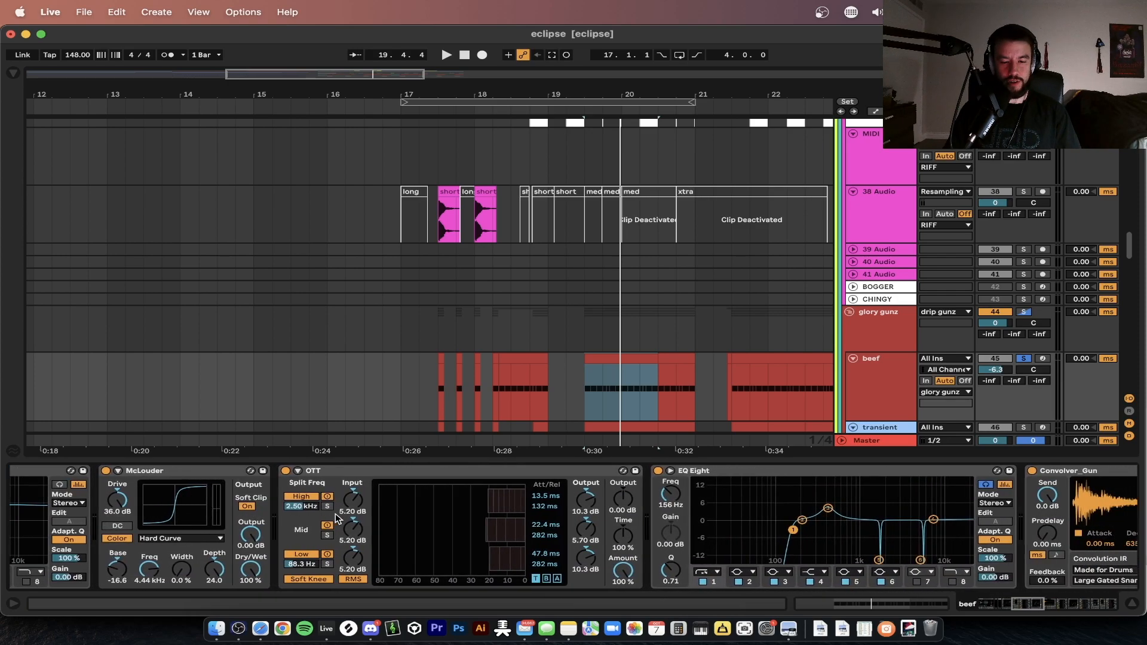
scroll(516, 538, right, 8)
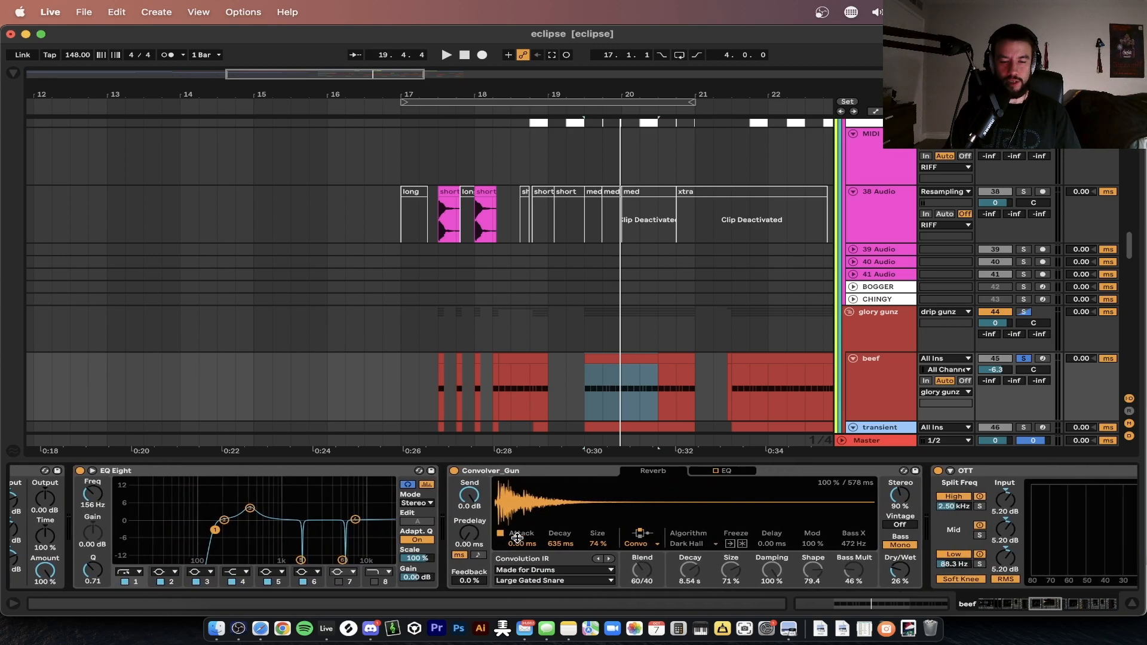
scroll(810, 550, right, 6)
scroll(811, 550, right, 14)
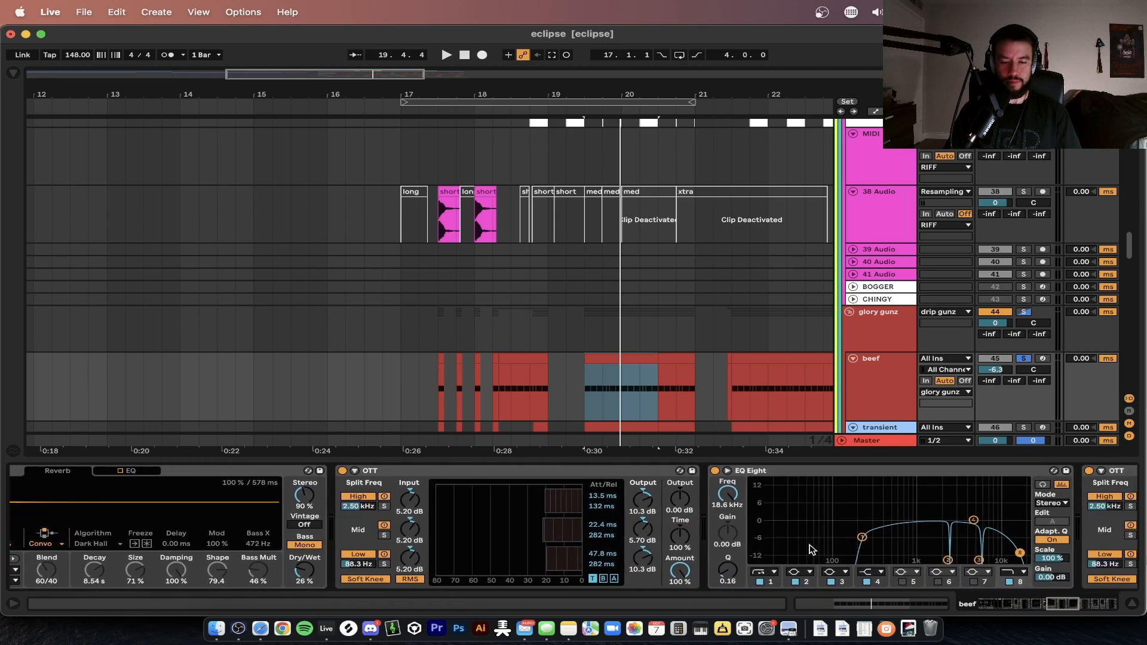
scroll(810, 550, right, 12)
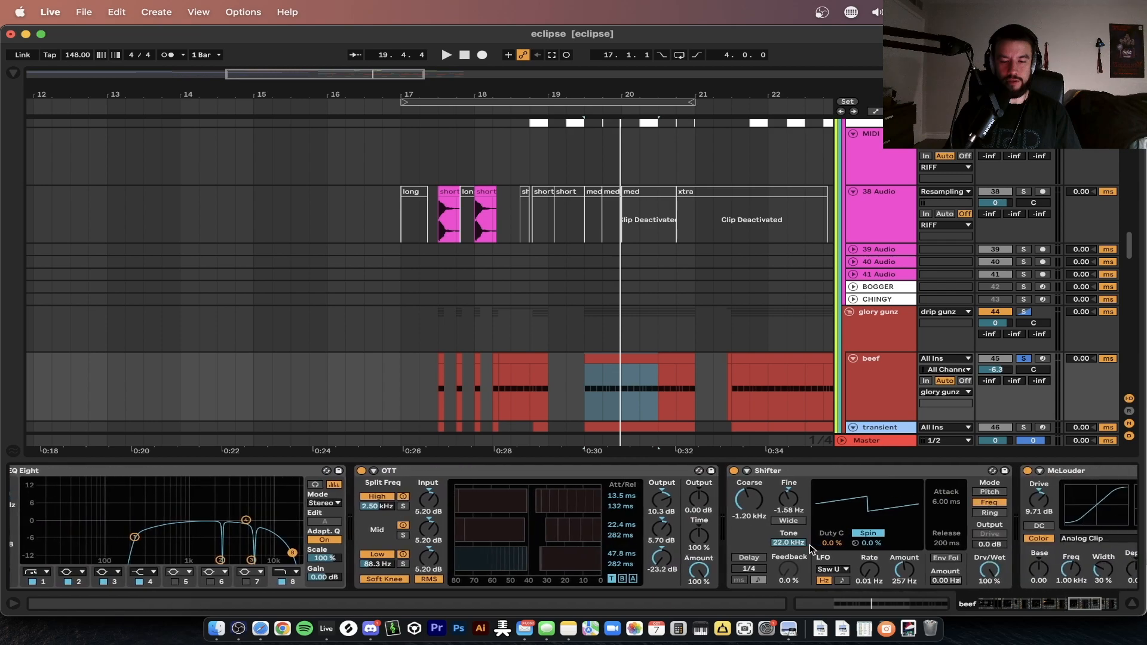
scroll(811, 549, right, 3)
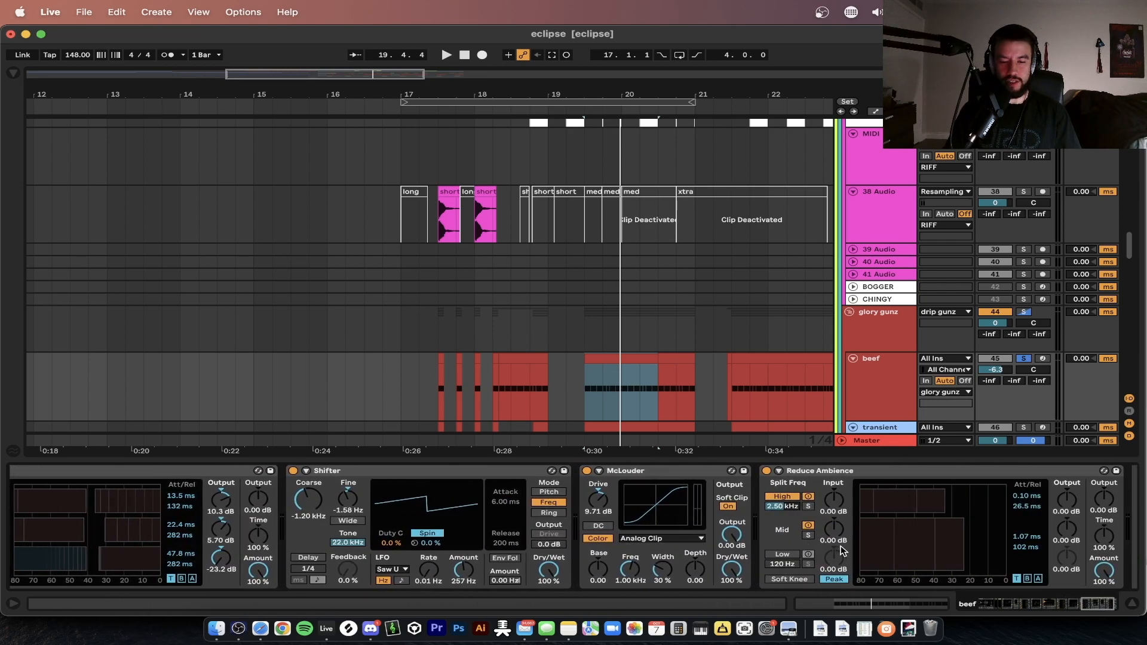
Step: Look over the device chains of the transient, tonal and noisey tracks below beef
scroll(687, 378, down, 3)
key(minus)
scroll(686, 379, down, 4)
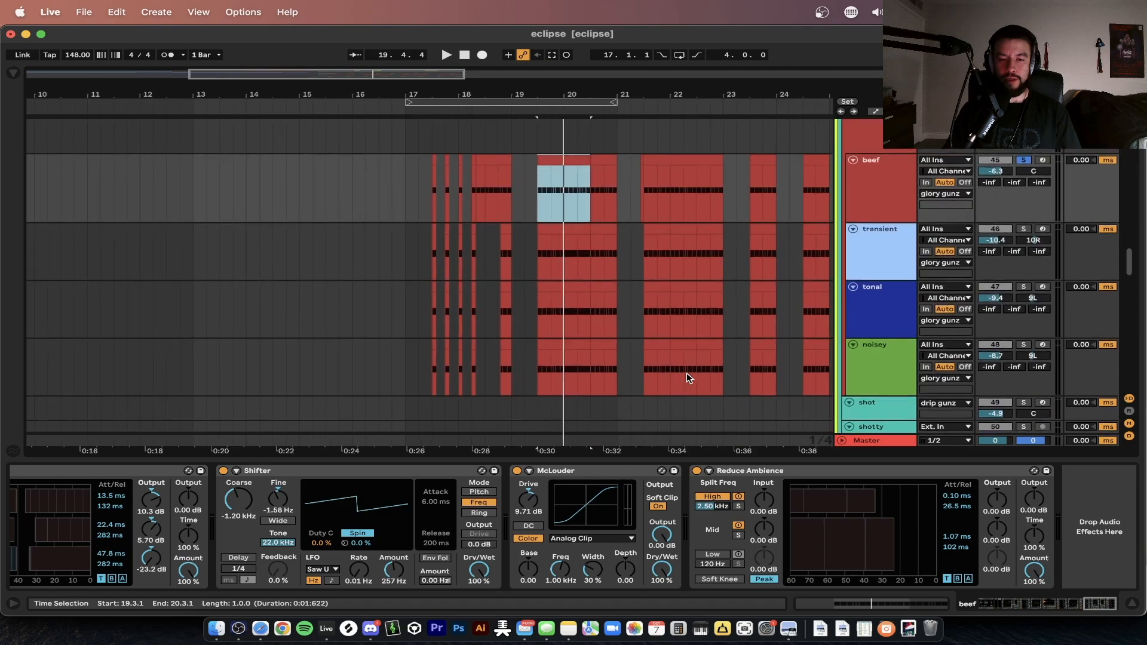
click(898, 247)
click(901, 332)
click(898, 369)
click(891, 298)
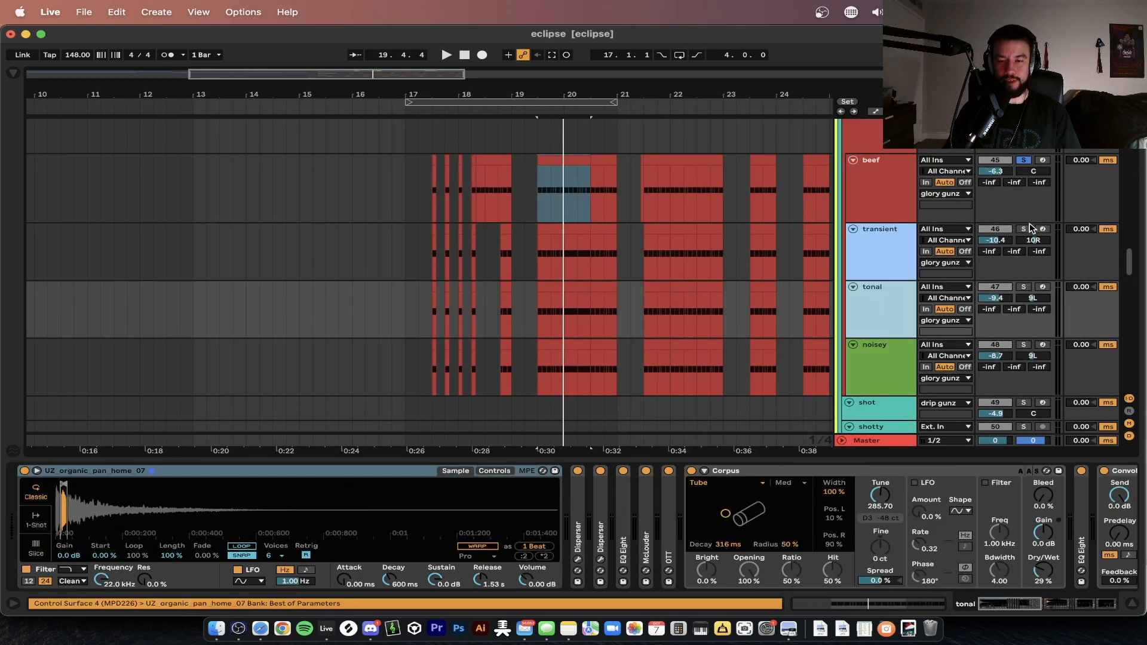
Step: Solo the transient track and compare its device chain with those of the beef and tonal tracks
click(1024, 229)
click(888, 247)
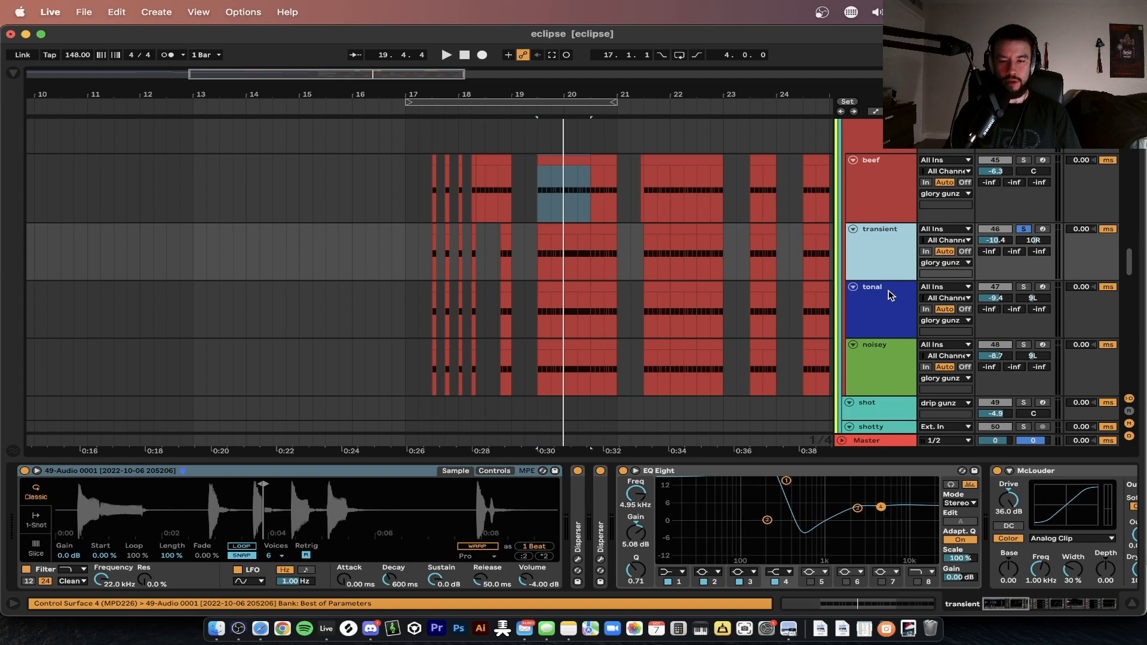
click(880, 292)
click(873, 260)
click(877, 175)
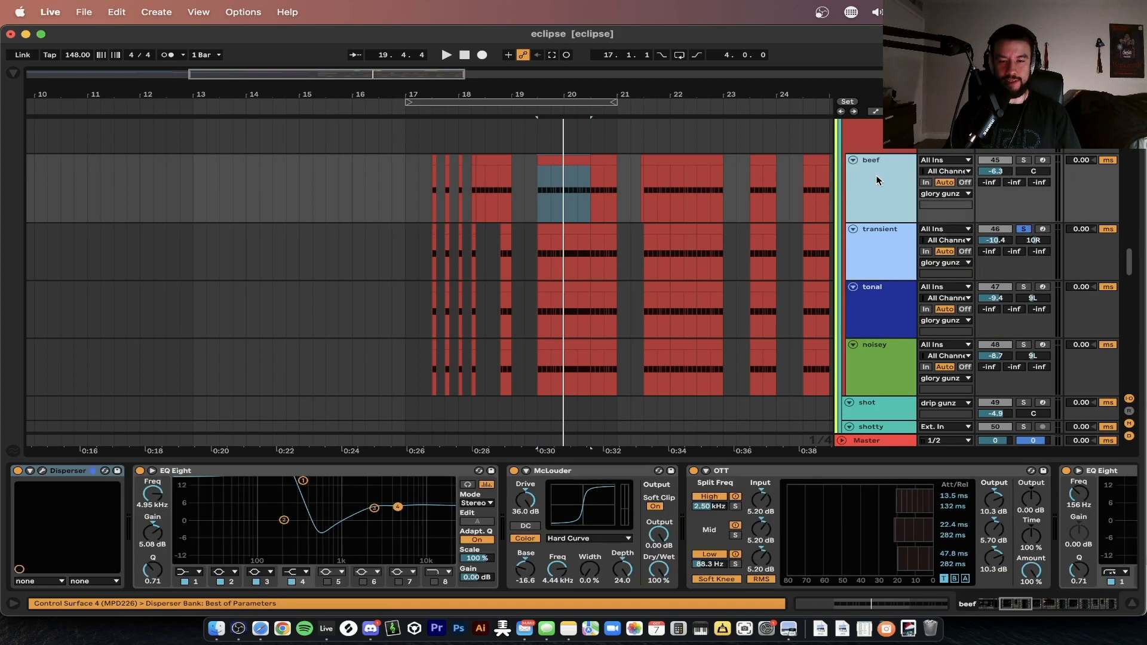
click(877, 252)
click(875, 192)
click(875, 257)
Step: View the tonal track's devices and show the sample waveform in the noisey track's Simpler
click(873, 322)
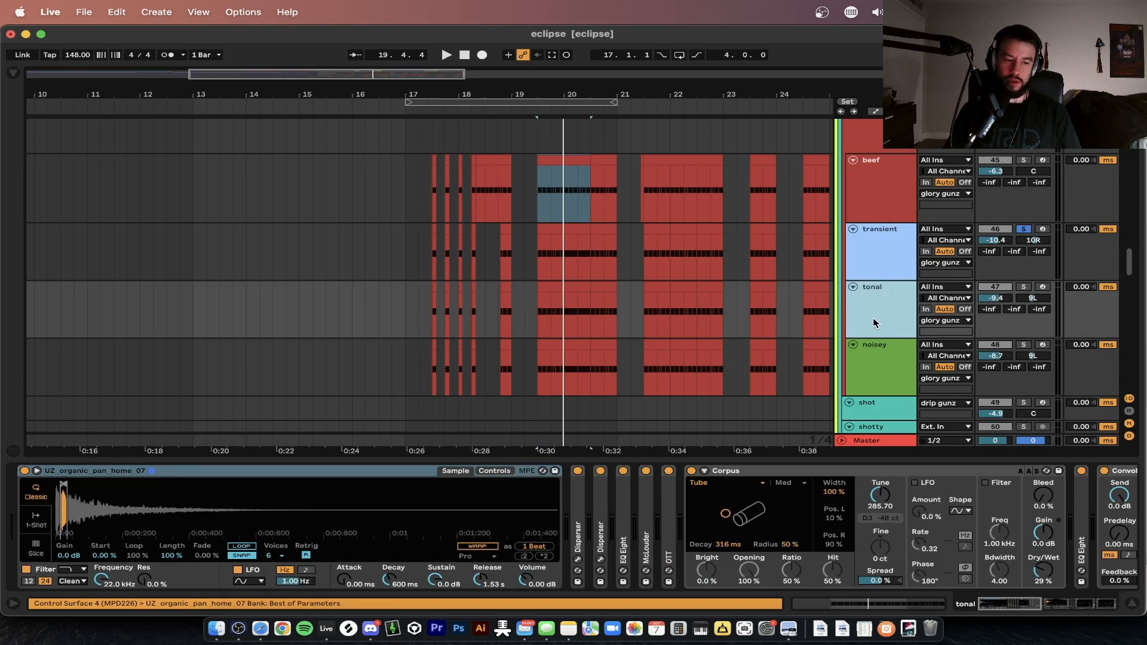
click(886, 356)
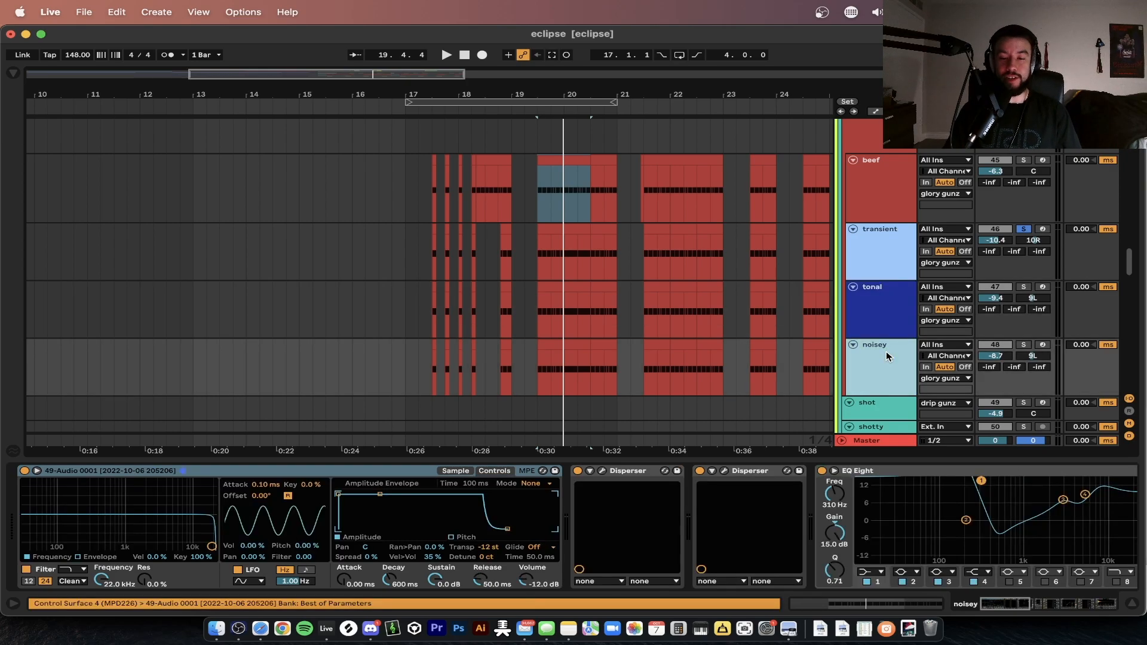
click(451, 473)
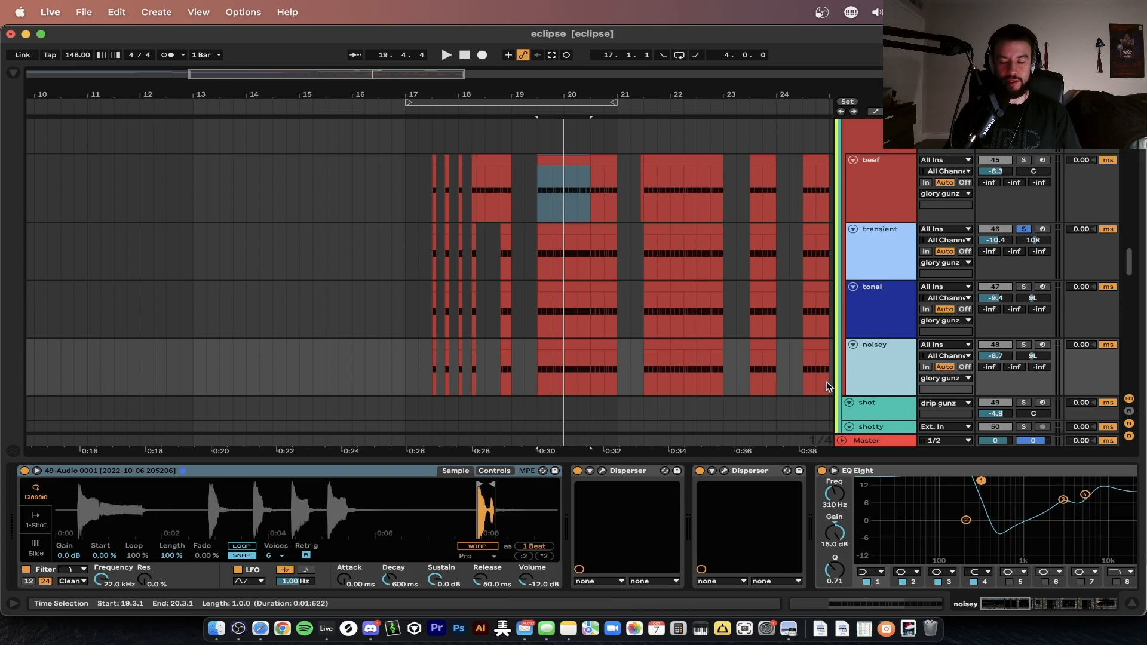
Step: Hide the device view and look over the 38 Audio and glory gunz tracks in the enlarged arrangement
key(super+alt+l)
scroll(563, 429, up, 8)
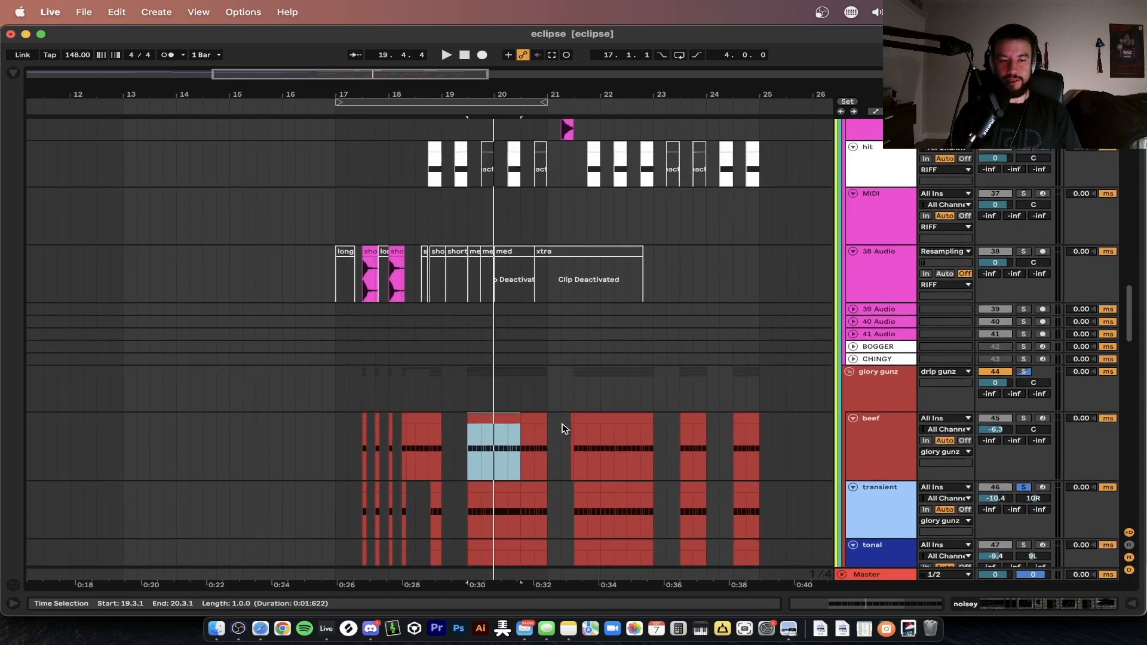
scroll(563, 428, down, 4)
scroll(564, 428, down, 1)
scroll(563, 428, up, 3)
scroll(564, 429, down, 4)
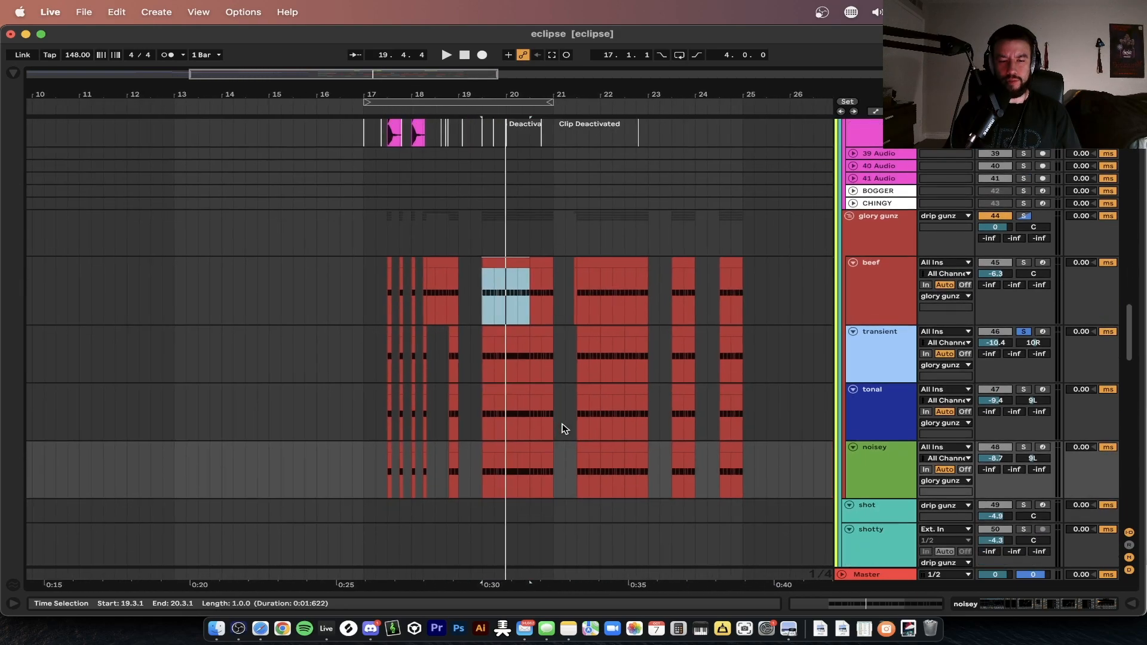
scroll(564, 428, down, 4)
Step: Show the transient track's devices and examine the end of its chain through OTT and the final EQ Eight
double_click(890, 275)
scroll(757, 534, right, 5)
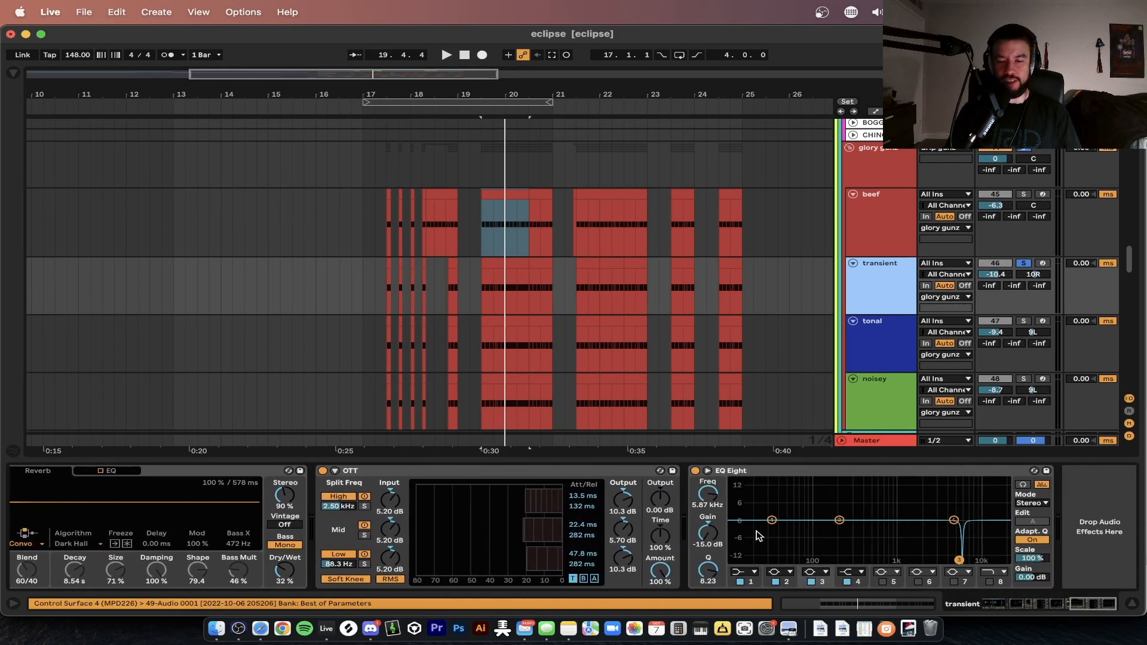
scroll(757, 533, left, 3)
scroll(757, 533, right, 4)
Step: Step through the device chains of the beef, transient, tonal and noisey tracks once more
click(851, 361)
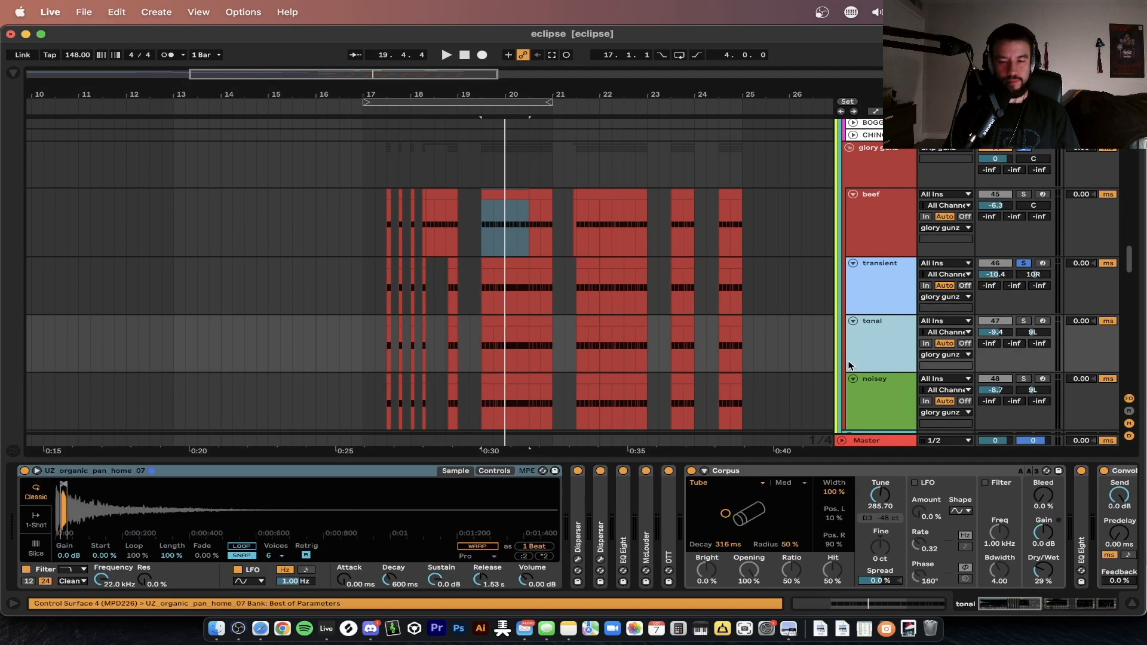
scroll(861, 356, down, 3)
click(870, 187)
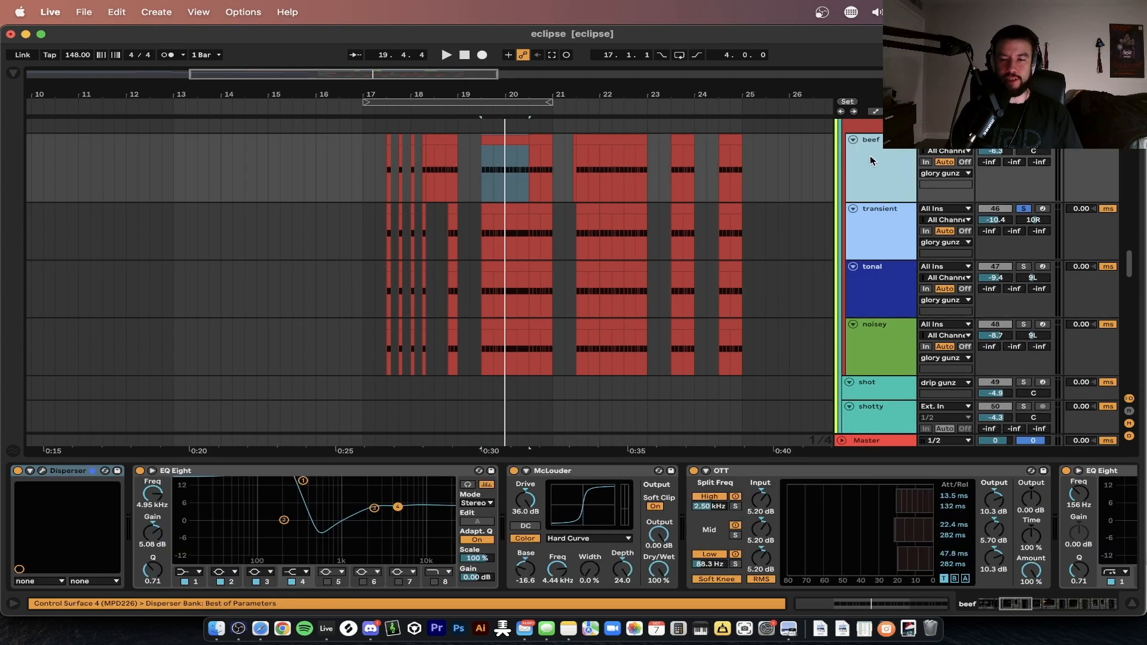
click(879, 233)
click(882, 289)
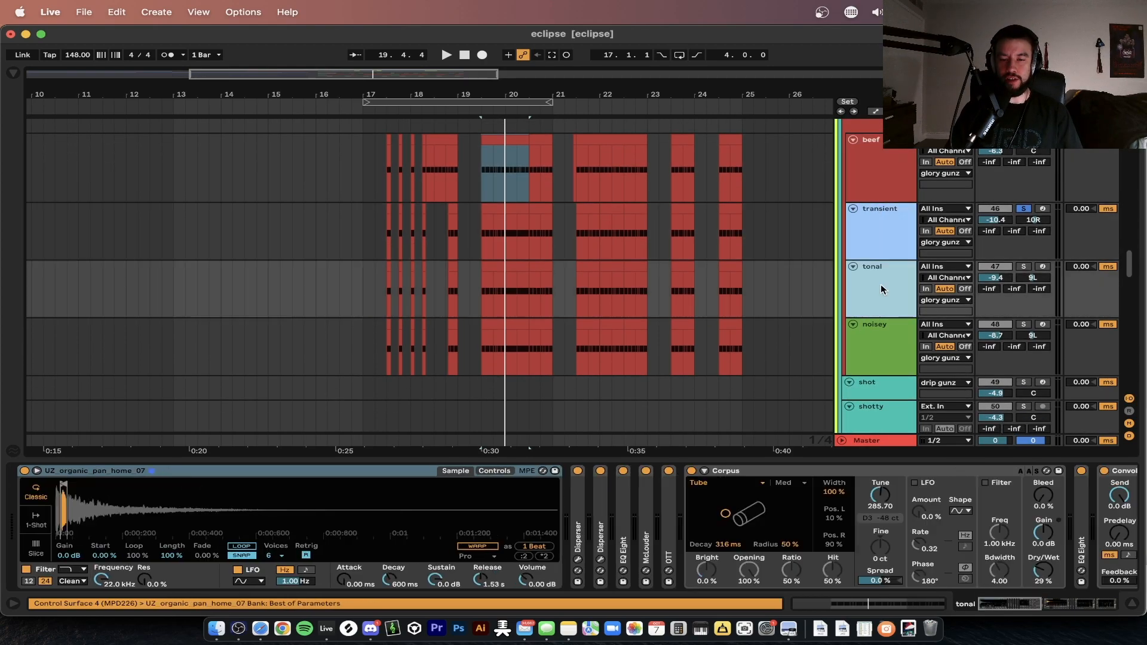
click(886, 348)
Step: Add the tonal and noisey tracks to the solo and play the glory gunz layers together from the clip at 19.3
scroll(886, 346, down, 1)
click(1016, 124)
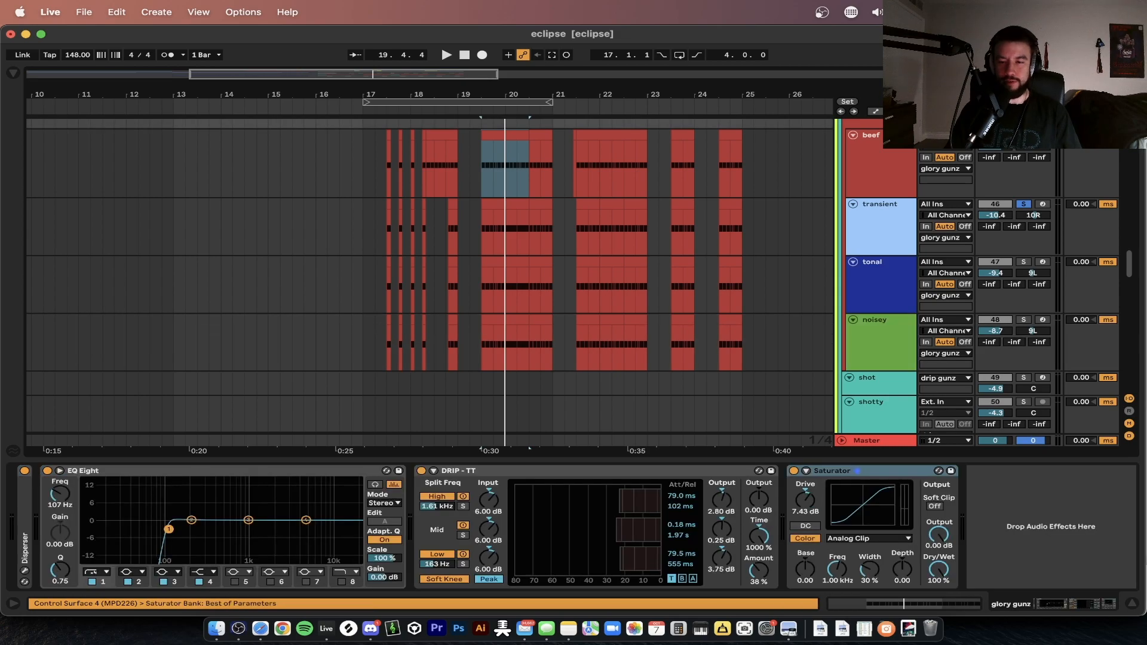
super+click(1023, 262)
super+click(1024, 320)
key(space)
scroll(630, 335, down, 1)
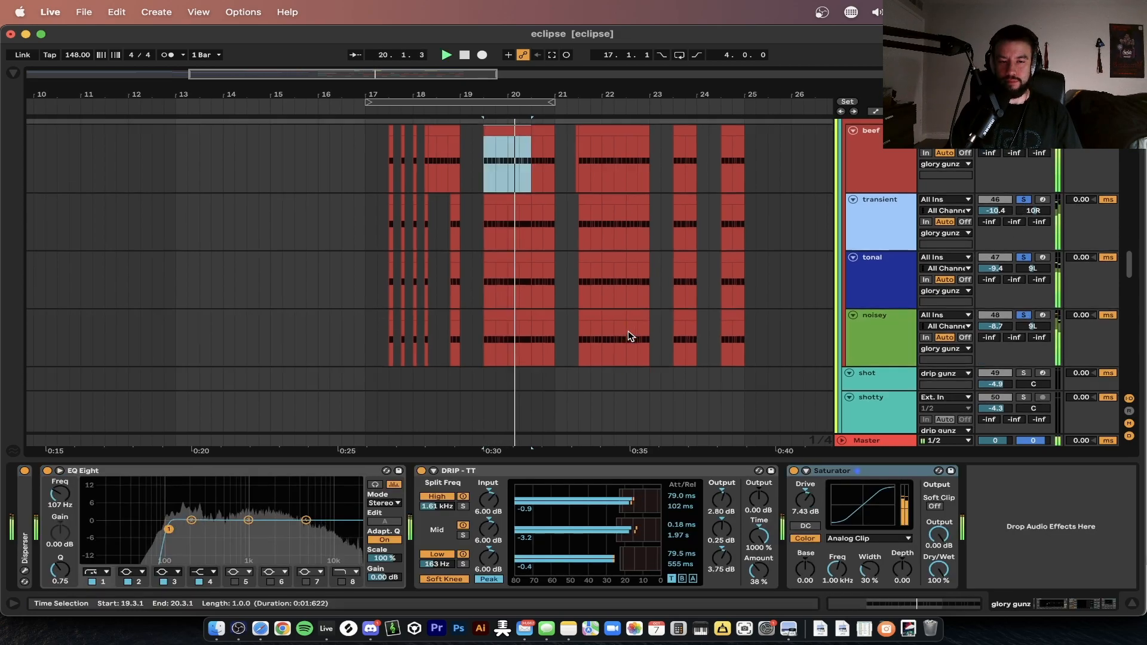
Step: Solo the Sub 1 track and play it from 19.3, finishing back at the glory gunz layers
scroll(629, 336, down, 15)
scroll(628, 333, up, 3)
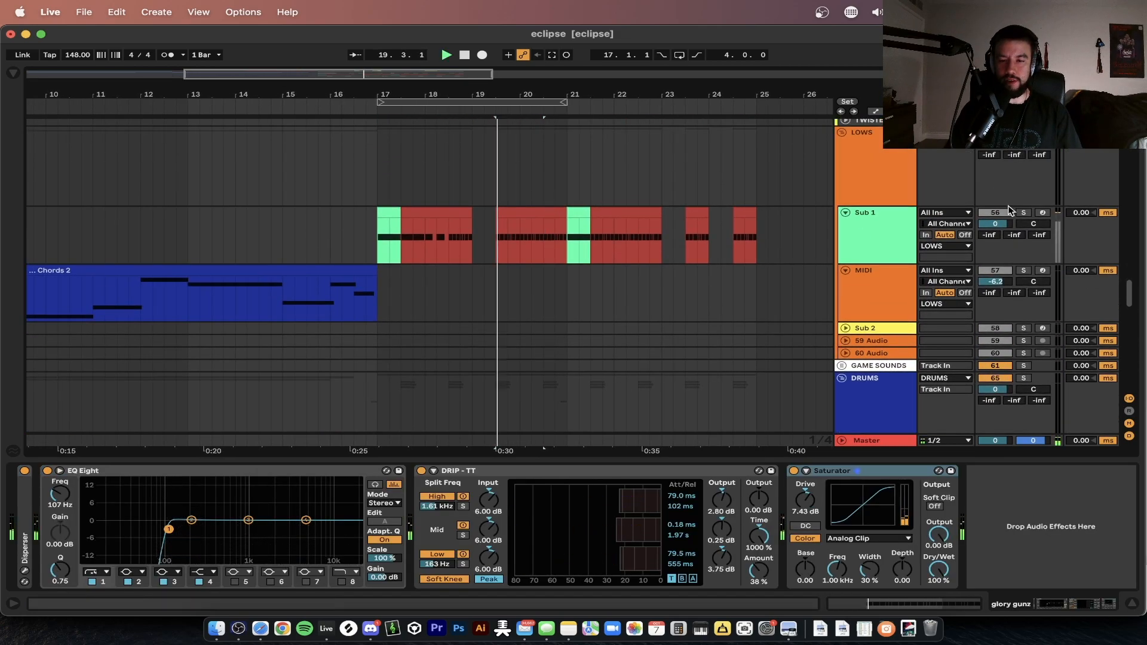
click(1024, 213)
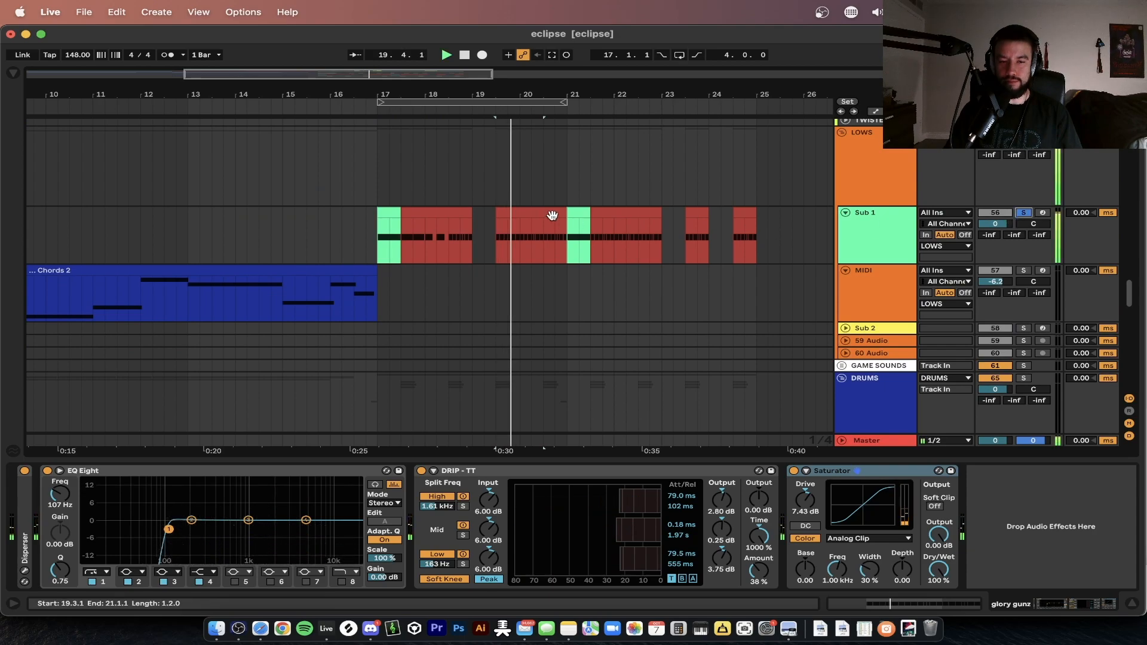
scroll(1030, 204, up, 12)
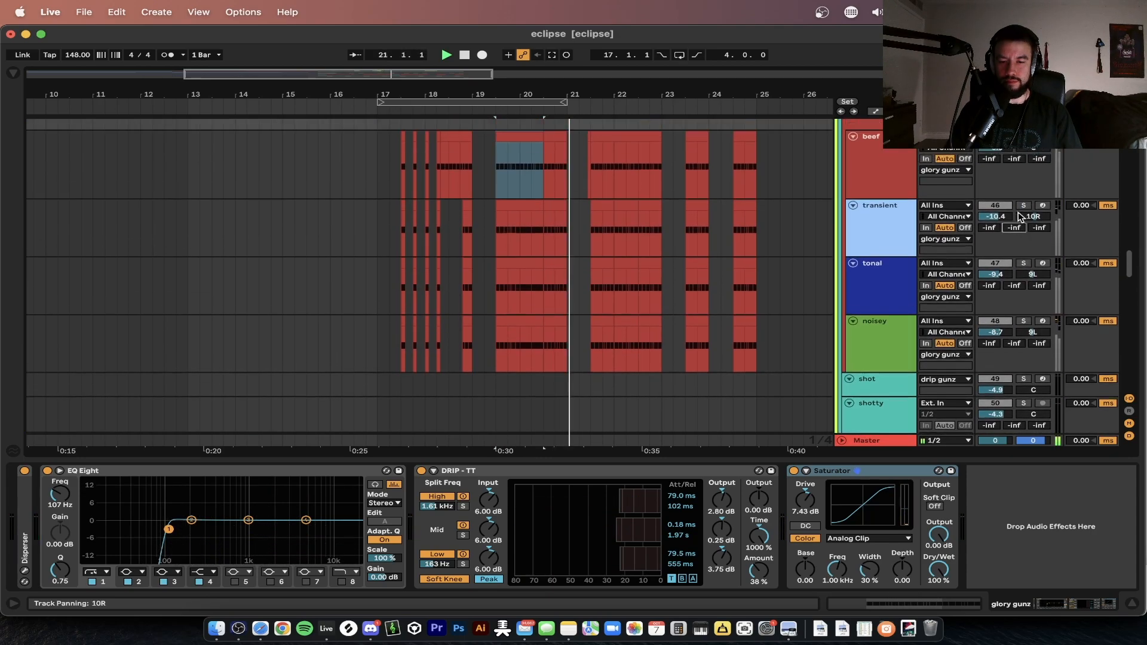
scroll(1025, 215, down, 3)
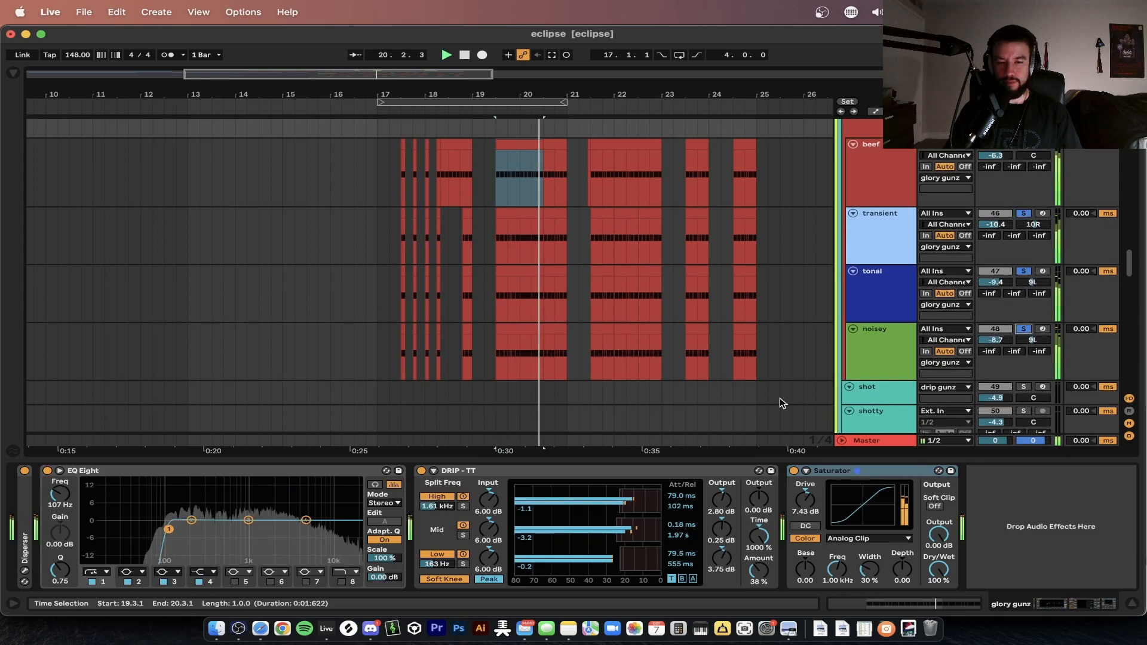
Step: Show the beef track's devices and look over its chain from the sampler through the Dispersers to the EQ Eight
click(860, 182)
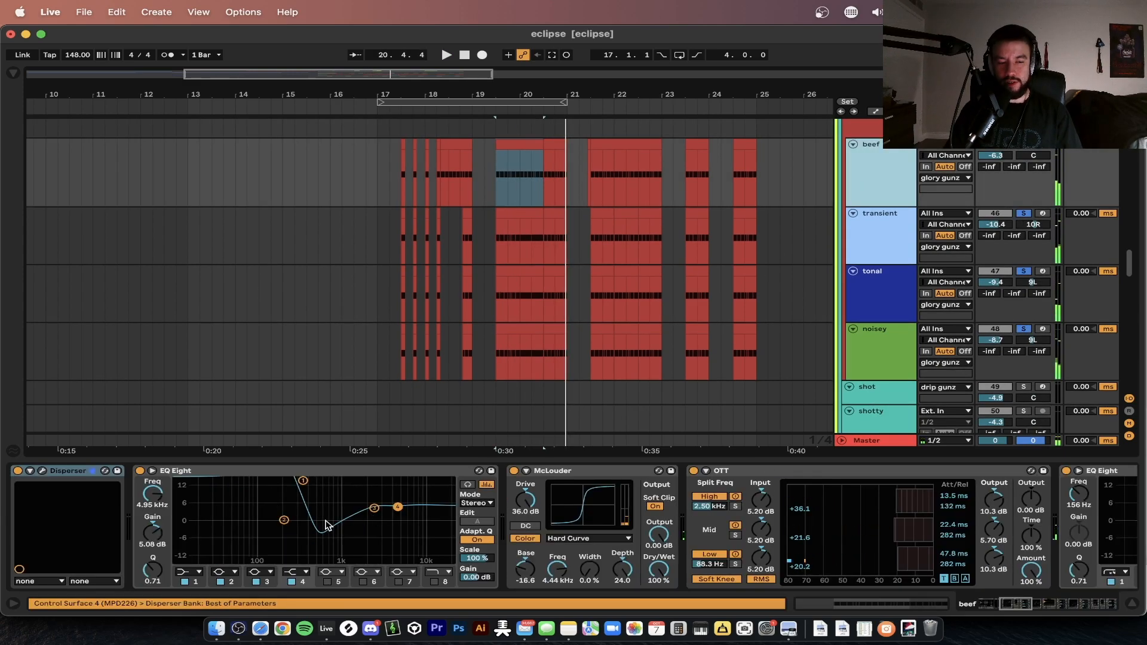
key(Up)
scroll(740, 550, right, 5)
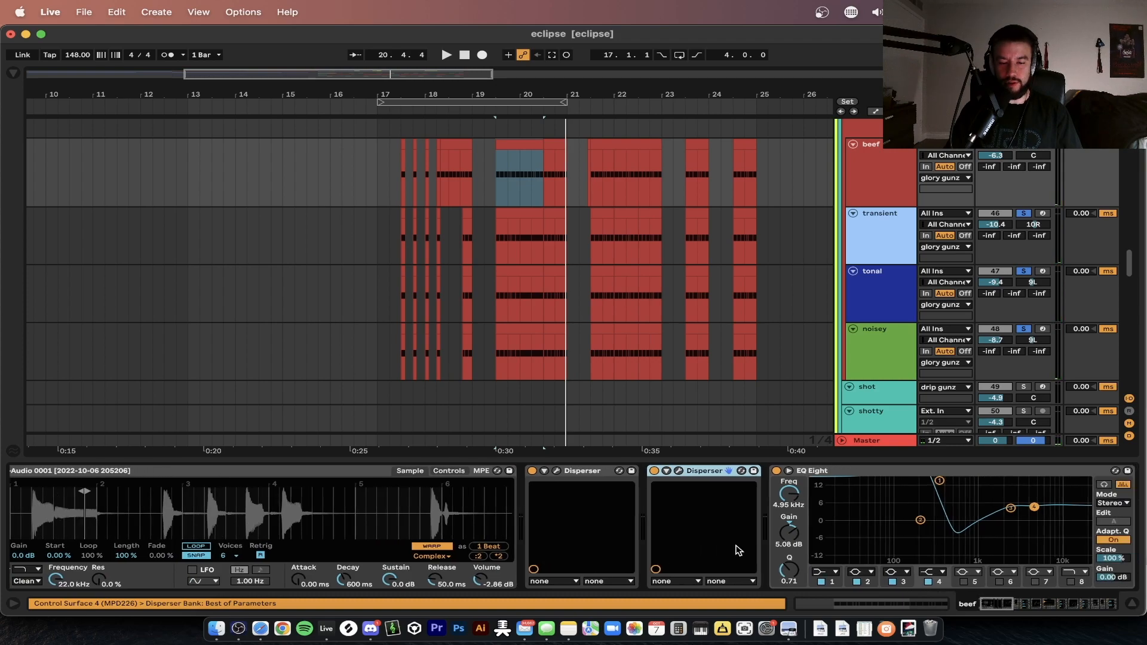
Step: Hide the device view and play the glory gunz layers together with Sub 1 from 19.3
click(543, 462)
scroll(545, 463, down, 5)
scroll(545, 464, left, 2)
key(space)
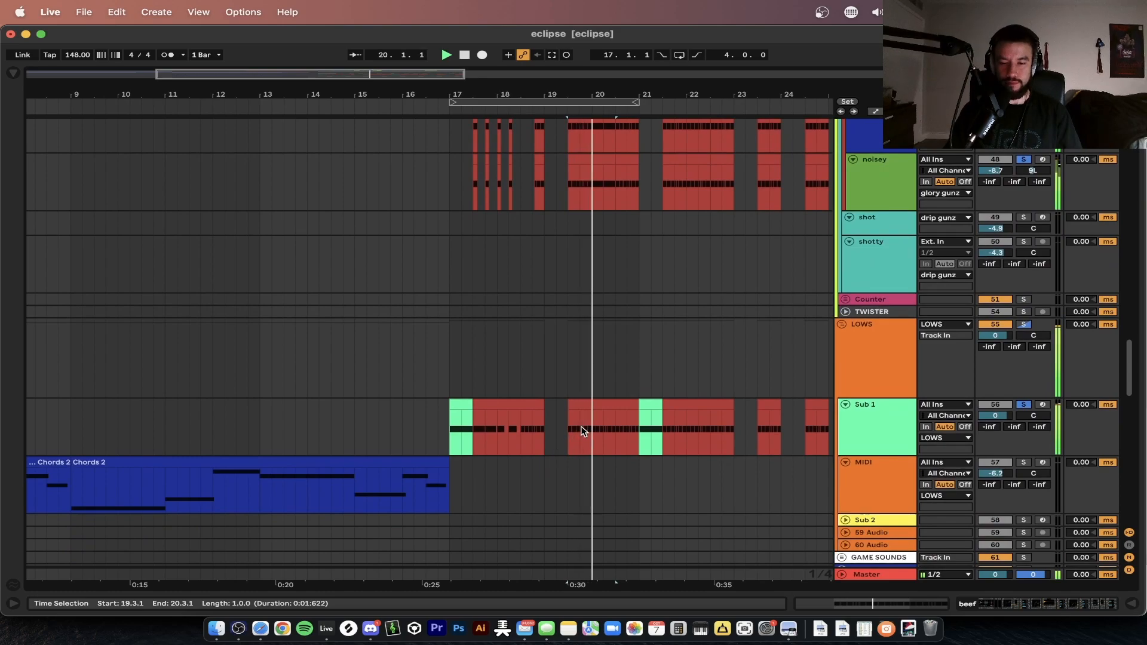
Step: Select the short clip at 17.3 on the 38 Audio track and look over the surrounding RIFF group tracks
scroll(582, 431, up, 10)
scroll(583, 432, up, 3)
scroll(523, 361, up, 5)
scroll(523, 361, left, 4)
scroll(523, 361, up, 2)
click(588, 356)
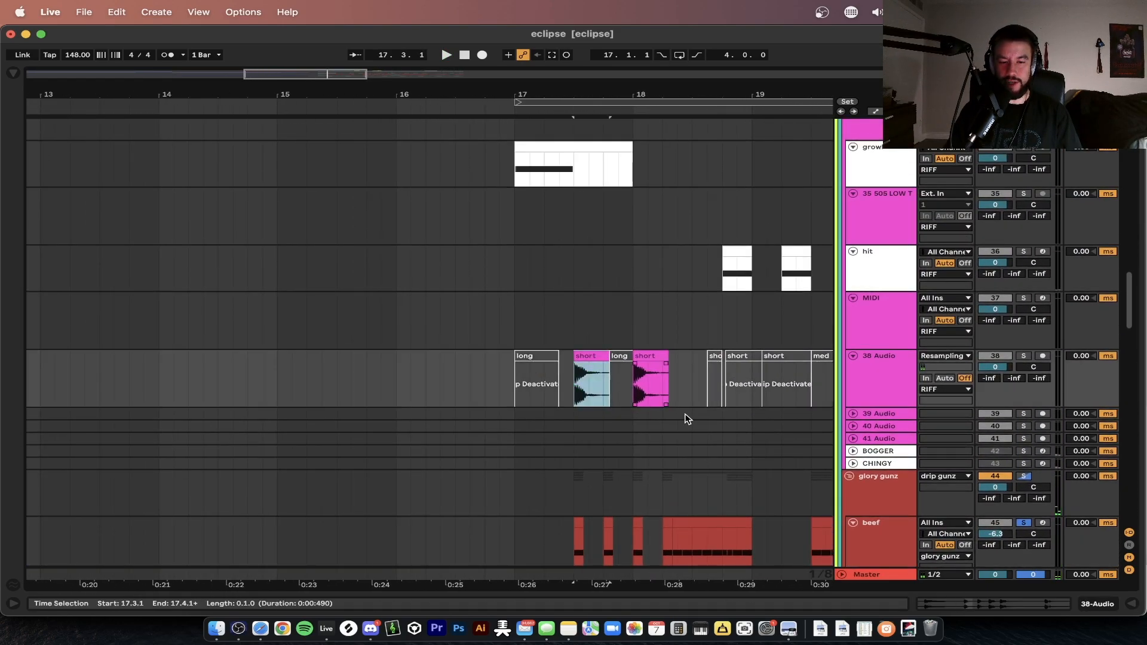
scroll(684, 417, down, 4)
scroll(685, 417, up, 2)
scroll(562, 458, up, 2)
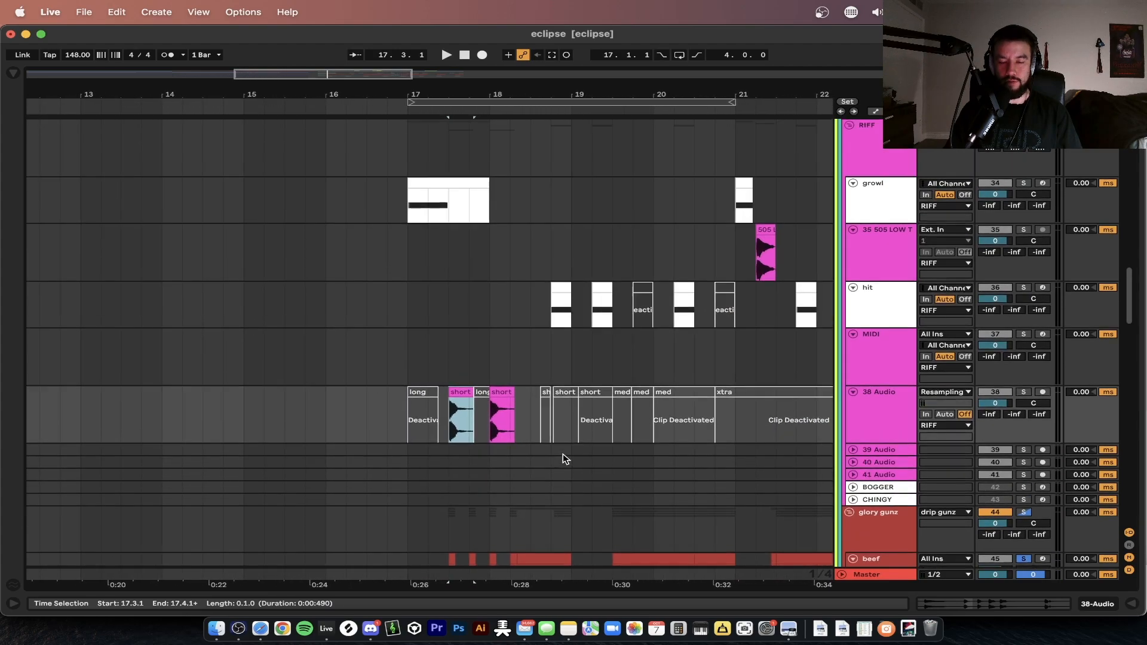
scroll(564, 457, up, 3)
scroll(564, 457, down, 2)
Step: Play the hit track in solo from 18.3 and switch back to the full mix
click(1062, 407)
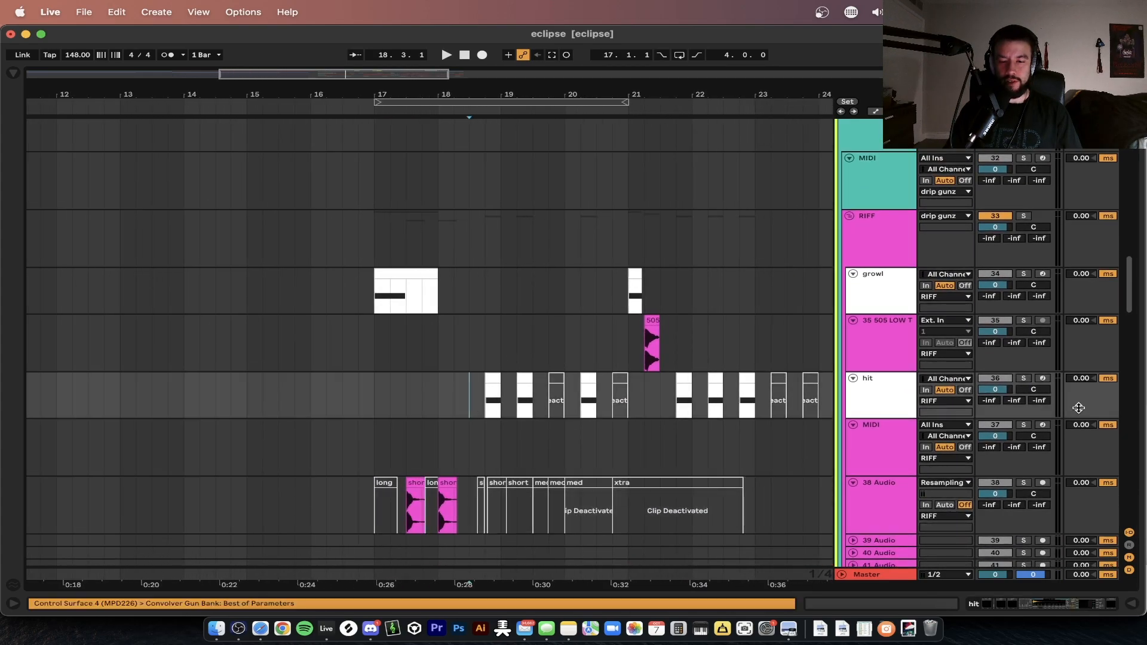
key(space)
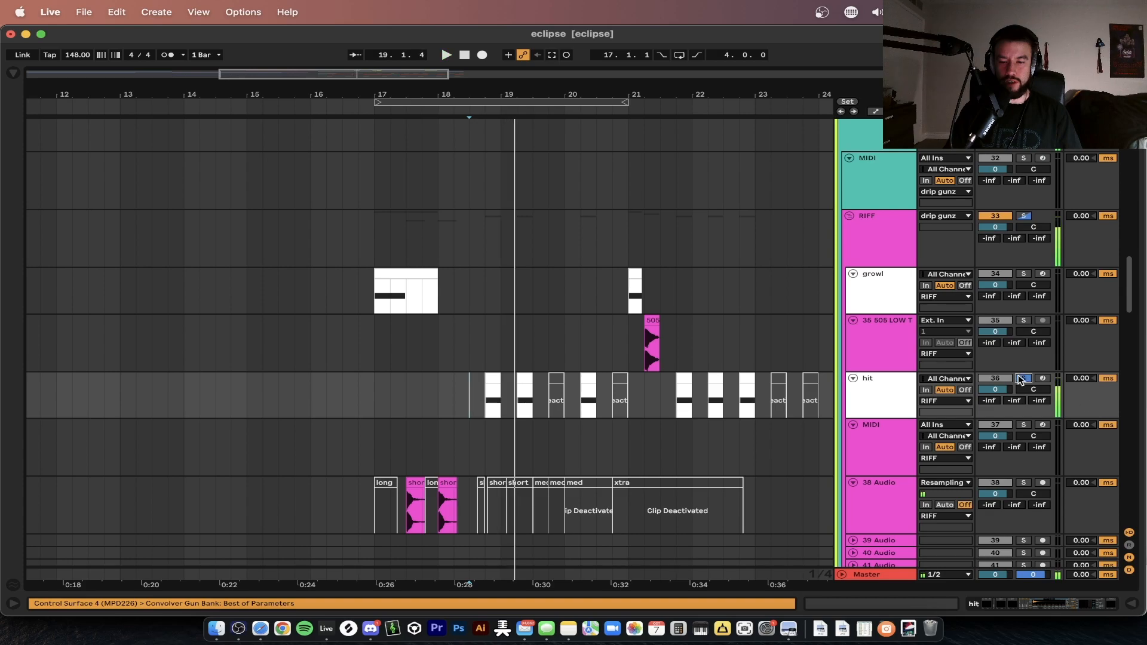
click(1023, 379)
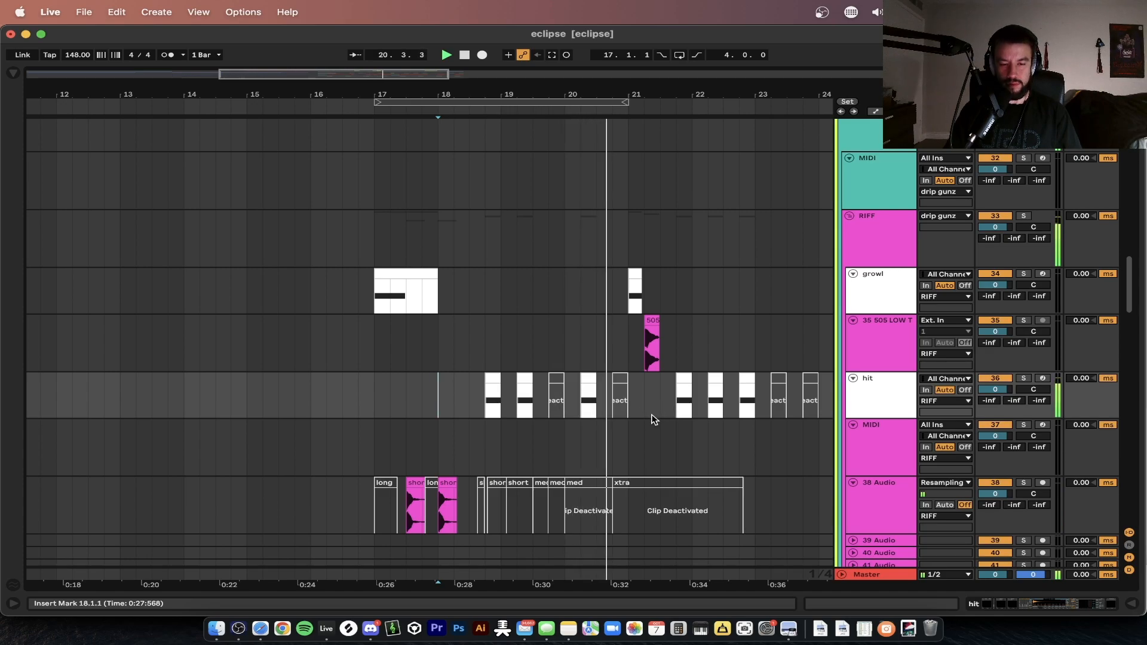
Step: Follow the full mix through the RIFF tracks up to bar 25, placing the insert marker at 24.3 on the MIDI track
scroll(653, 420, down, 1)
scroll(654, 419, down, 2)
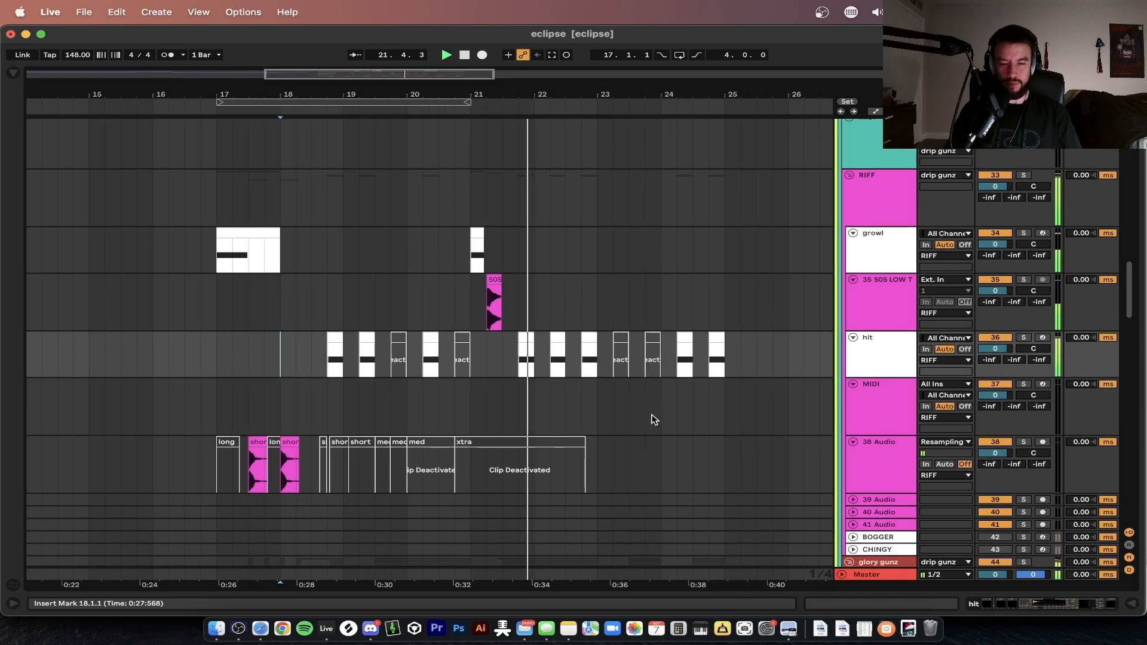
scroll(653, 419, down, 1)
scroll(651, 415, down, 2)
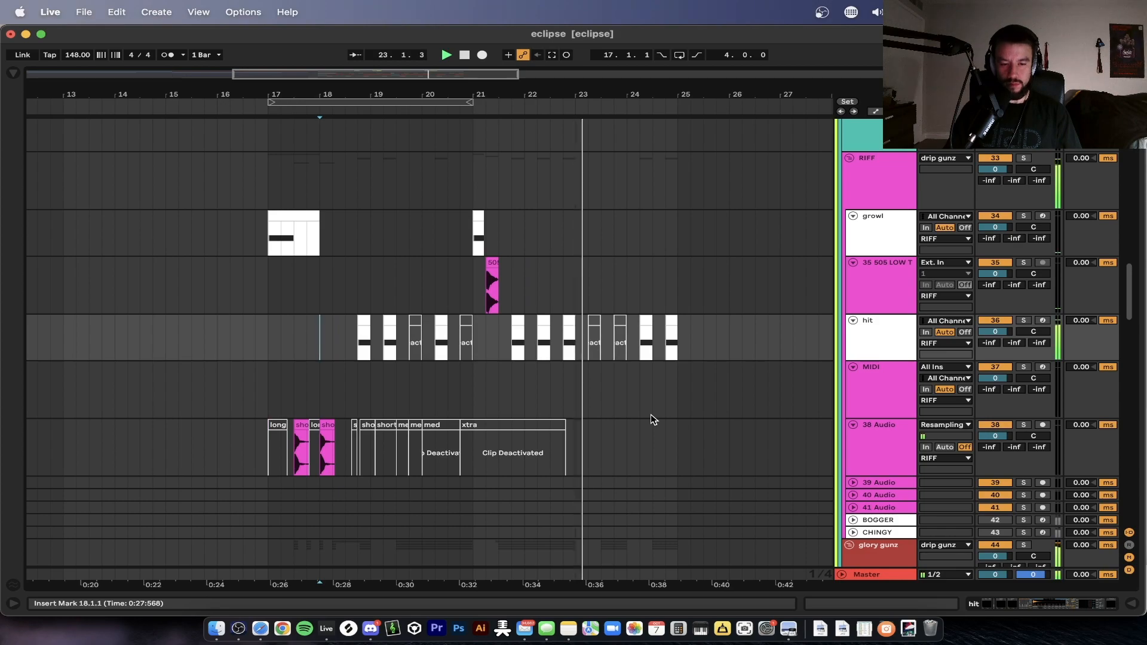
click(652, 415)
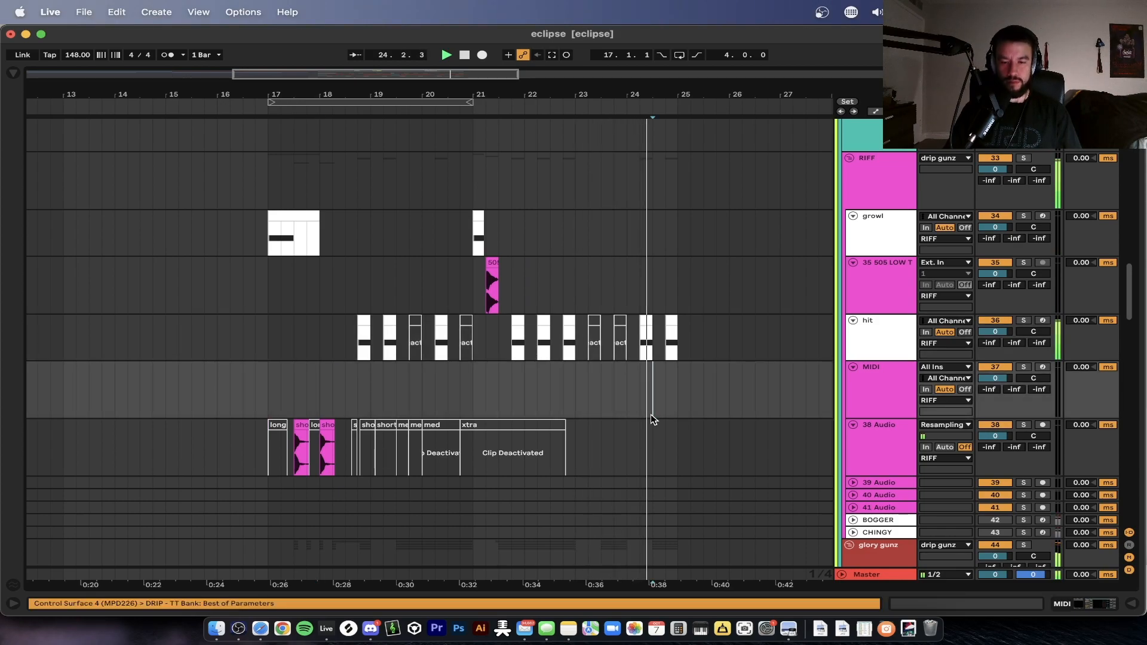
scroll(321, 334, down, 1)
scroll(322, 333, left, 1)
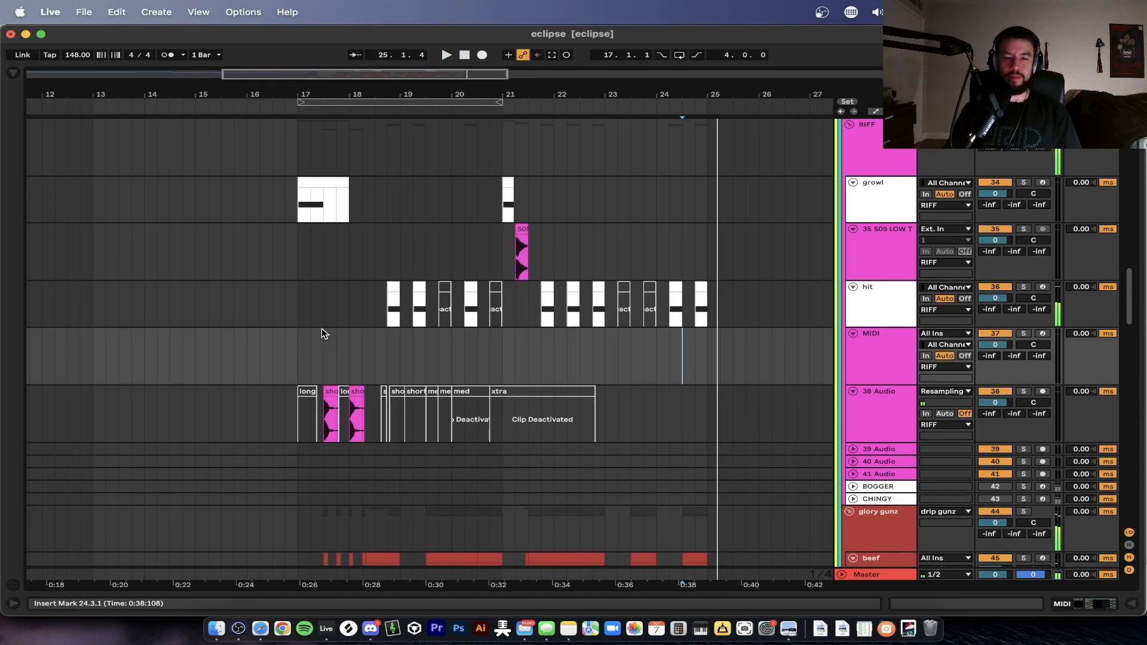
Step: Show the hit track's devices, examine the chain from Convolver Gun back to Vital, and hide the device view
double_click(879, 310)
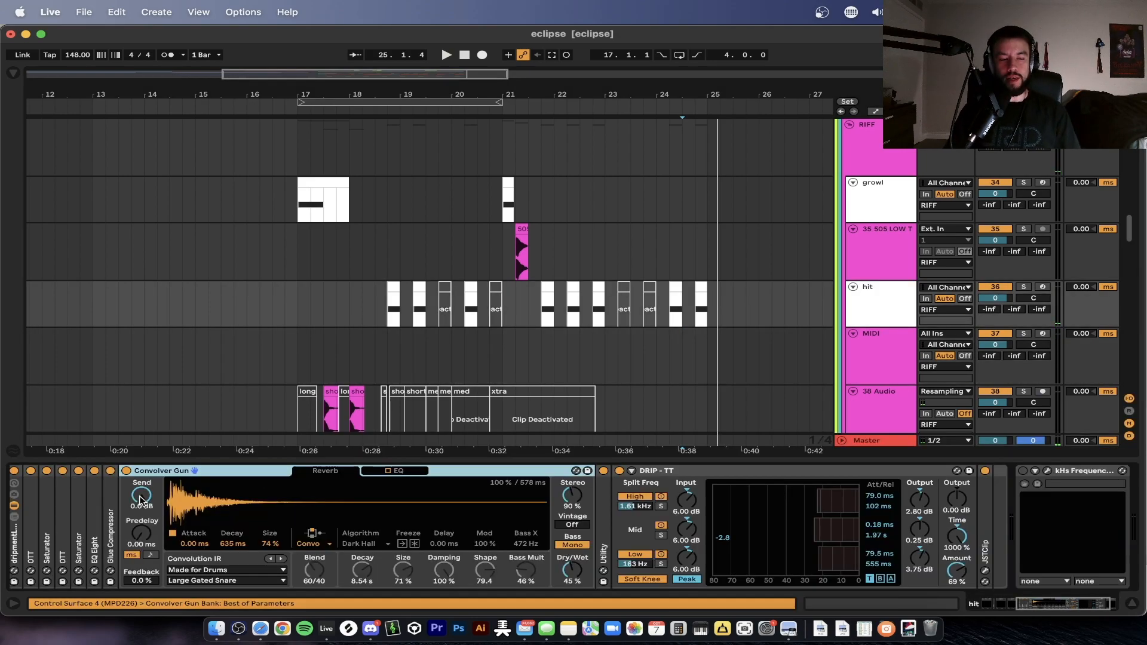
scroll(119, 496, left, 5)
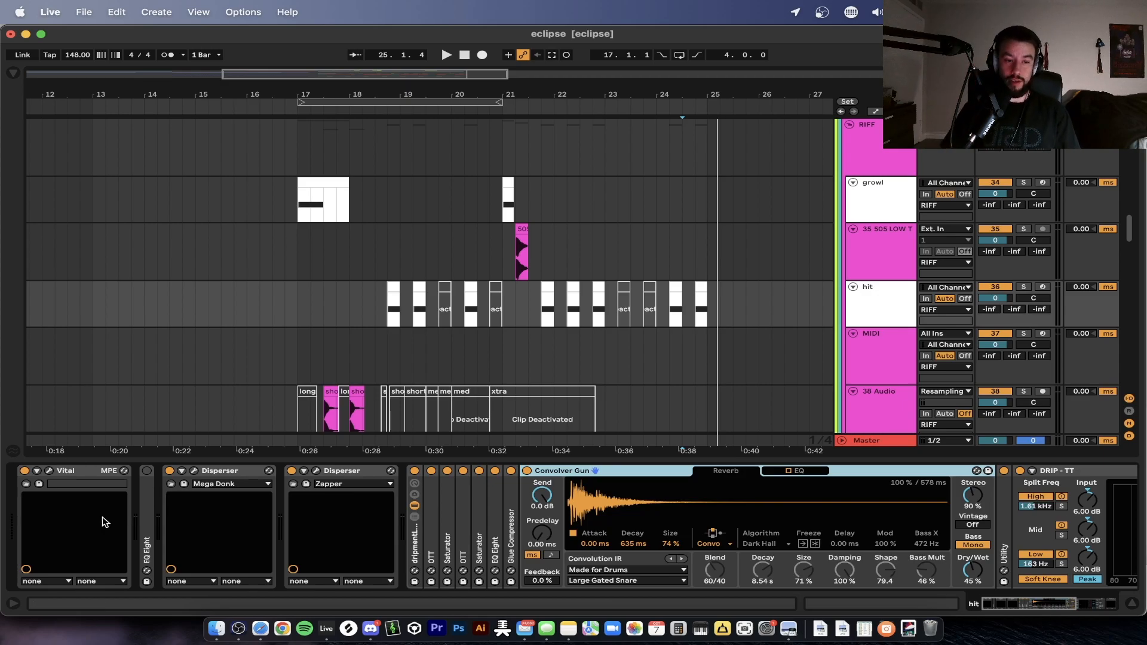
scroll(267, 356, down, 8)
key(super+alt+l)
Step: Fit the whole arrangement to the window width and look over the tracks from glory gunz up to the Melody group
scroll(323, 460, down, 15)
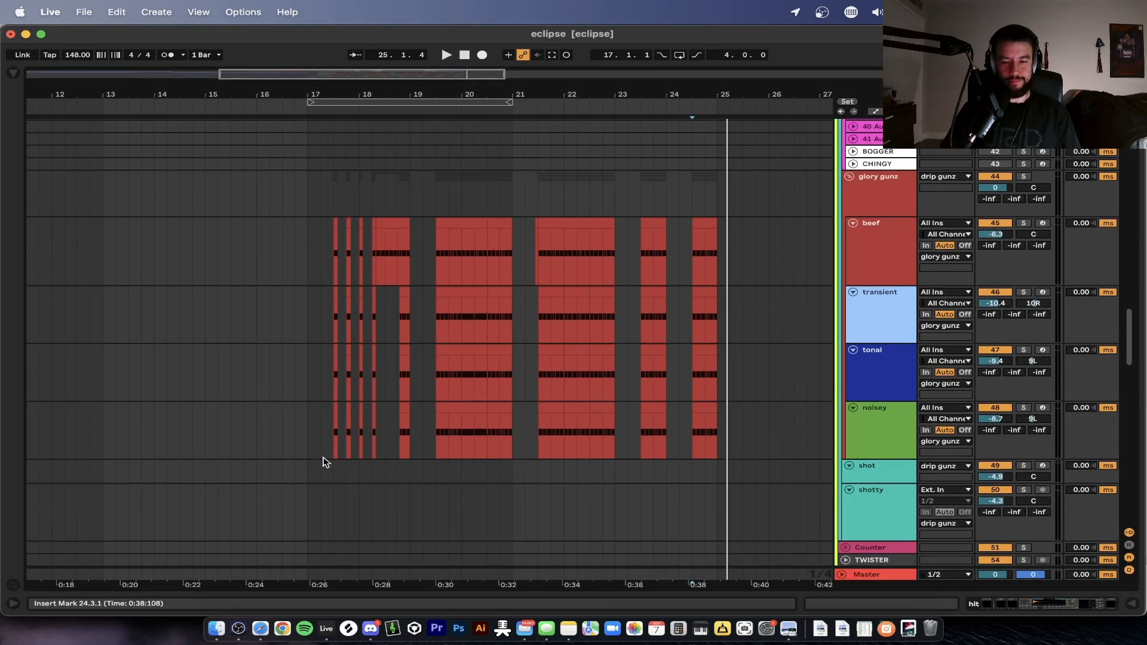
key(w)
scroll(324, 460, up, 18)
scroll(324, 460, up, 15)
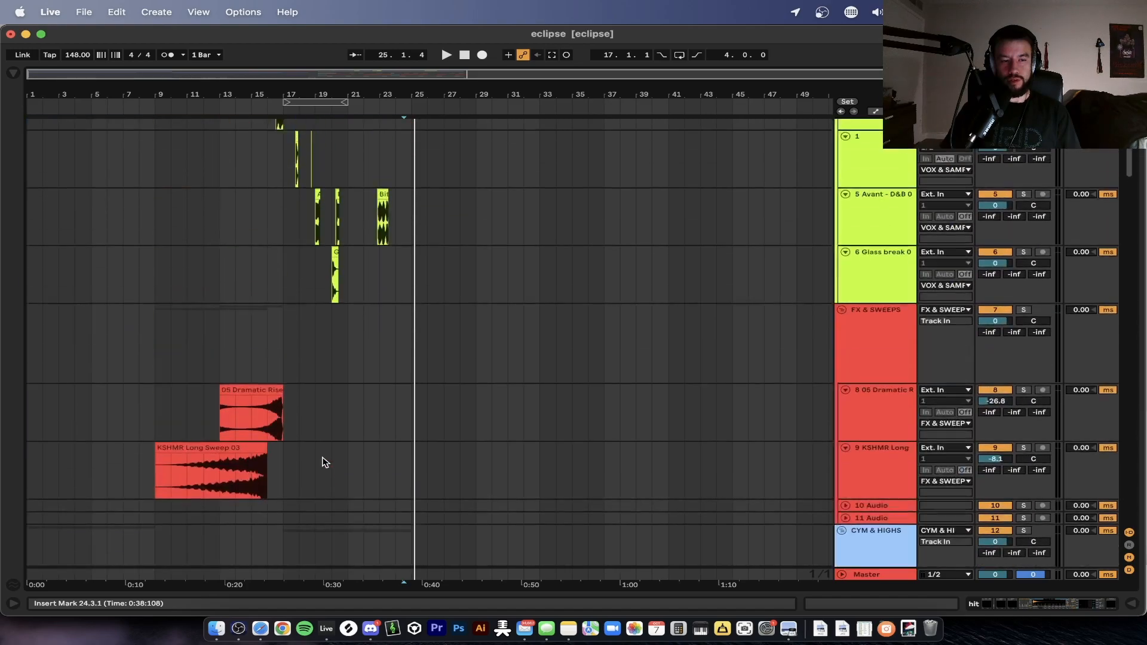
scroll(141, 448, up, 5)
scroll(141, 448, up, 5)
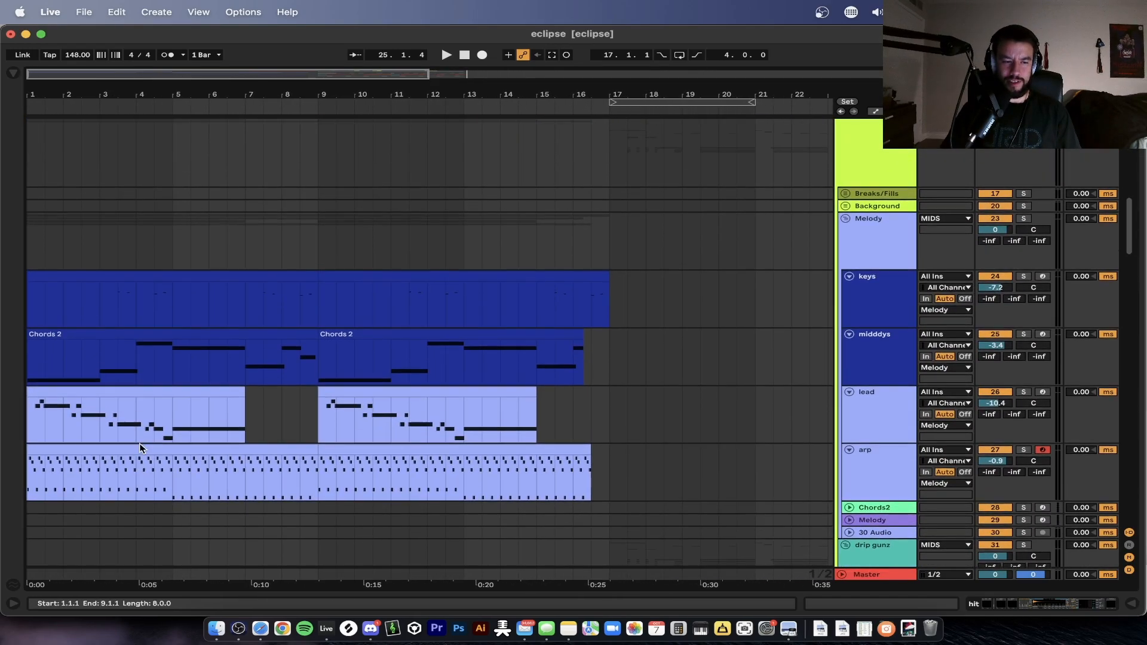
Step: Show the keys track's device chain and open its Vital synth briefly, closing it again
double_click(891, 321)
scroll(217, 515, left, 8)
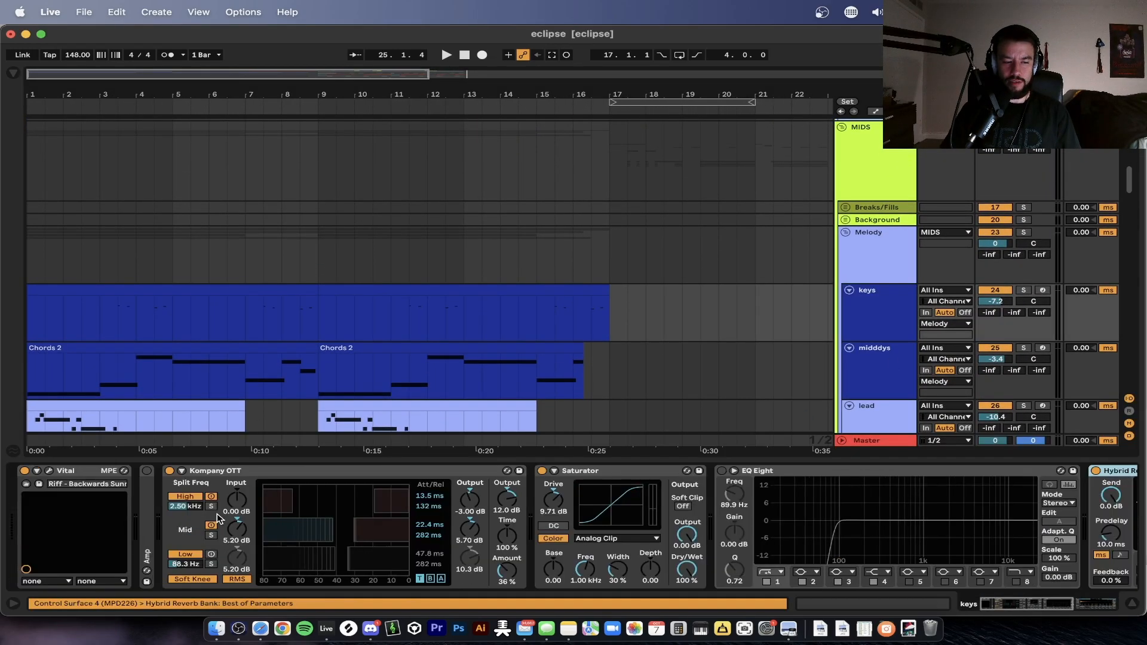
click(52, 471)
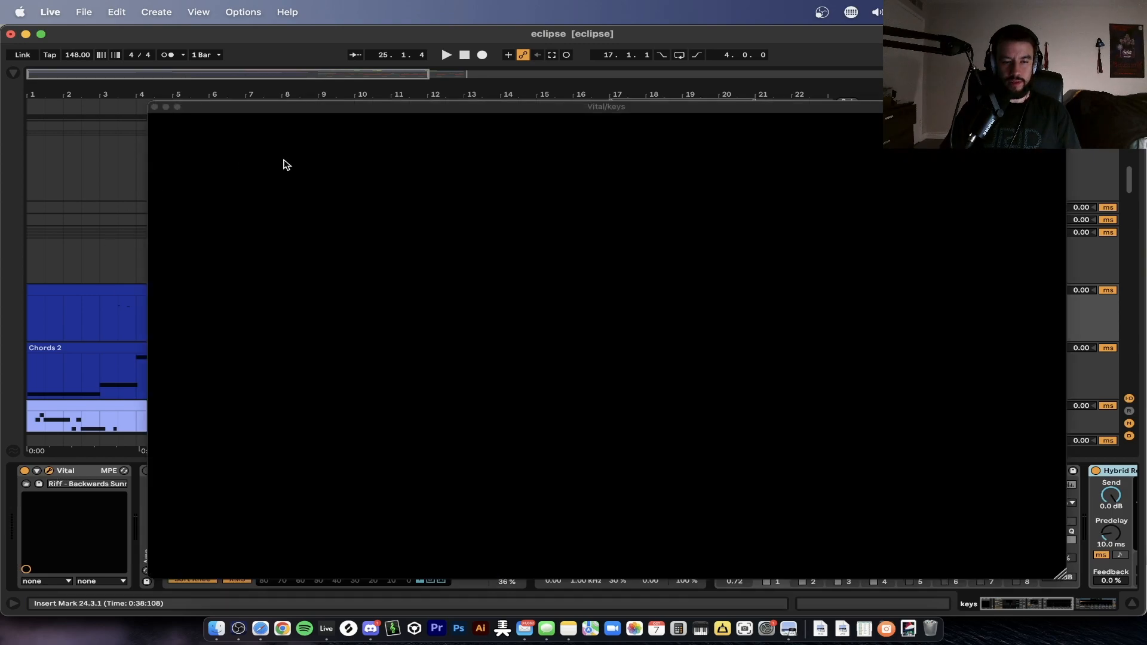
click(154, 108)
Step: Solo the keys track and play it from 3.3
click(123, 318)
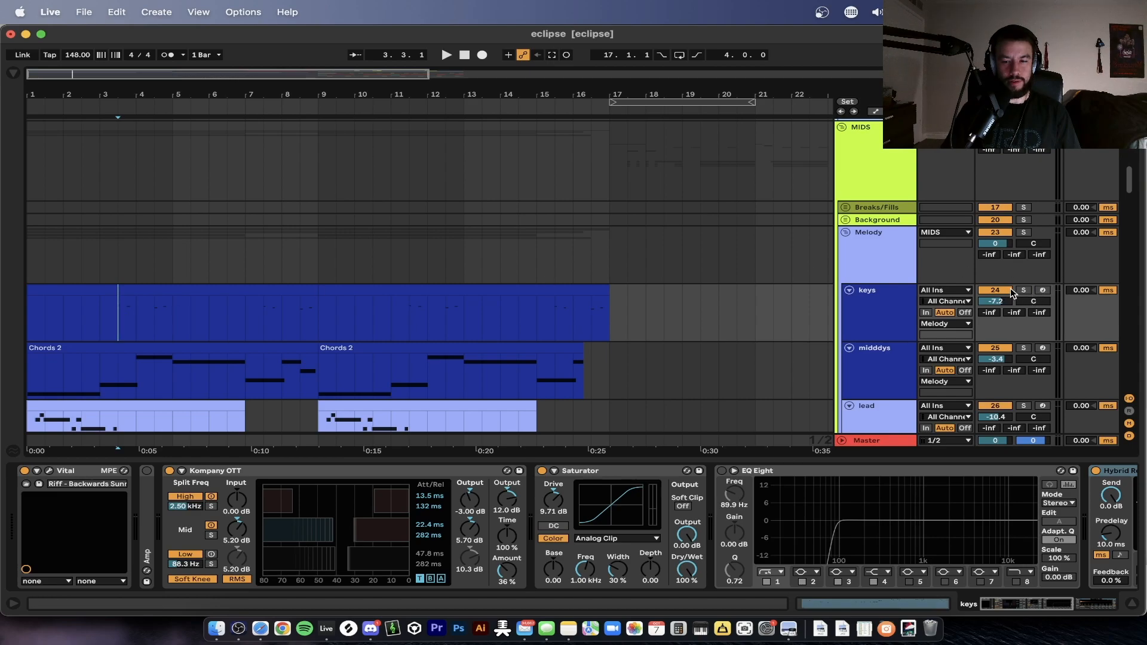
click(1023, 290)
key(space)
scroll(500, 309, down, 5)
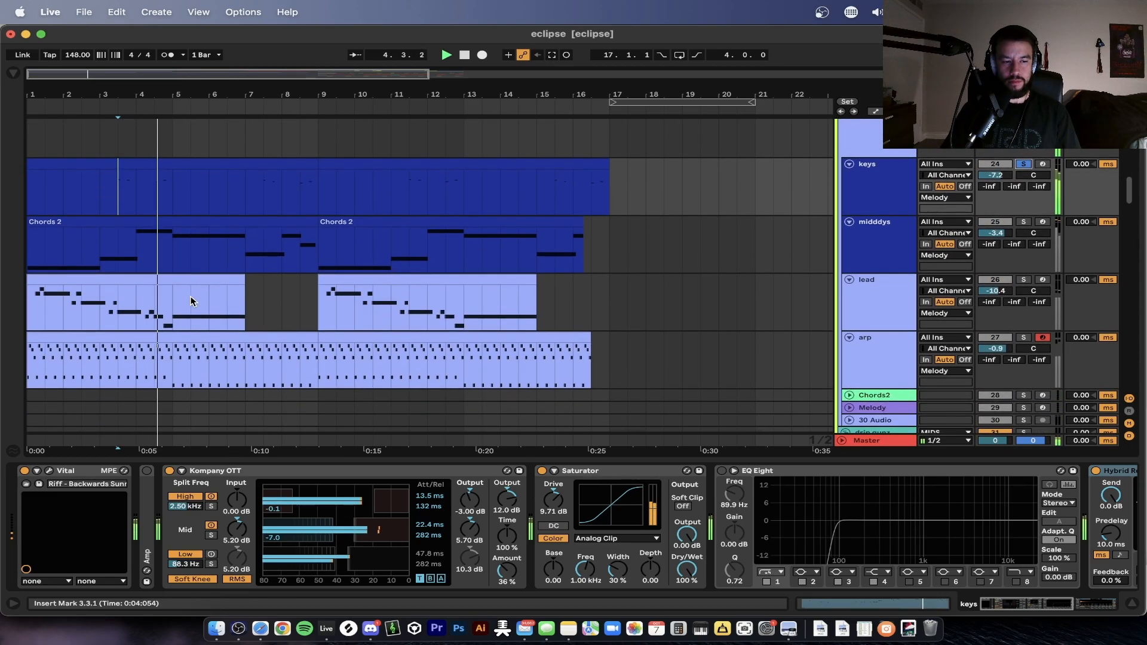
Step: Switch the solo from keys to midddys and play its first Chords 2 clip from the start
click(1023, 164)
click(1023, 222)
click(72, 221)
key(space)
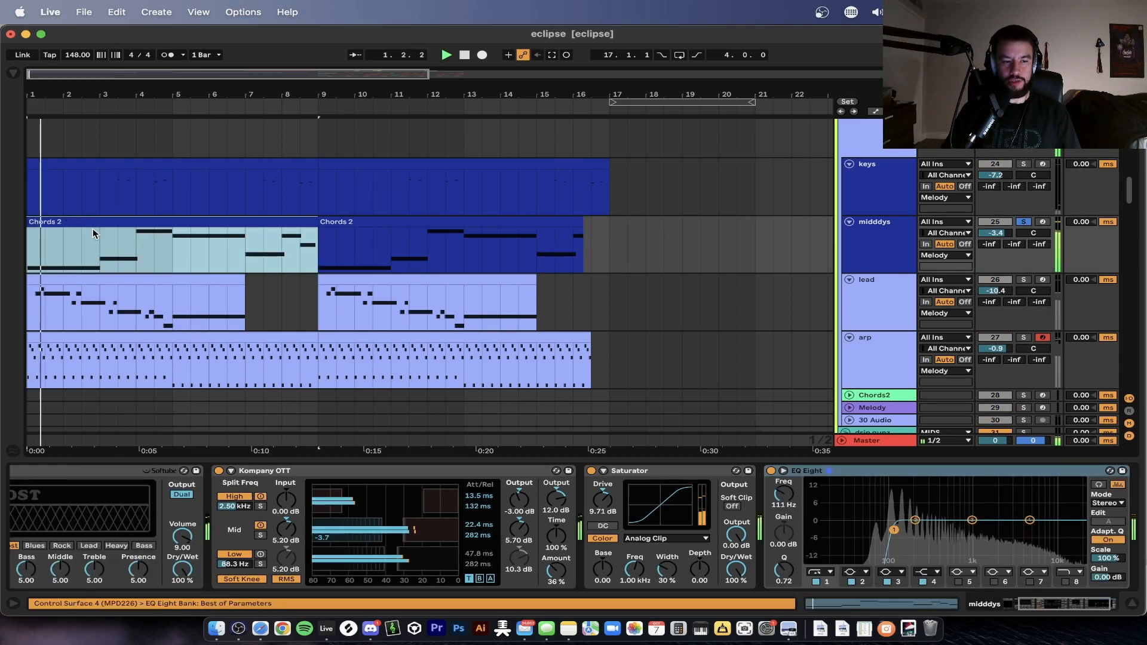
scroll(264, 411, down, 10)
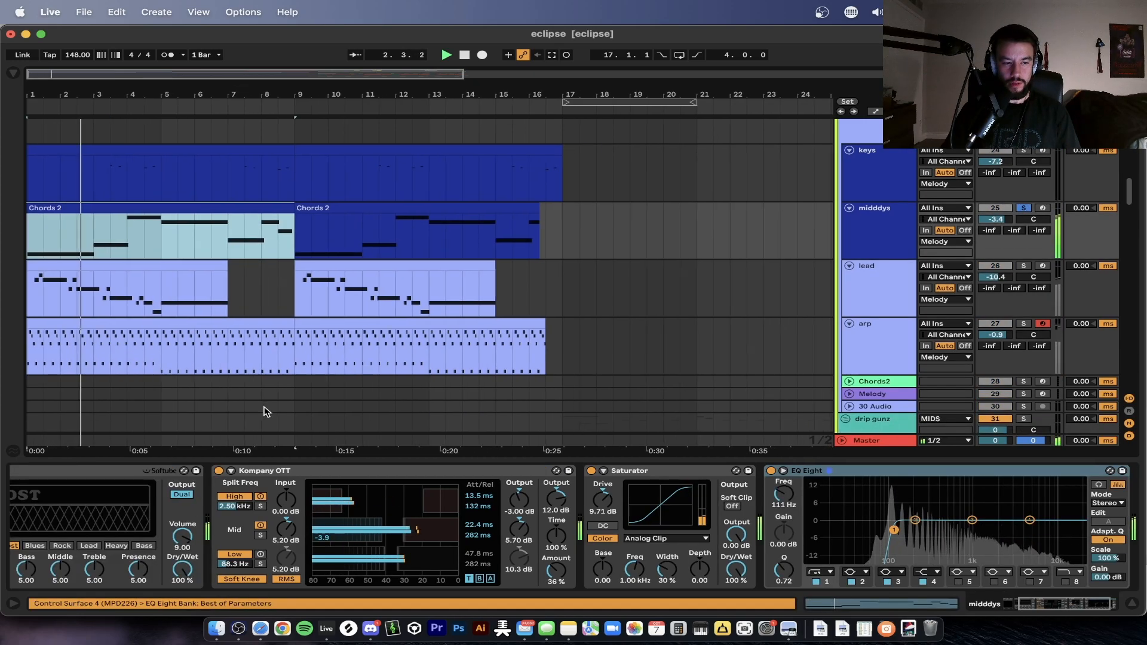
scroll(265, 411, up, 10)
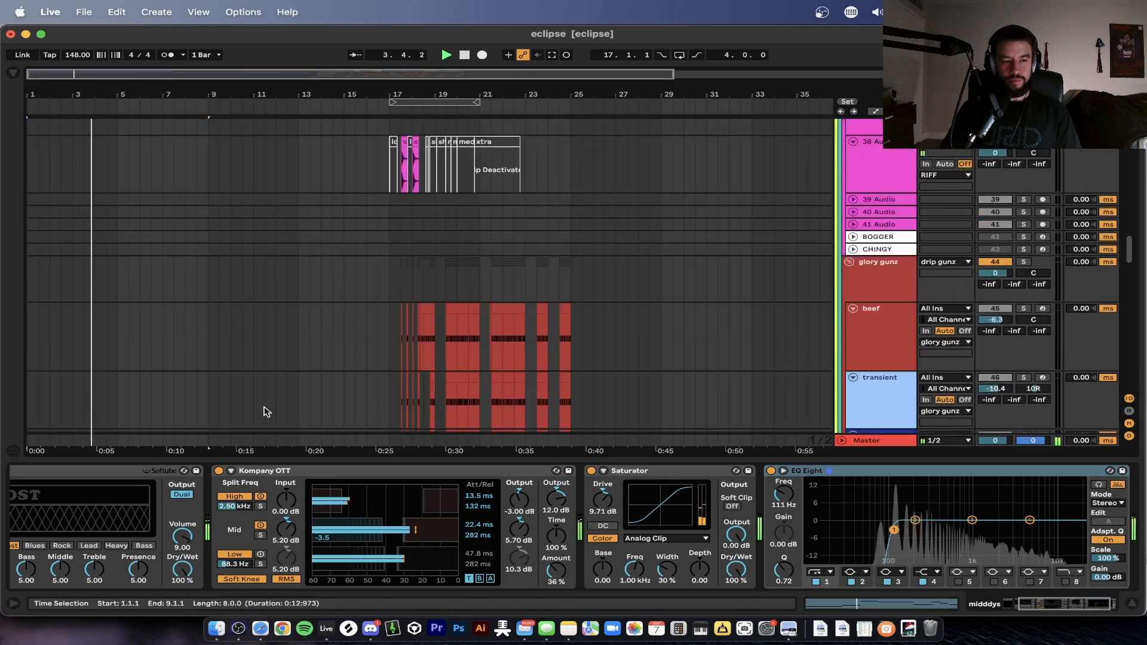
scroll(94, 335, down, 4)
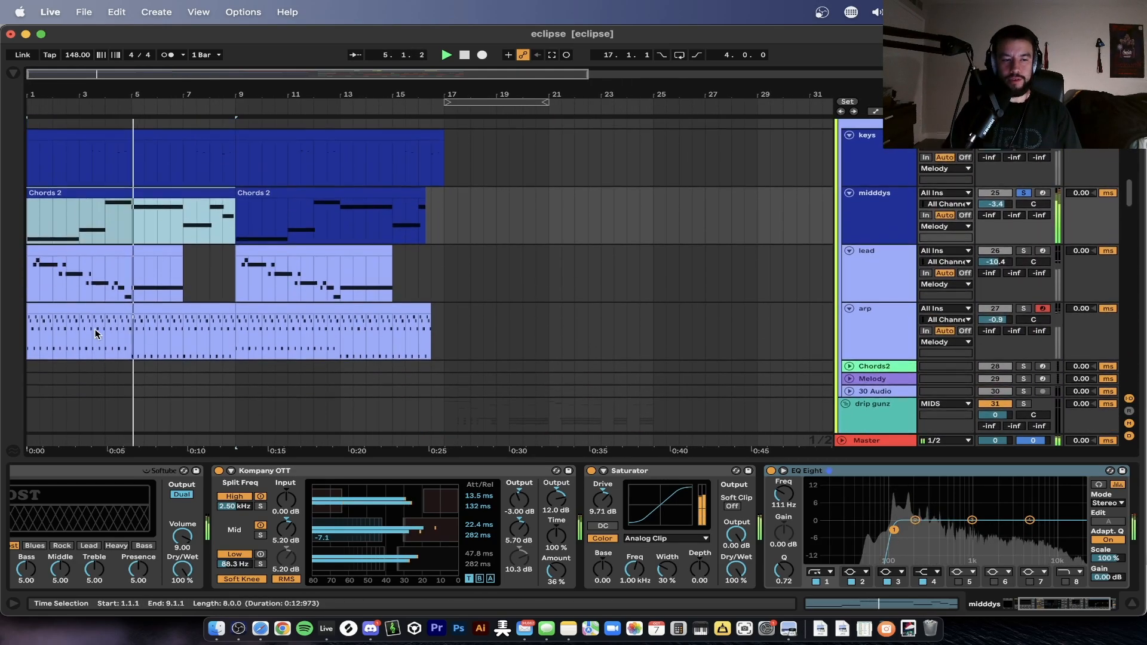
Step: View the Vital synth patch at the start of the midddys device chain and close its window
click(867, 230)
scroll(31, 519, left, 3)
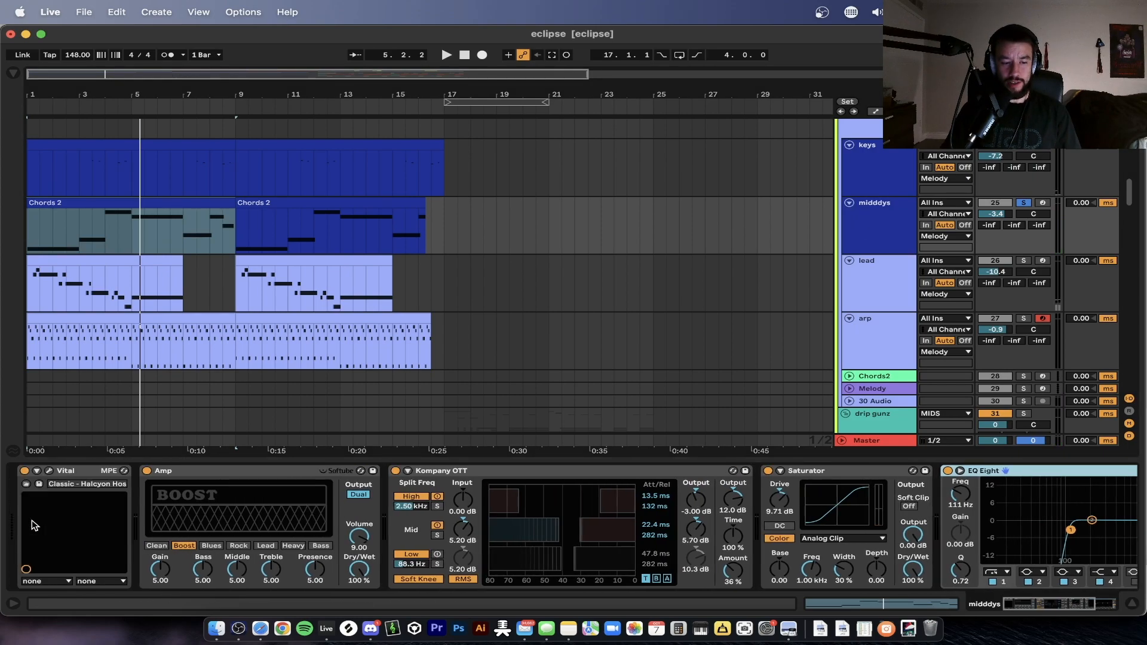
click(50, 469)
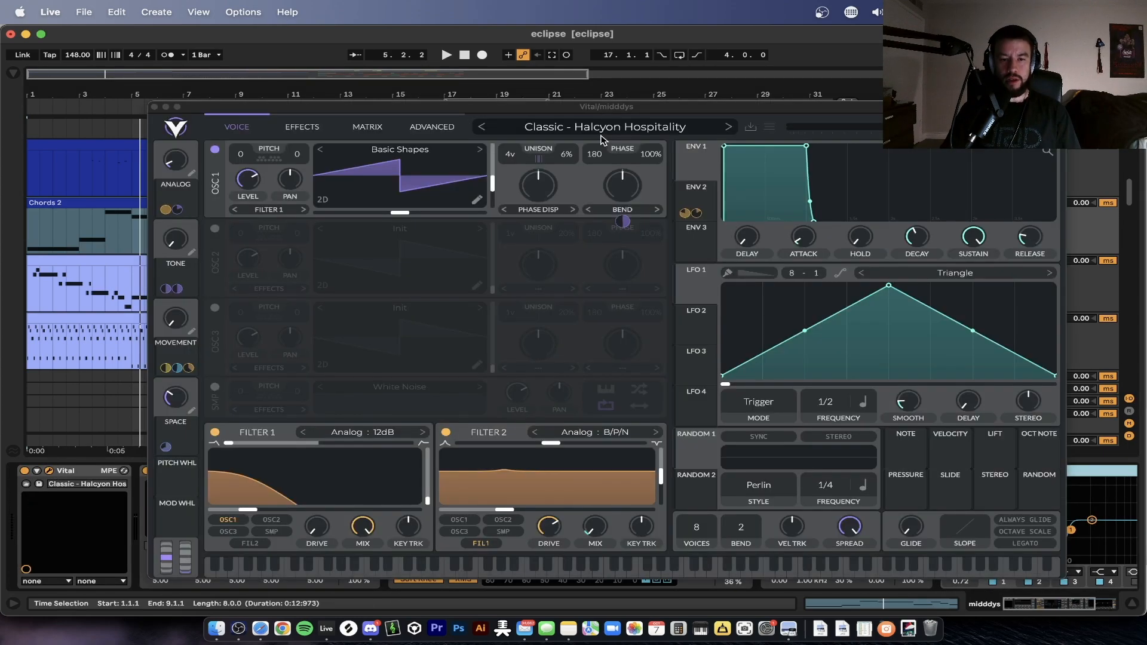
click(155, 107)
Step: Select the Kompany OTT on the midddys track and look over the effects around it in the chain
click(488, 475)
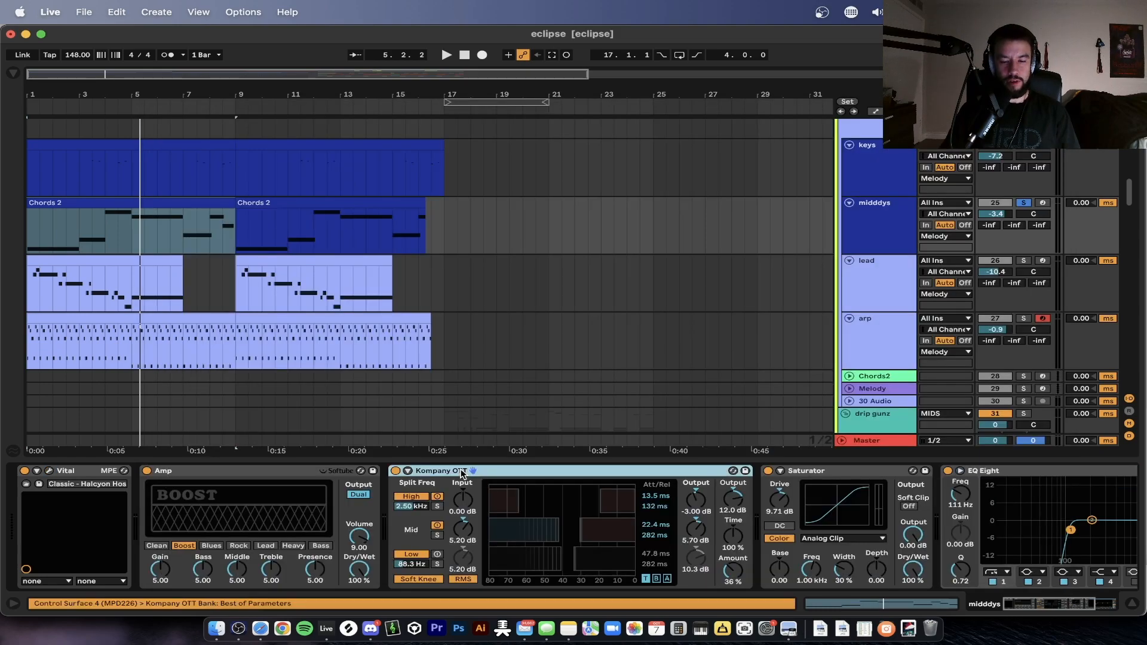
scroll(489, 474, right, 3)
scroll(659, 499, left, 5)
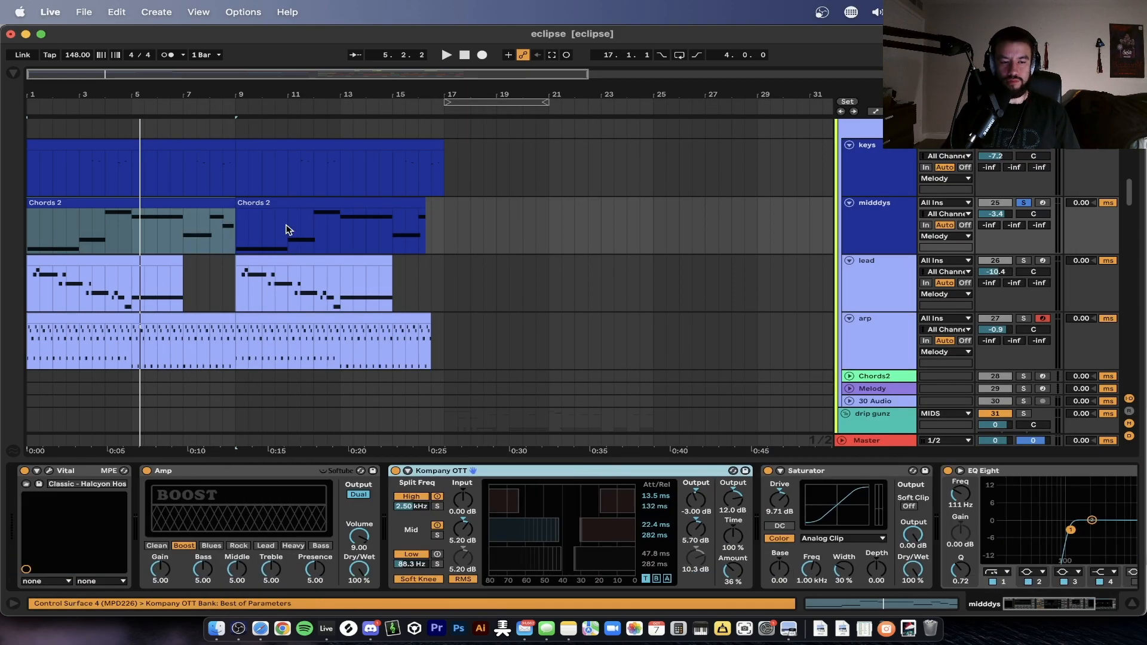
Step: Play the midddys chords from the start and collapse the Amp, Kompany OTT, Saturator and EQ Eight devices
key(space)
double_click(251, 471)
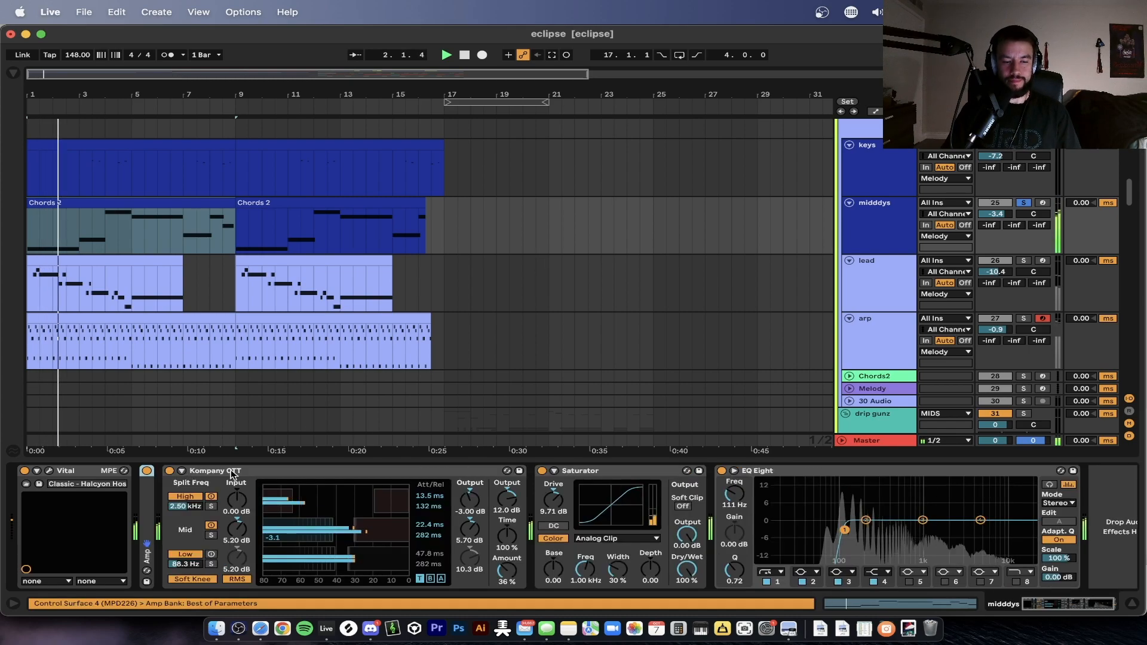
double_click(269, 471)
click(277, 476)
double_click(277, 477)
double_click(278, 476)
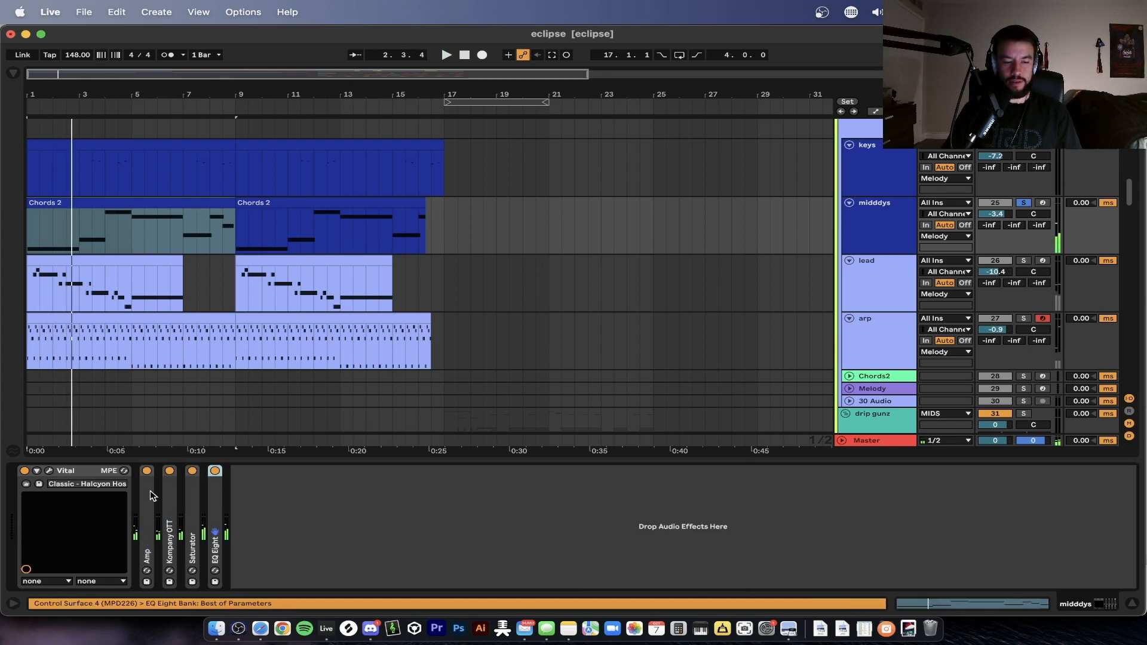
Step: Play the midddys chords with Amp, Kompany OTT, Saturator and EQ Eight bypassed, and switch the four effects back on
key(space)
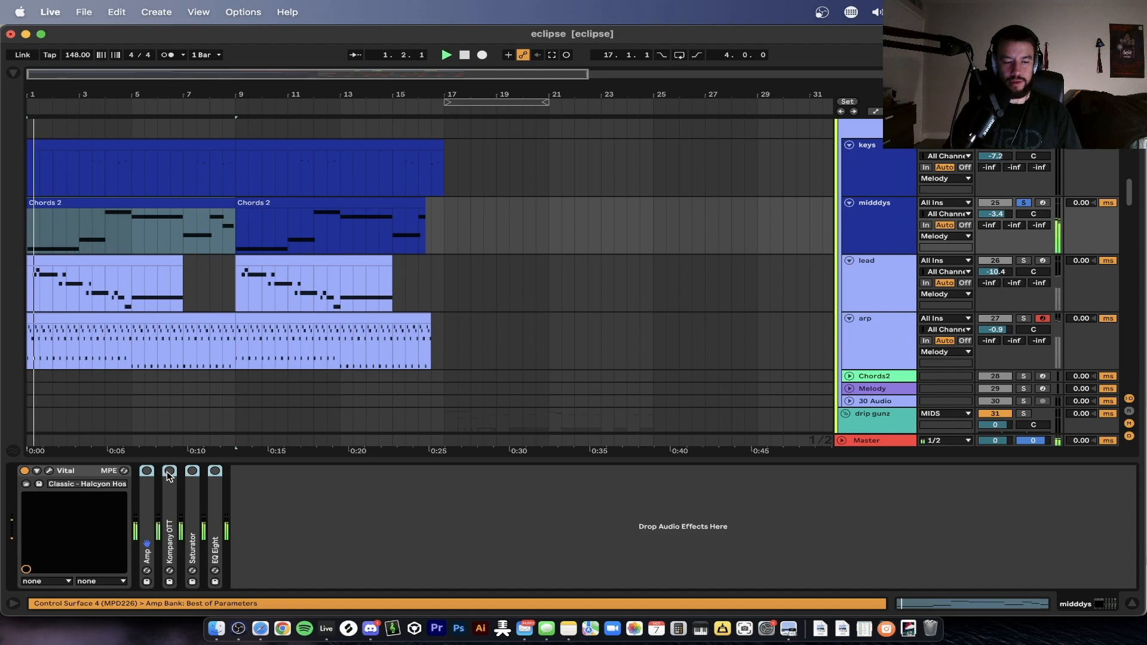
click(170, 472)
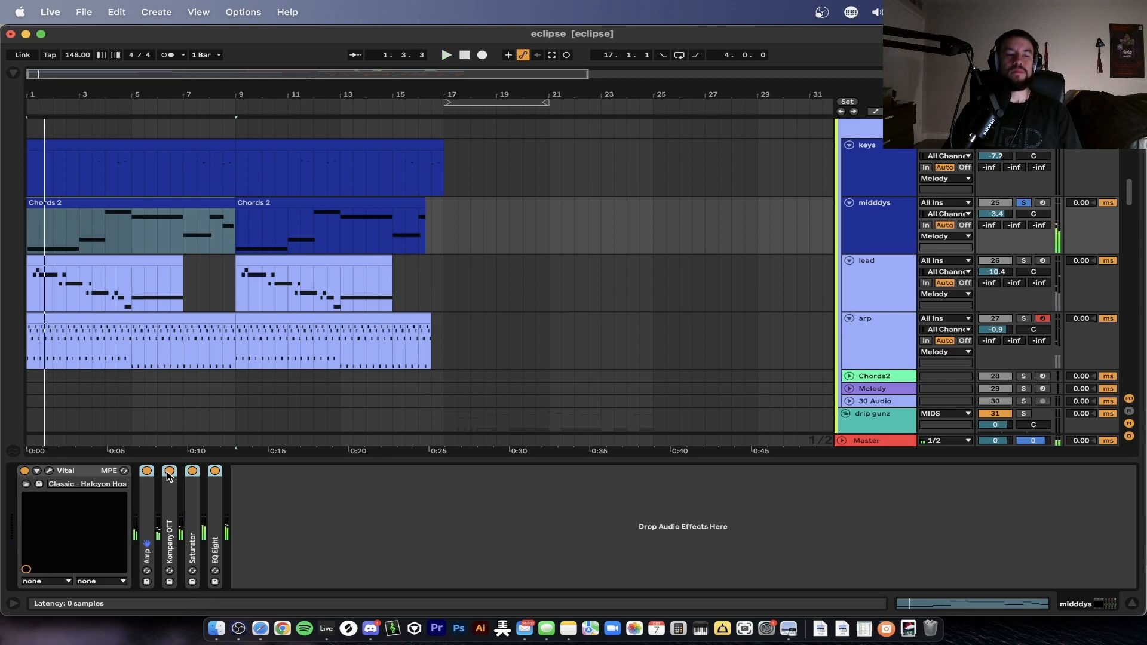
Step: View the notes of the first midddys Chords 2 clip in an enlarged note editor and close the clip view
double_click(80, 239)
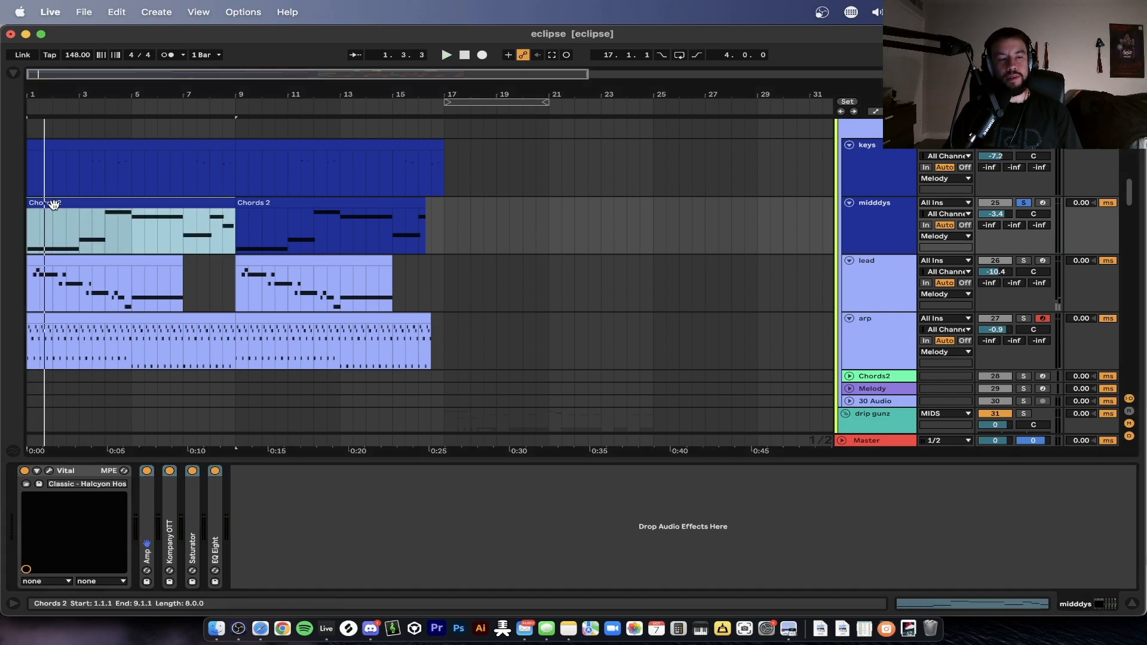
drag(425, 458, 422, 257)
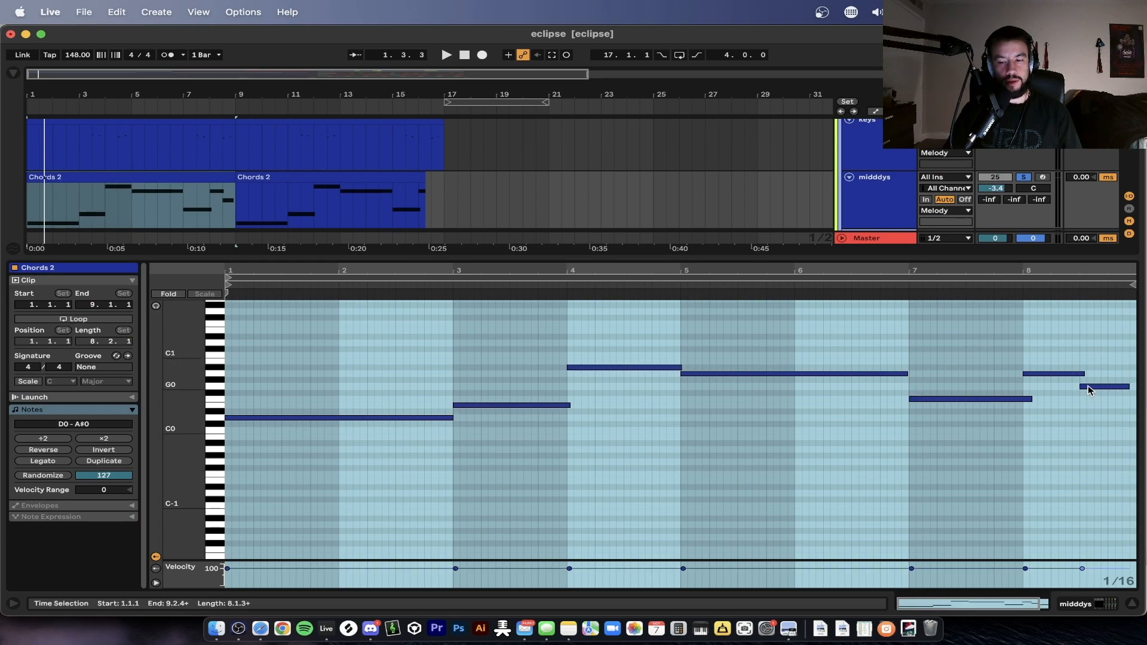
click(207, 176)
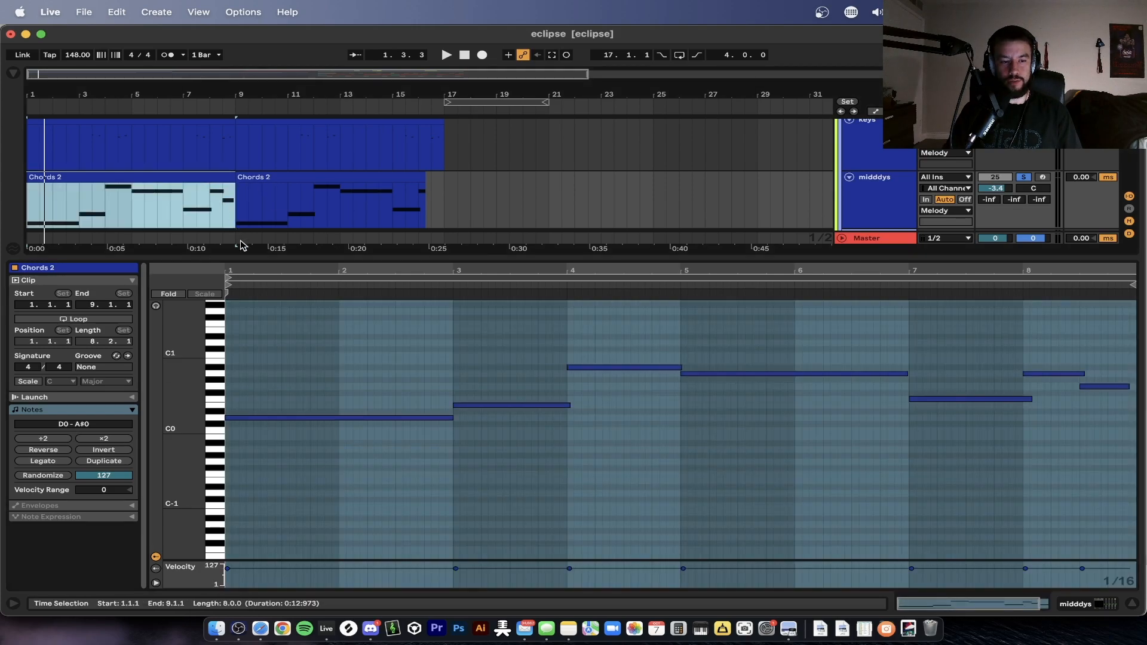
click(231, 255)
Step: Select the first Chords 2 clip on the LOWS group's MIDI track, solo that track and play it together with midddys
scroll(231, 254, down, 20)
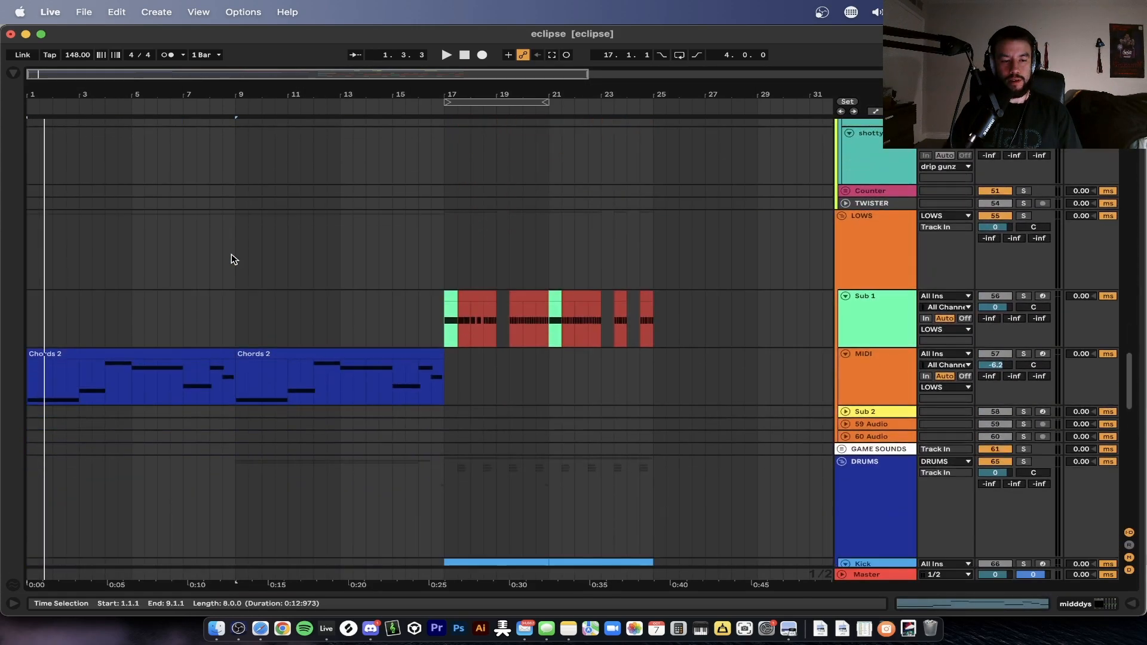
click(116, 306)
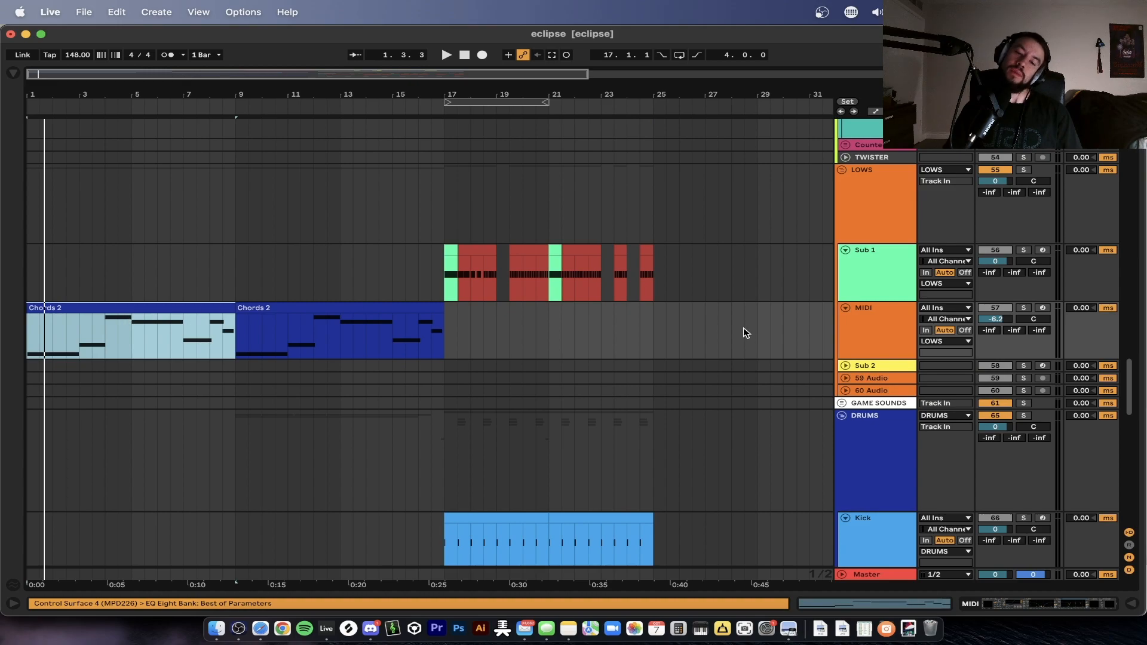
click(1027, 307)
key(space)
scroll(527, 381, up, 20)
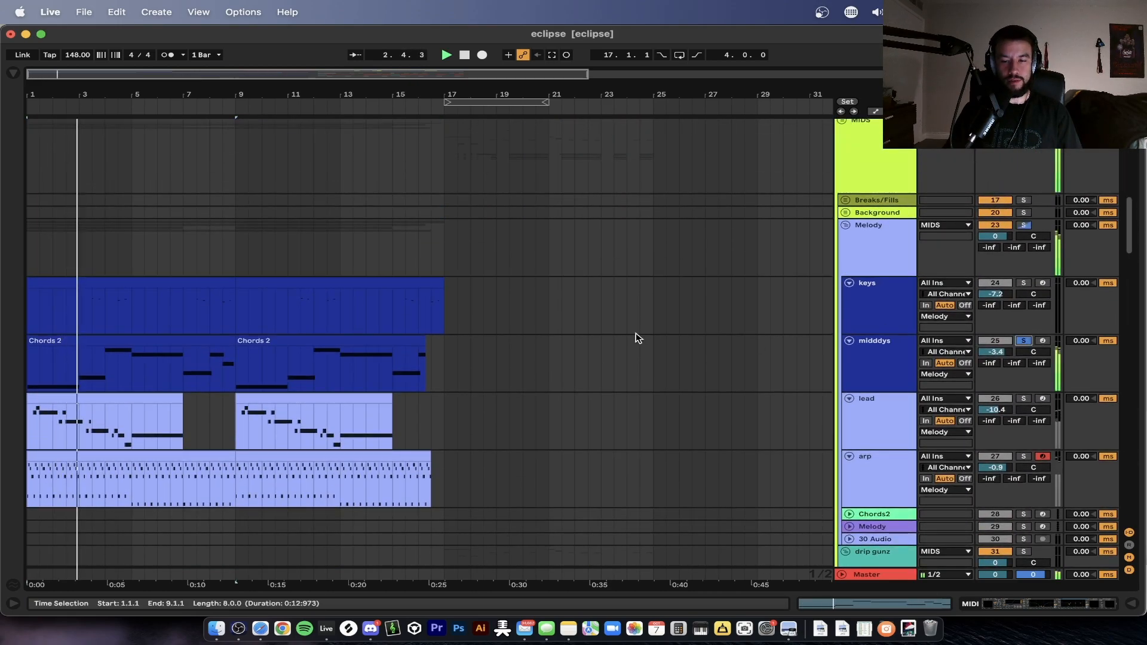
Step: Solo the arp track, view the voice and effects pages of its Vital patch, and close the synth window
scroll(636, 332, down, 3)
scroll(636, 332, down, 6)
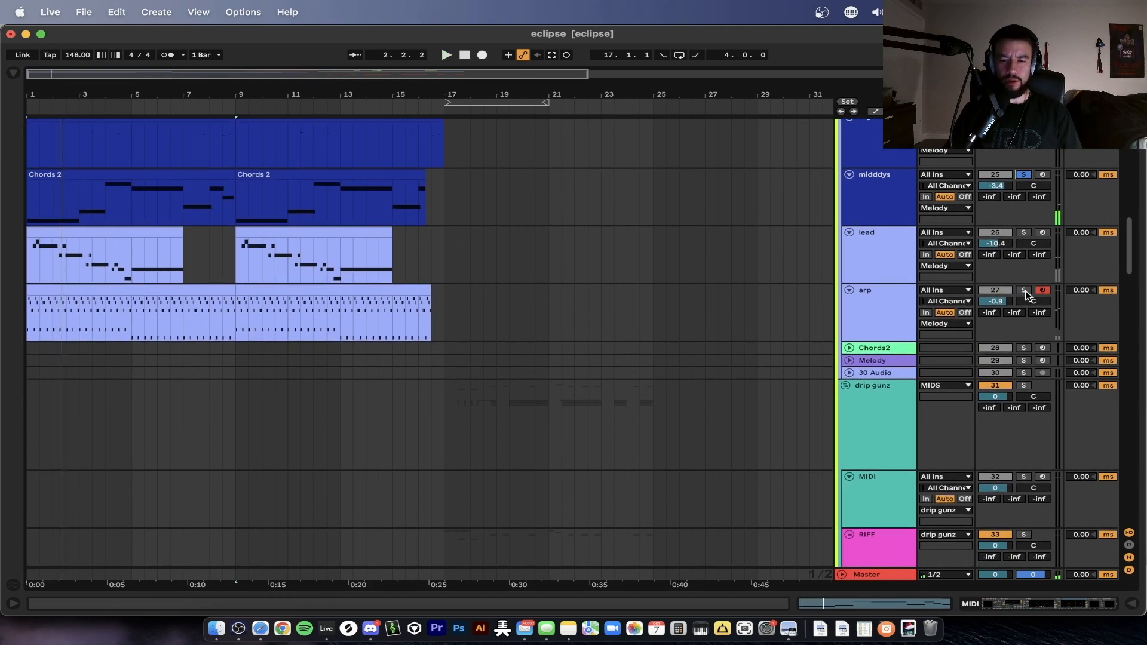
double_click(853, 317)
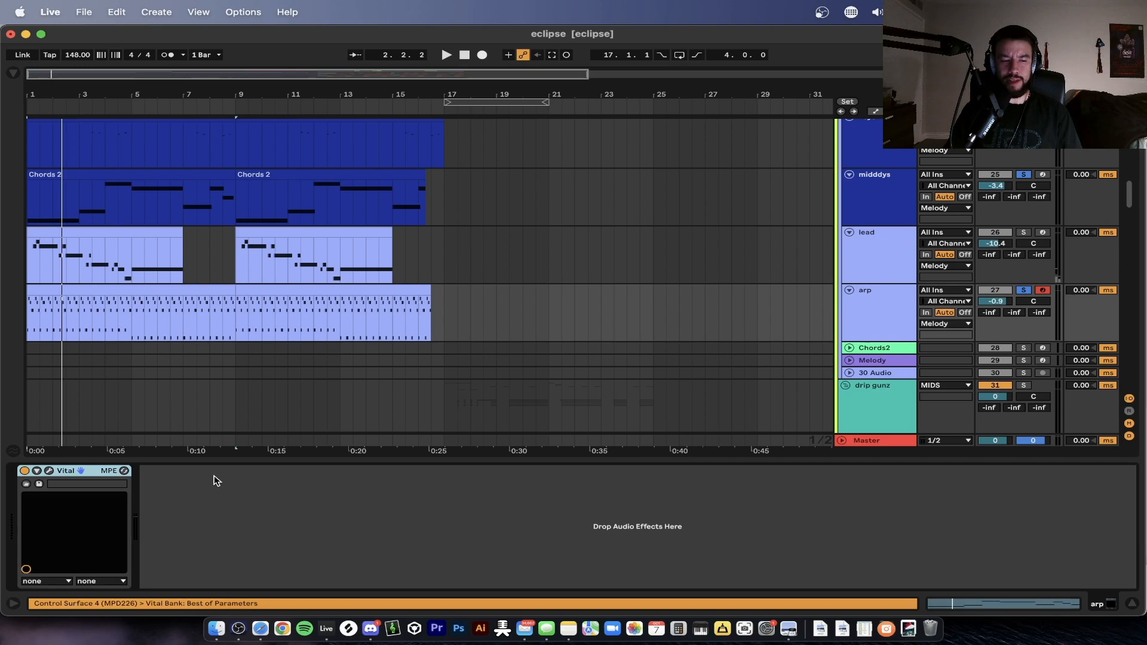
click(49, 471)
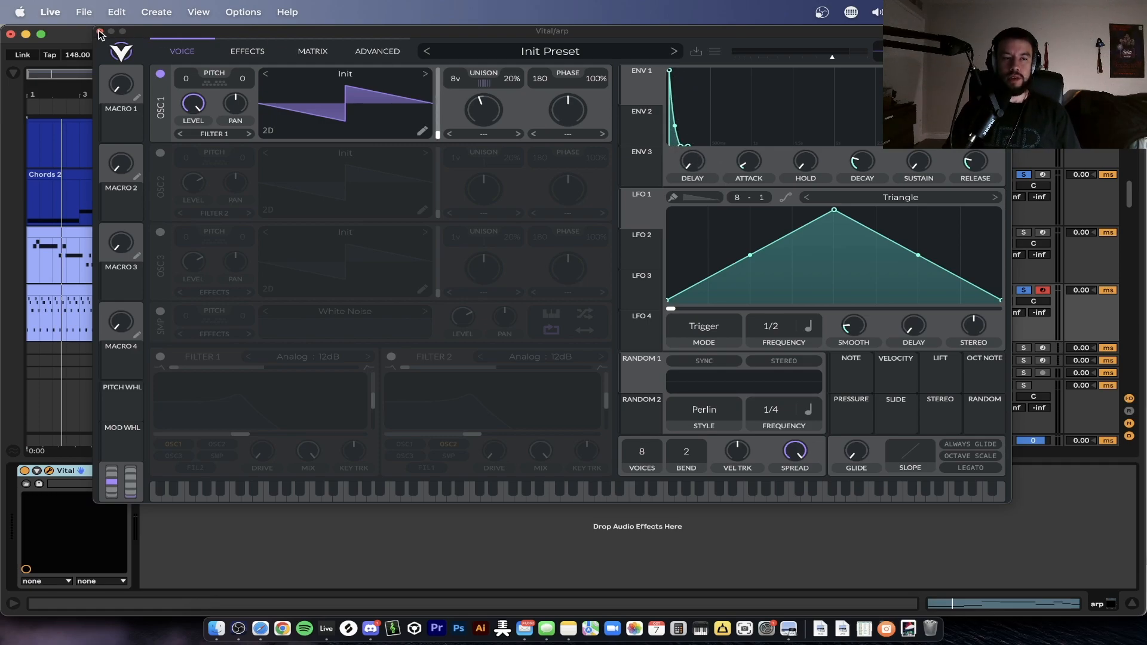
click(259, 53)
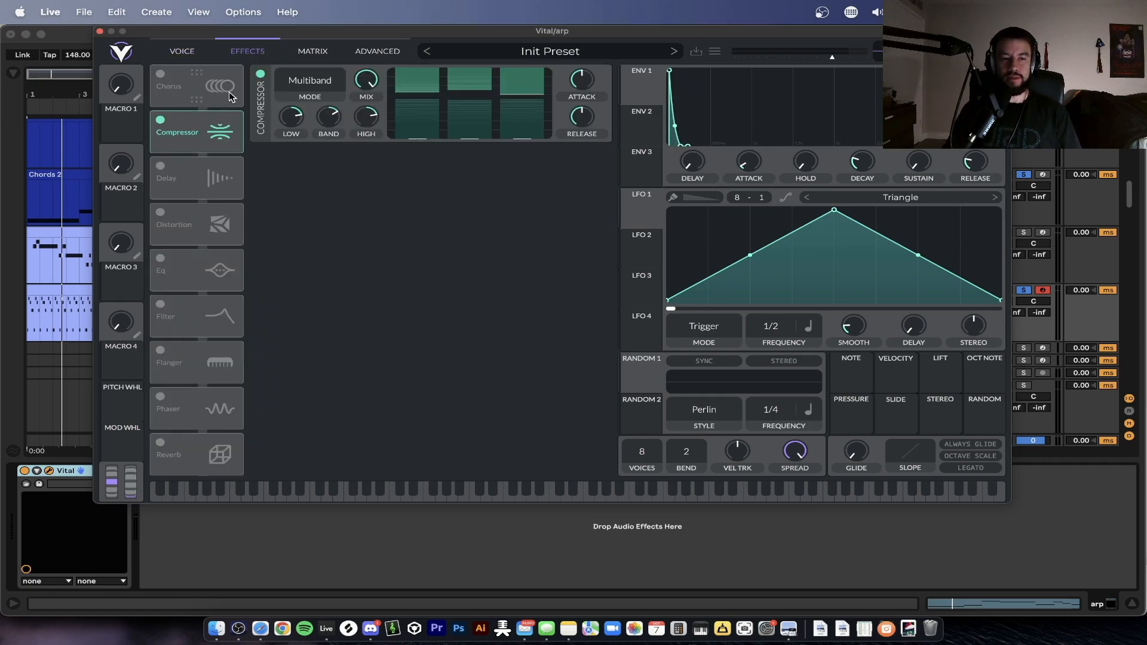
click(100, 32)
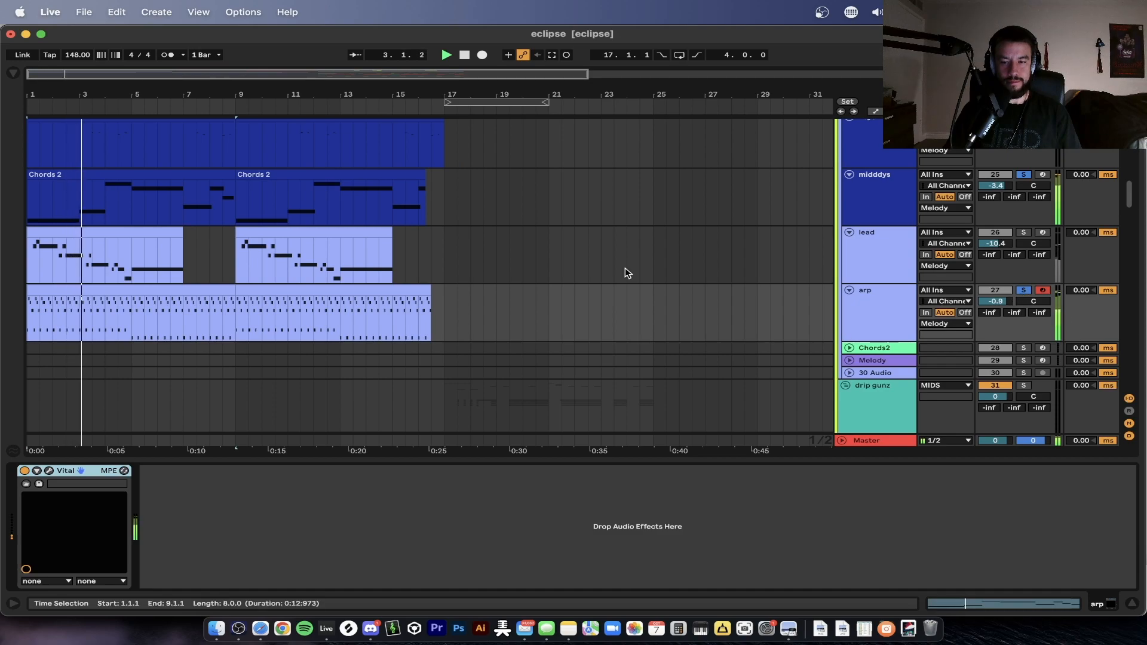
Step: Solo the lead, play its first clip, and view the BLA - Eclipse (Cosmic Beta Pack) presets in its Vital preset browser
scroll(561, 272, down, 1)
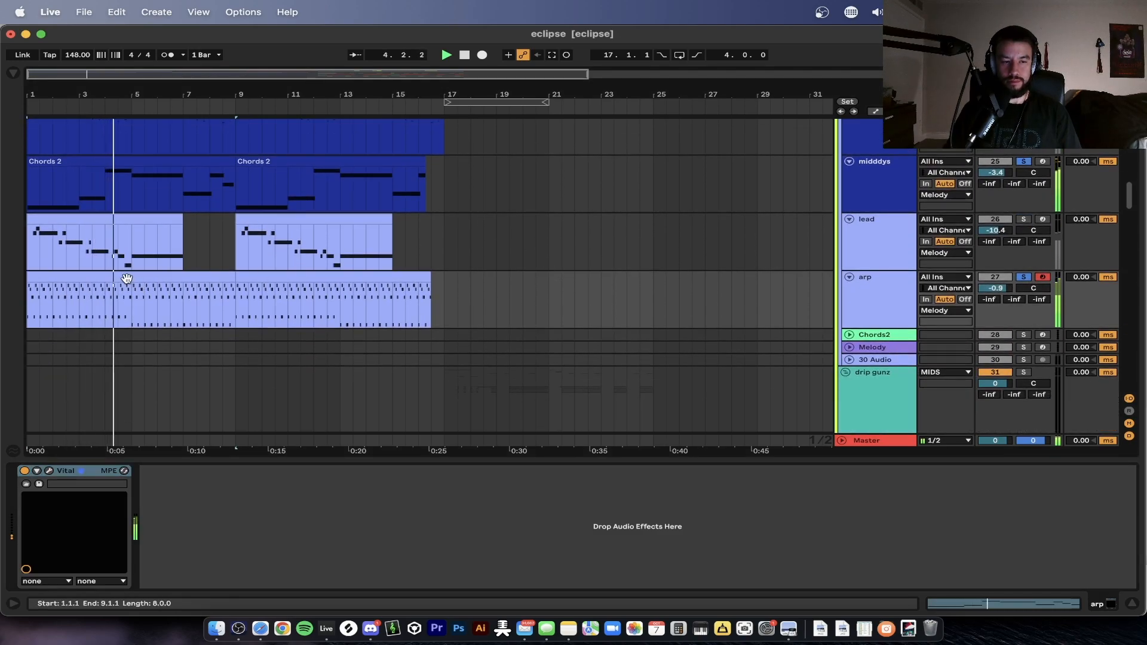
click(85, 216)
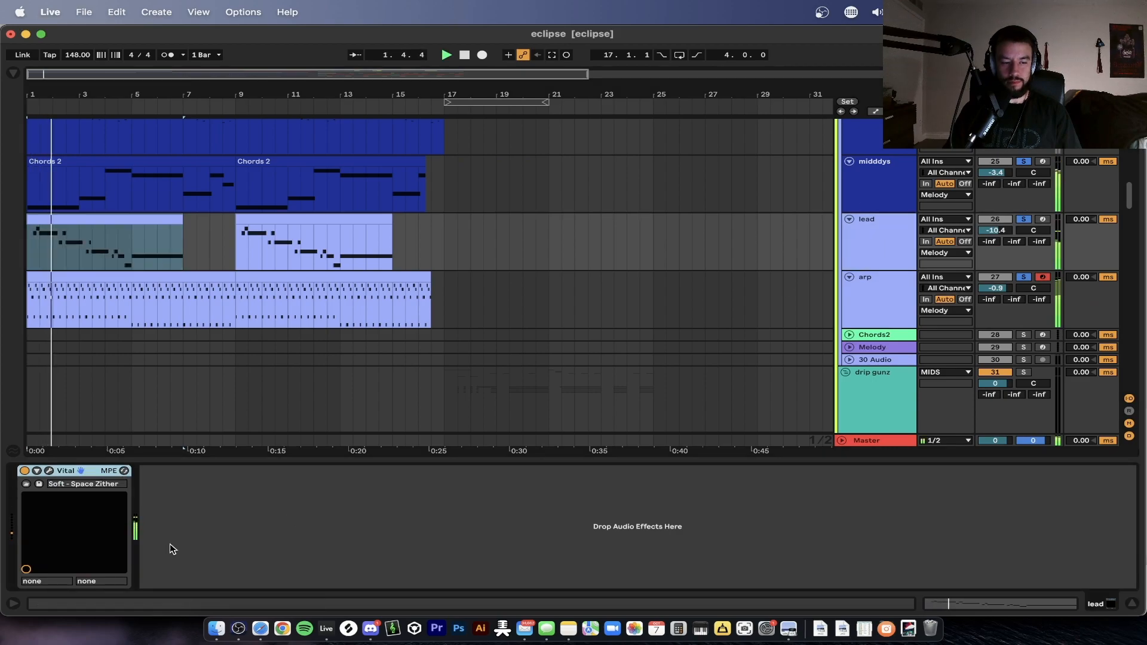
click(50, 471)
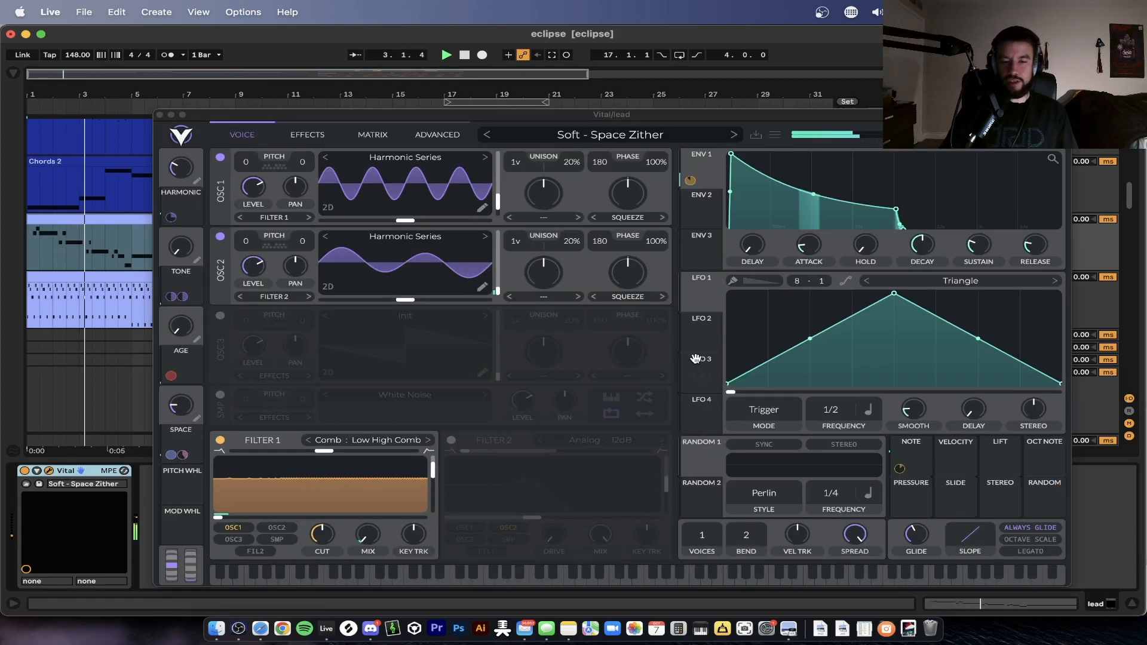
click(626, 142)
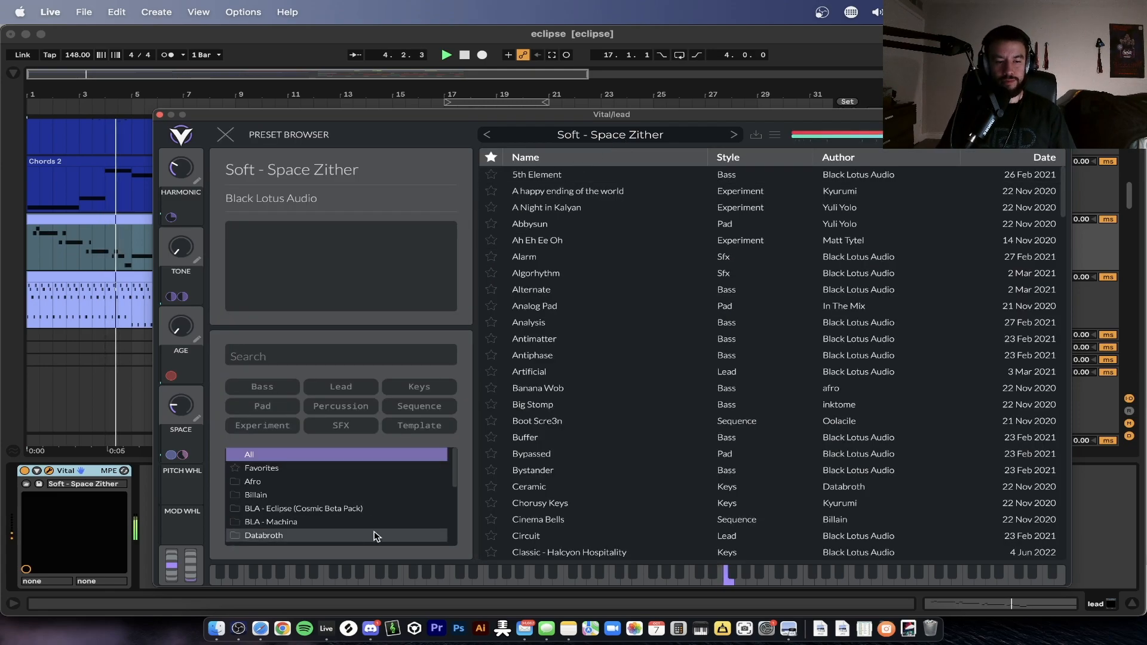
click(307, 508)
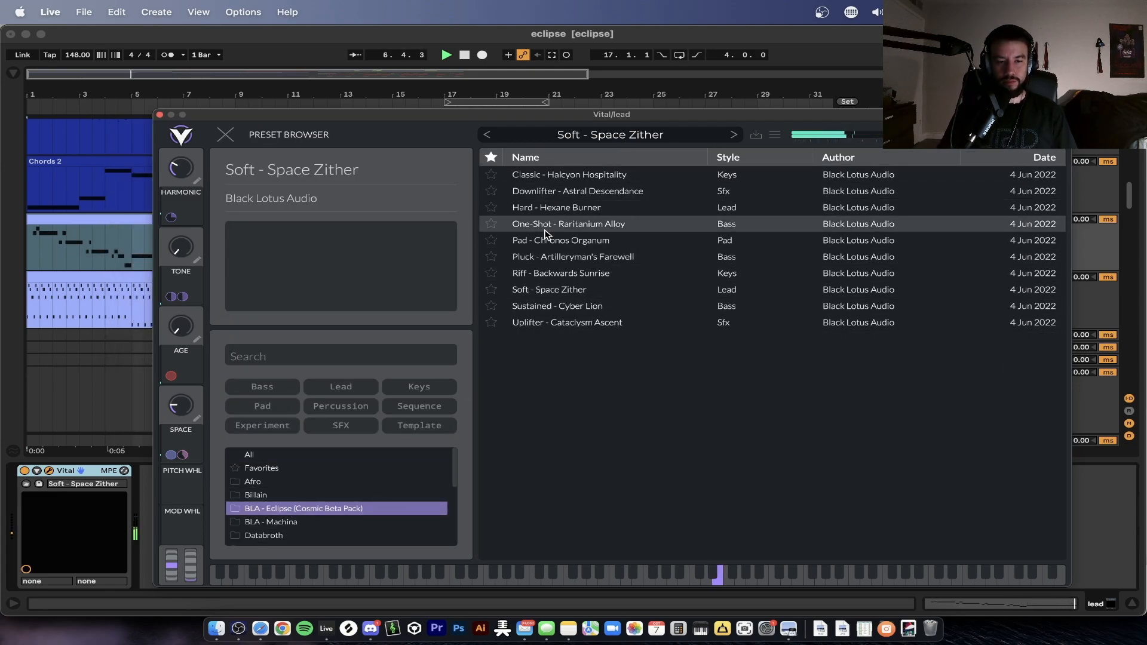
click(159, 116)
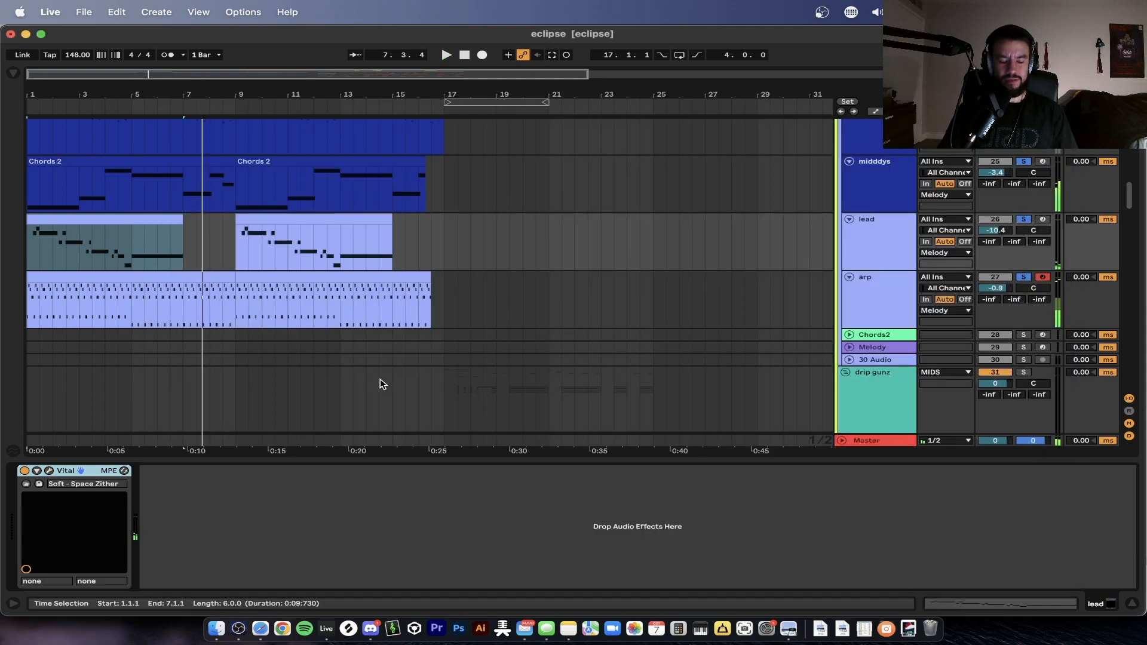
Step: Play the midddys, lead and arp tracks together from the start of the arrangement
scroll(371, 381, down, 2)
scroll(341, 389, up, 10)
scroll(341, 387, down, 7)
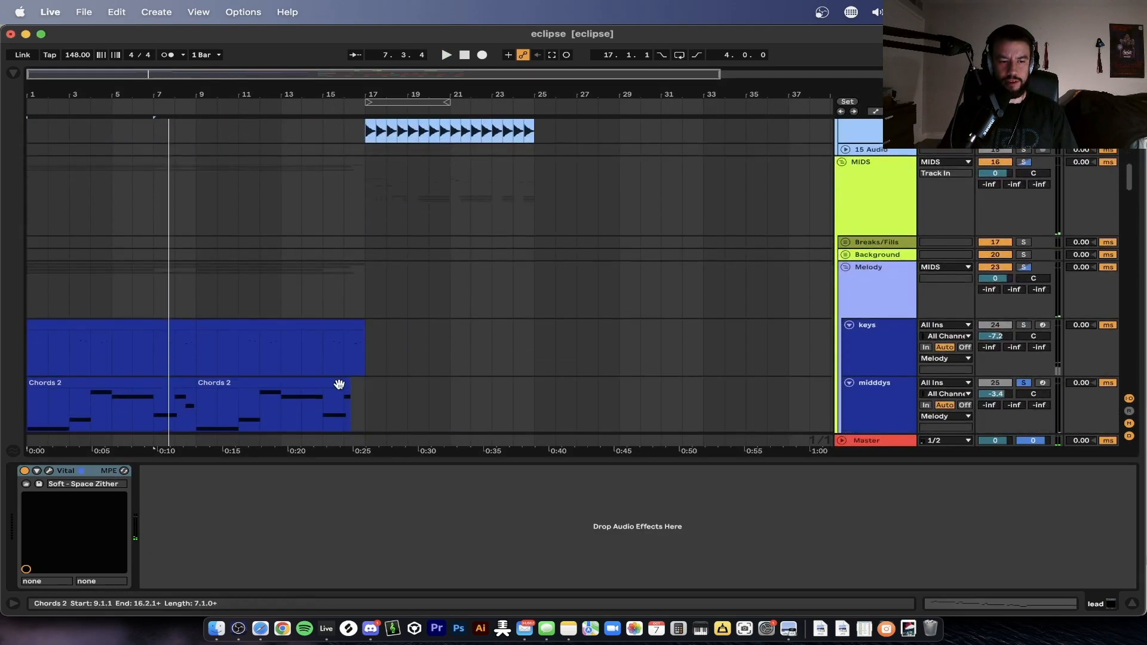
scroll(340, 384, down, 4)
scroll(87, 357, up, 2)
scroll(88, 357, down, 4)
scroll(87, 357, up, 1)
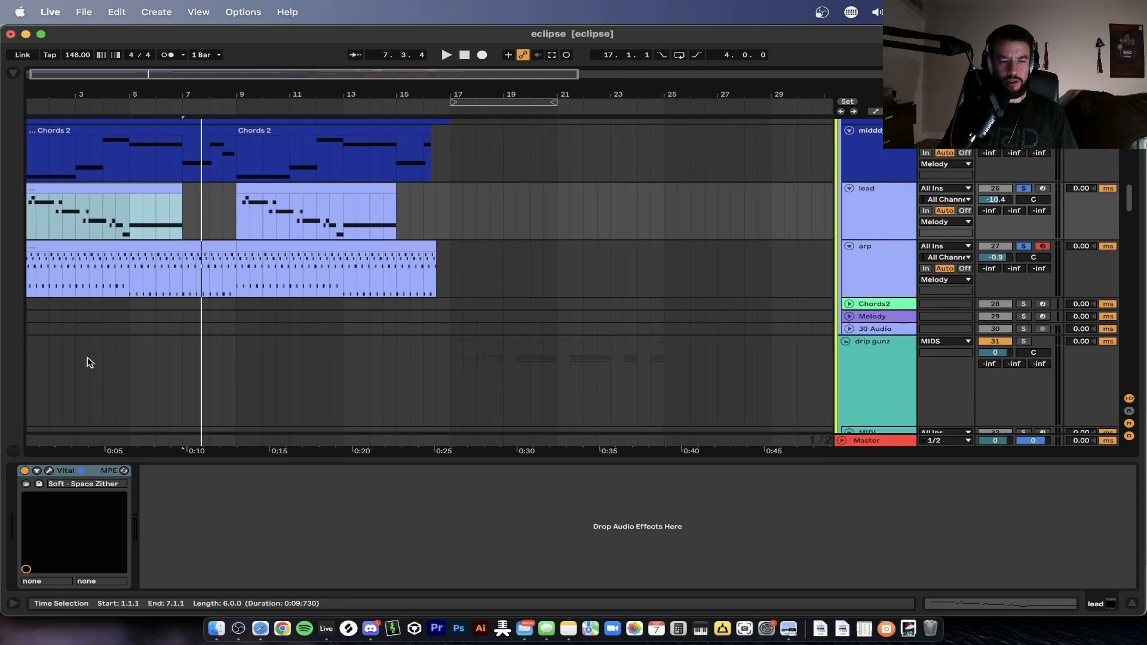
scroll(87, 362, up, 3)
key(space)
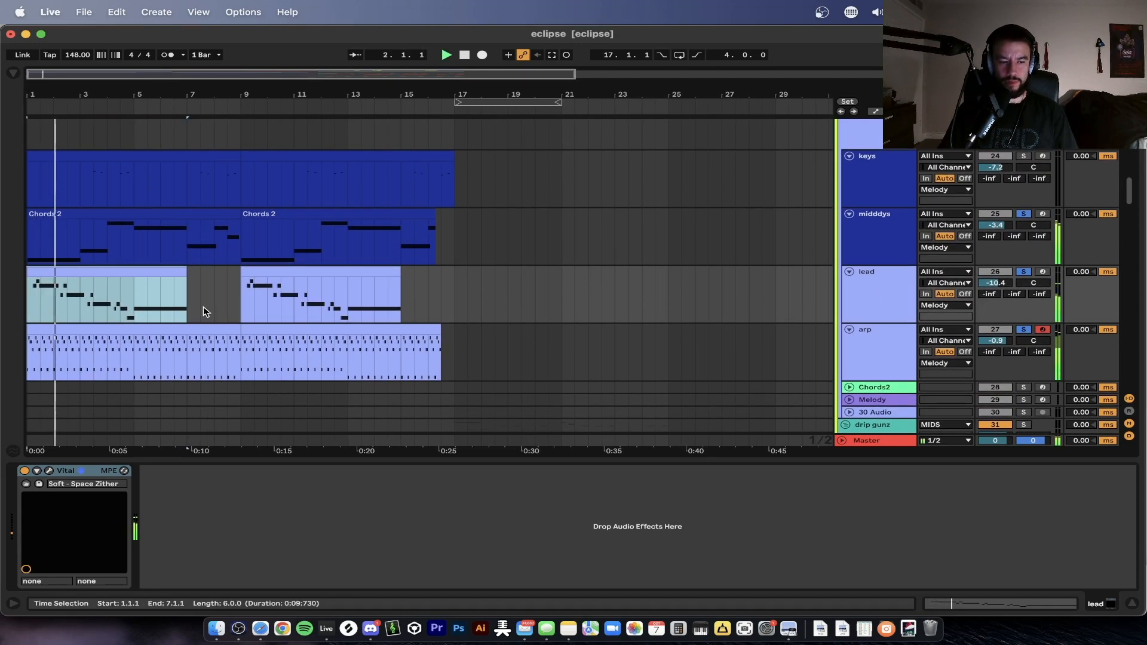
Step: Follow the playback in the DRUMS group and examine the kick and BUILD SNARE build-up clips starting at bar 9
scroll(203, 307, down, 2)
scroll(519, 303, down, 4)
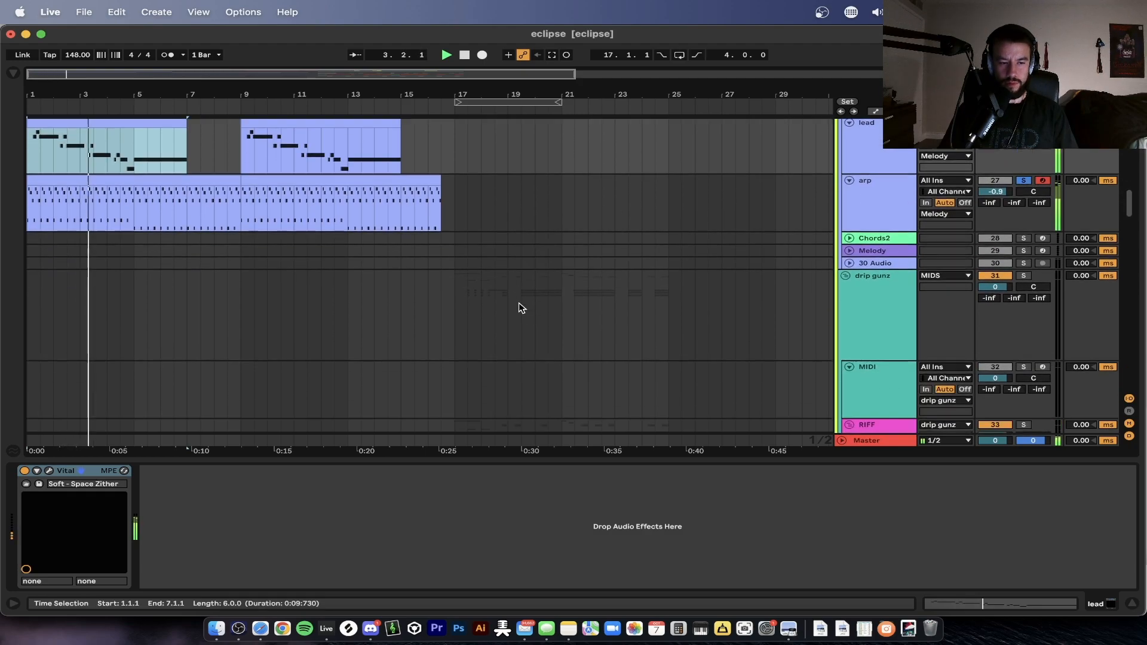
scroll(383, 273, down, 3)
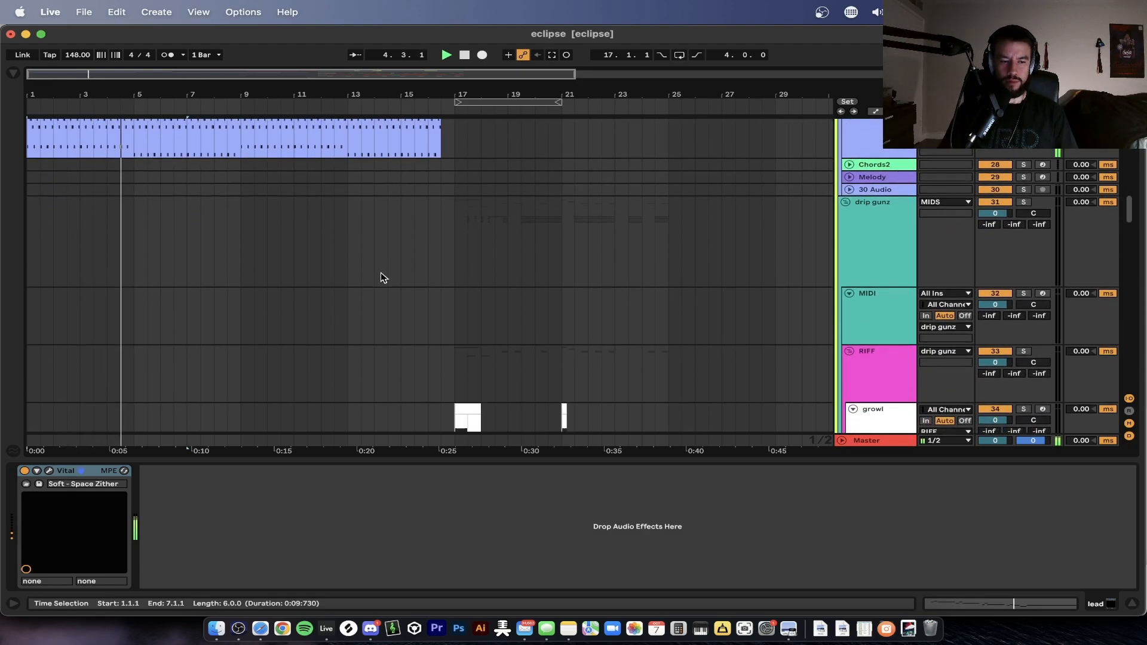
scroll(239, 457, down, 15)
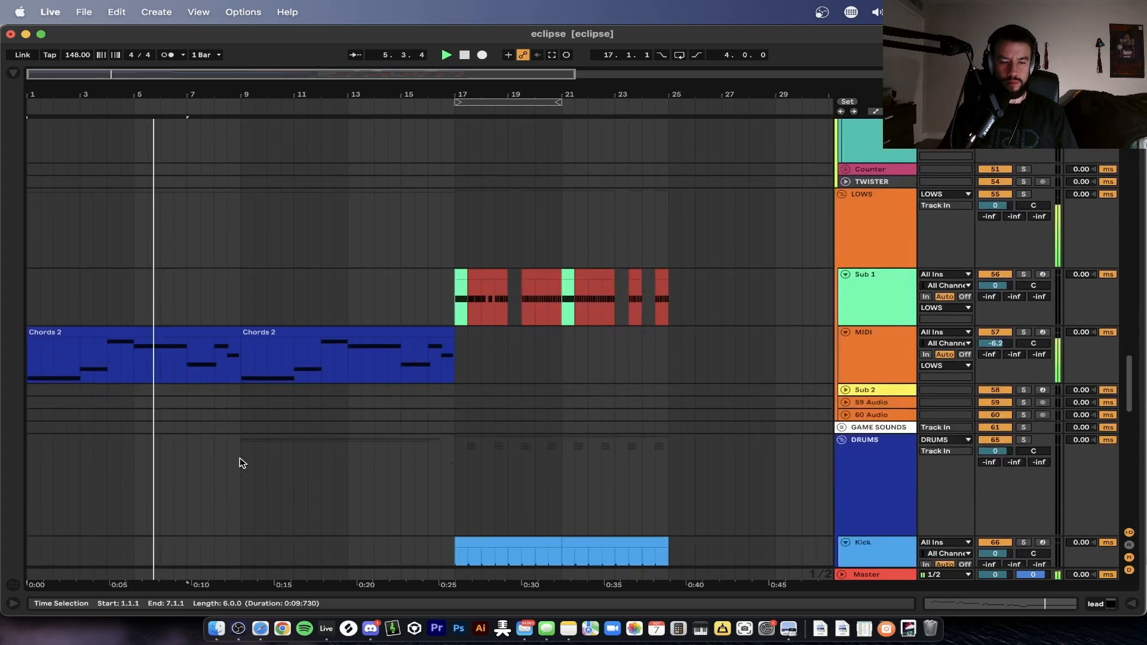
scroll(239, 457, down, 2)
scroll(239, 457, up, 6)
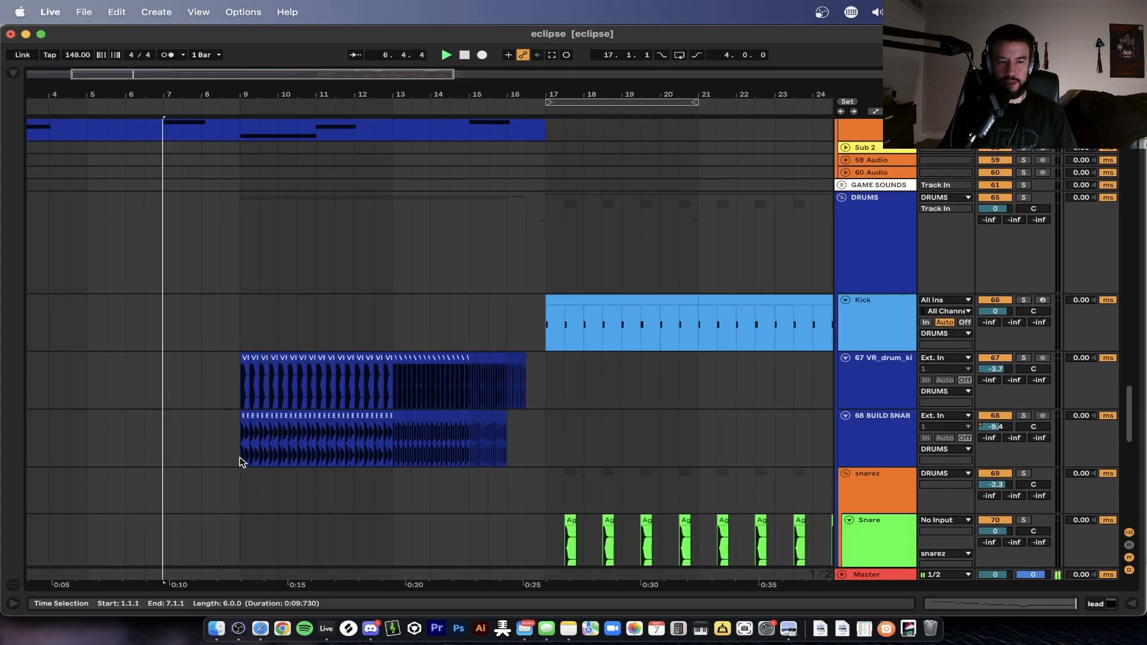
scroll(315, 400, up, 1)
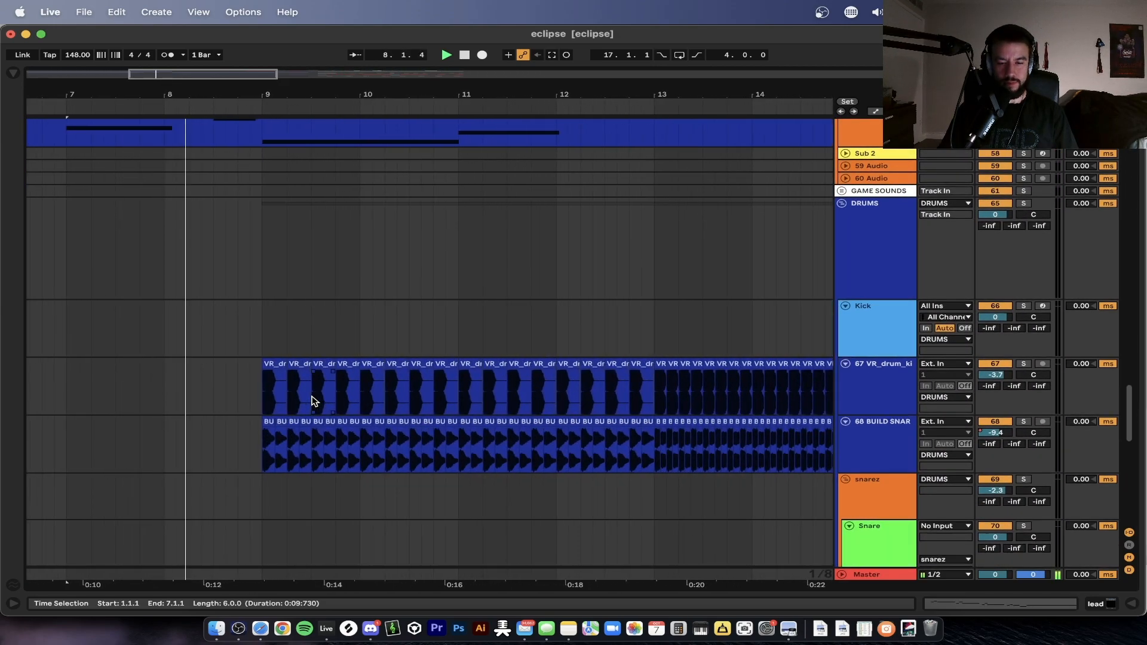
scroll(314, 400, down, 4)
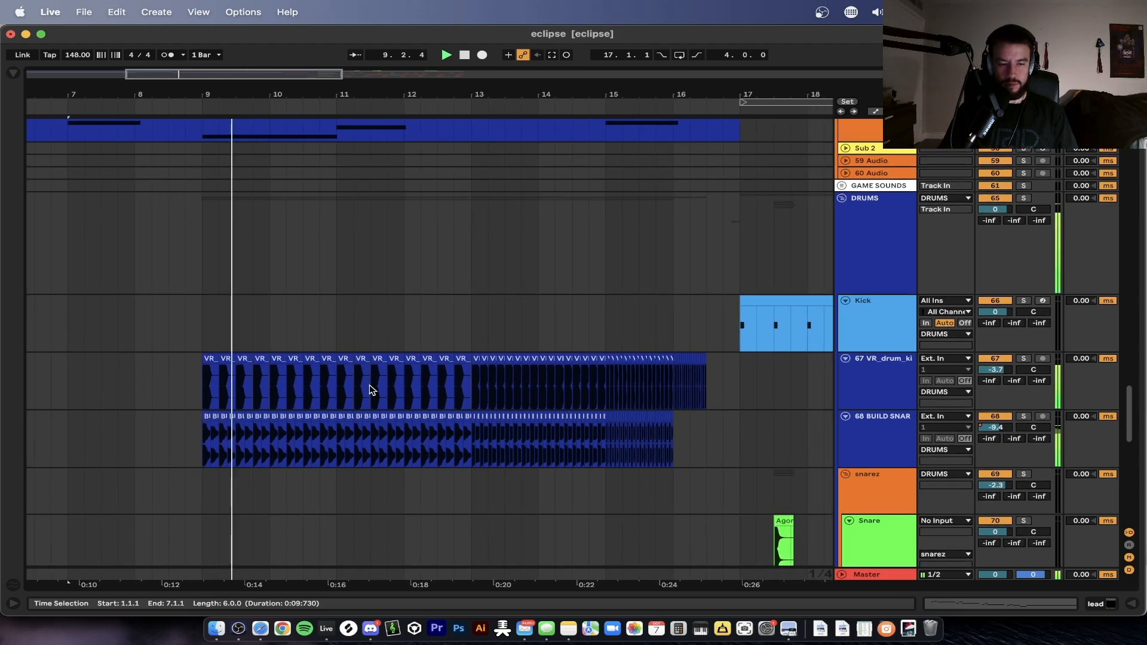
scroll(321, 410, up, 10)
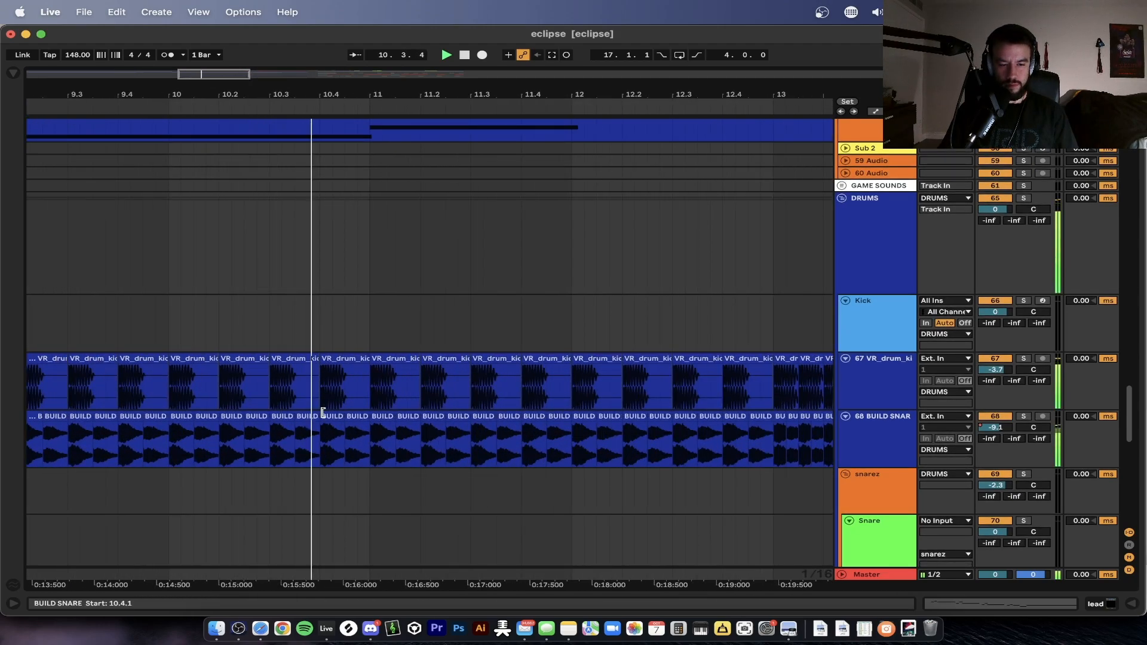
scroll(322, 412, down, 3)
scroll(564, 429, down, 3)
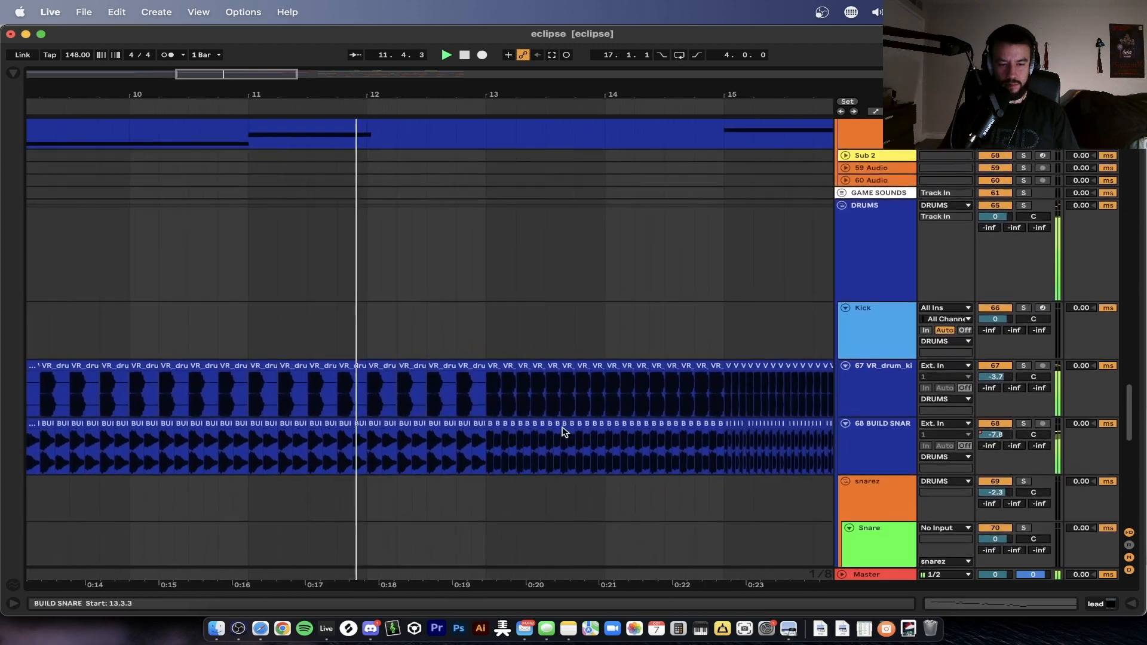
scroll(563, 429, down, 3)
scroll(564, 428, down, 3)
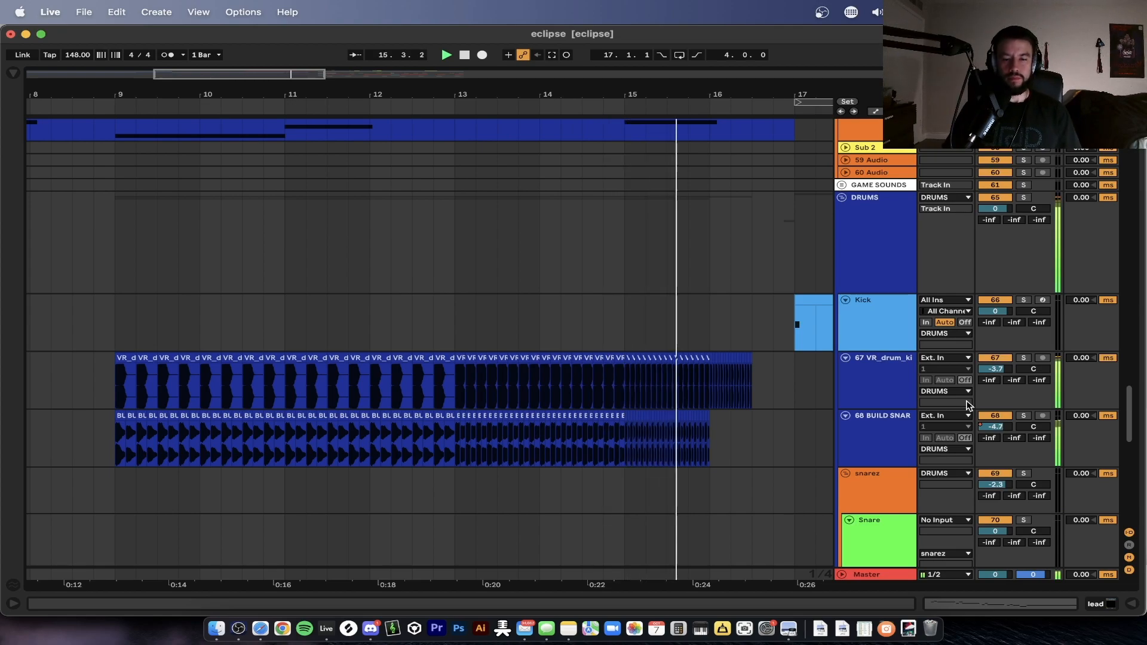
Step: Play on past bar 17 into the drop, stop, and look over the LOWS, RIFF and vocal sample tracks
scroll(967, 402, up, 3)
scroll(639, 388, down, 4)
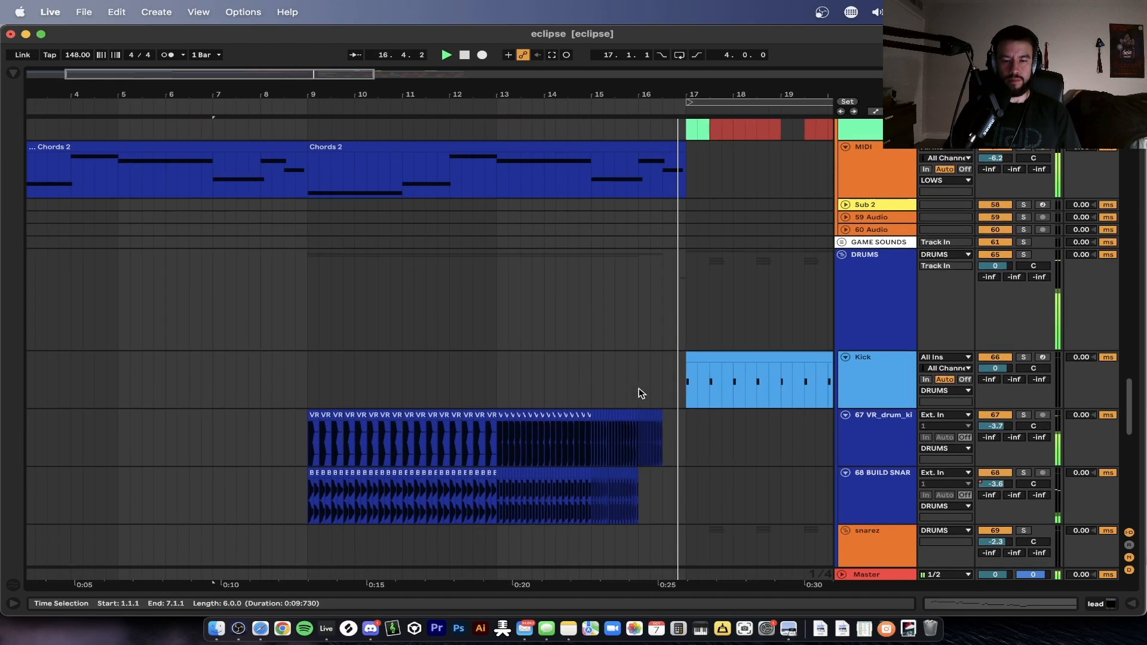
scroll(639, 388, right, 5)
scroll(639, 392, right, 5)
scroll(640, 393, up, 10)
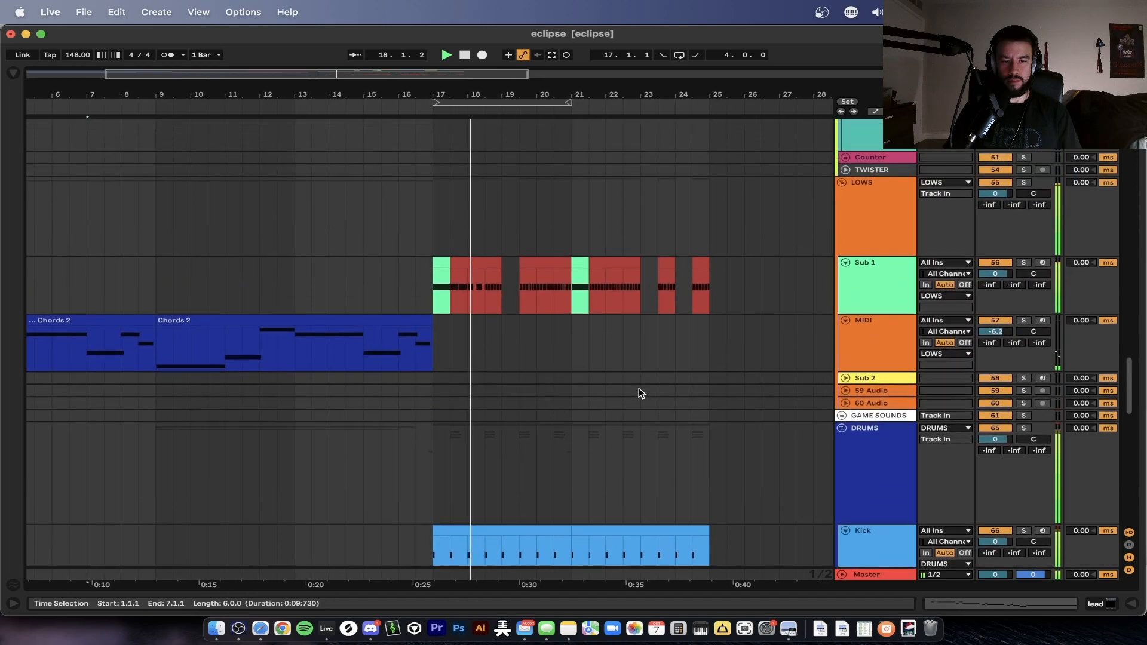
scroll(639, 393, up, 15)
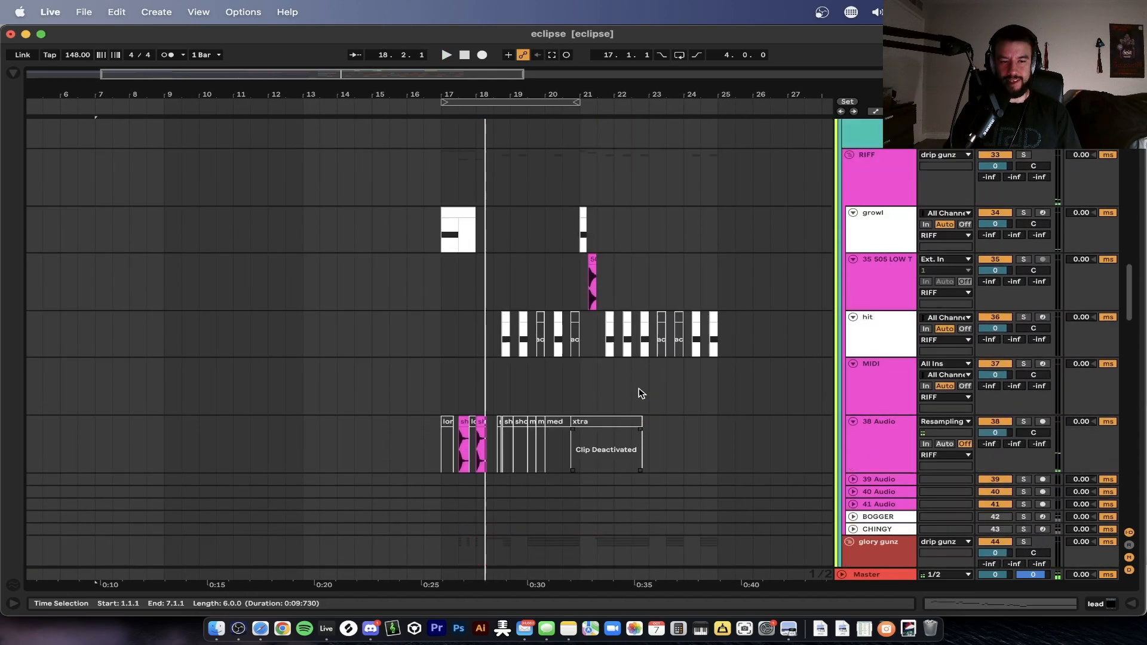
scroll(640, 394, up, 2)
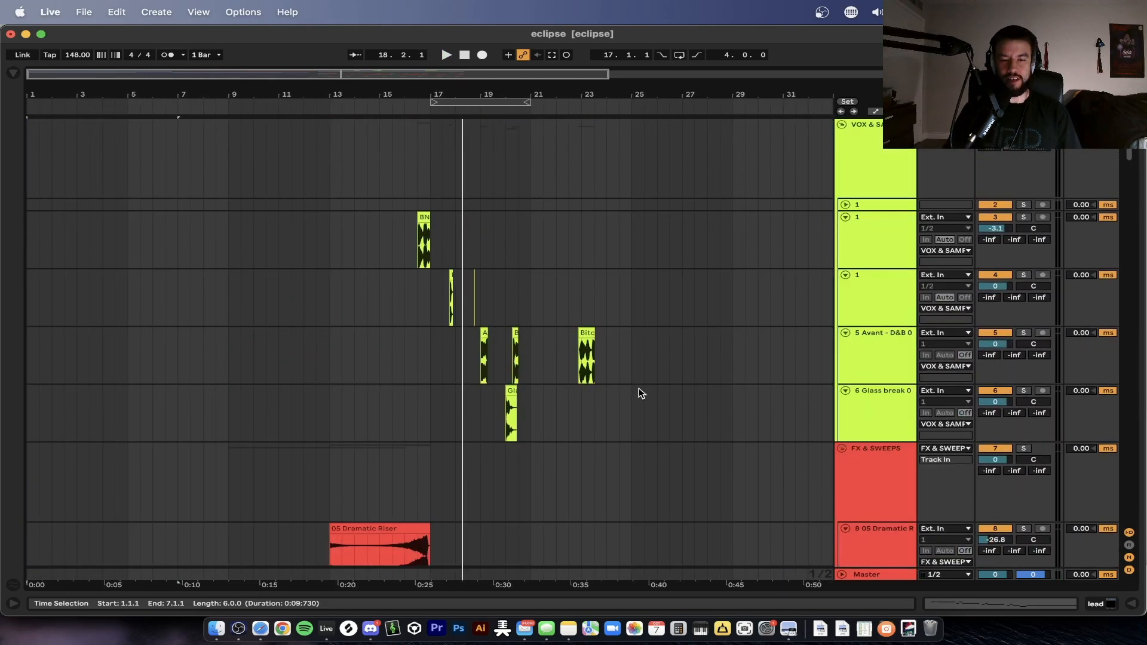